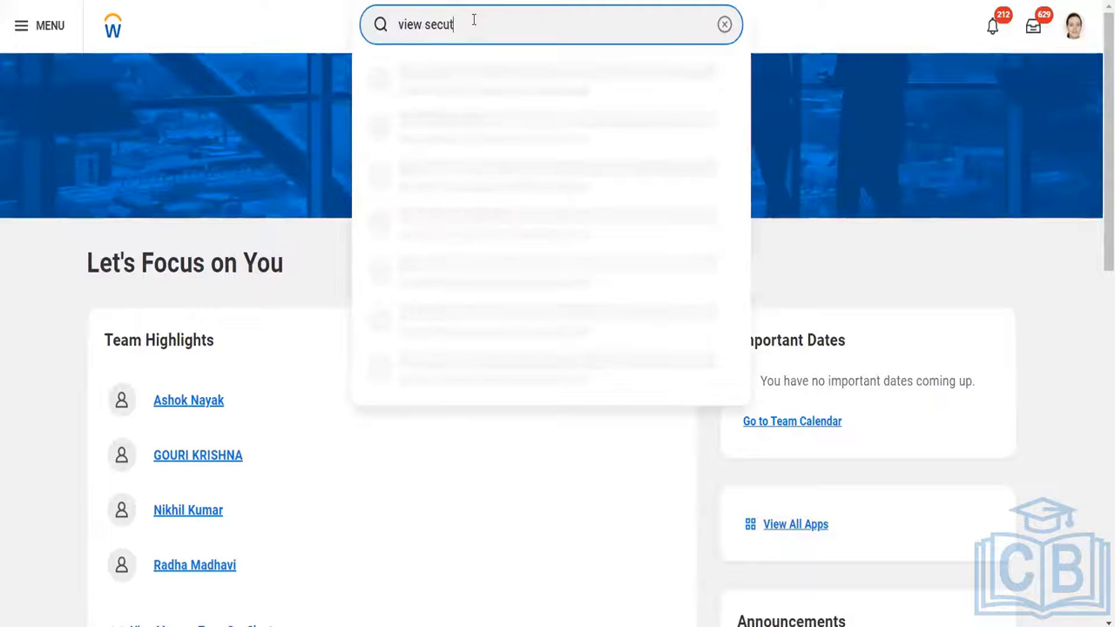
# Search for "view security group" and open the View Security Group report.
pyautogui.write('ut')
pyautogui.press('BackSpace')
pyautogui.write('rity gro')
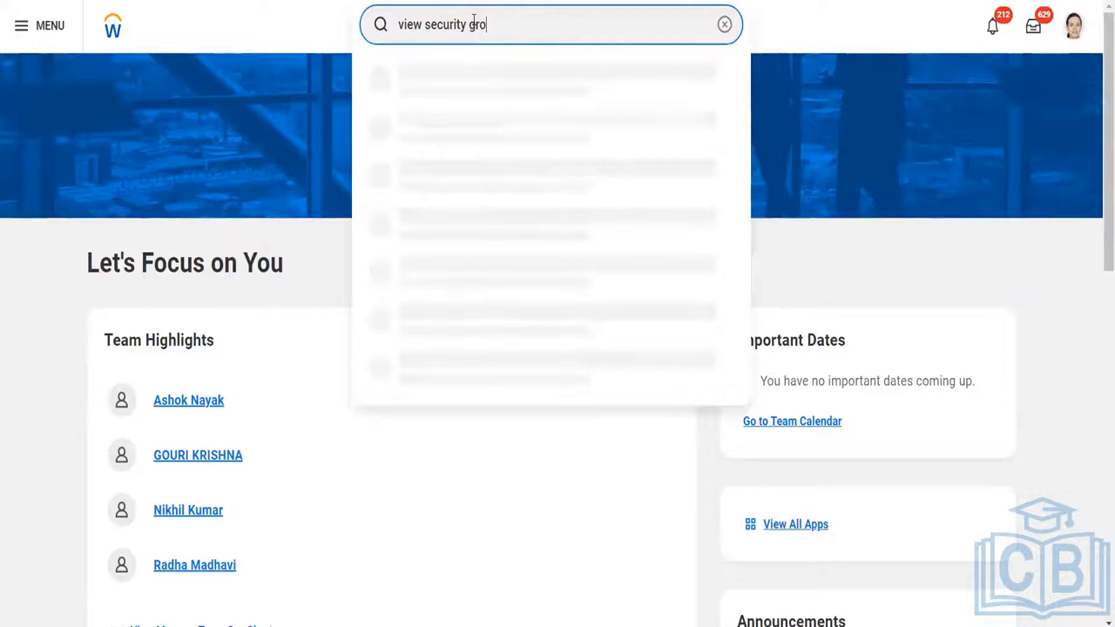
pyautogui.write('up')
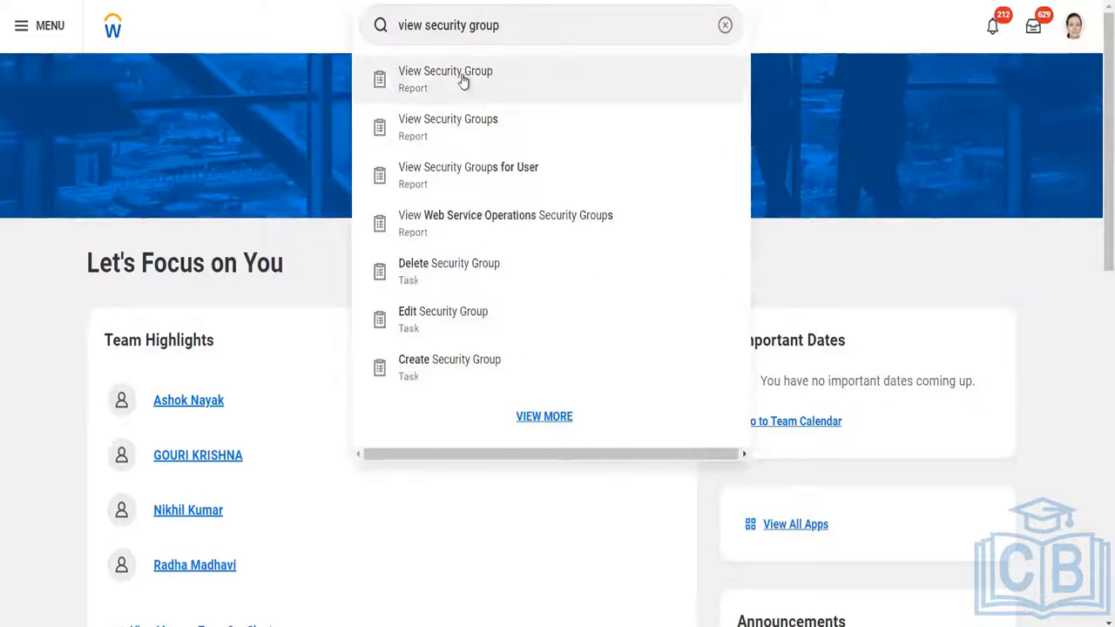
pyautogui.click(462, 80)
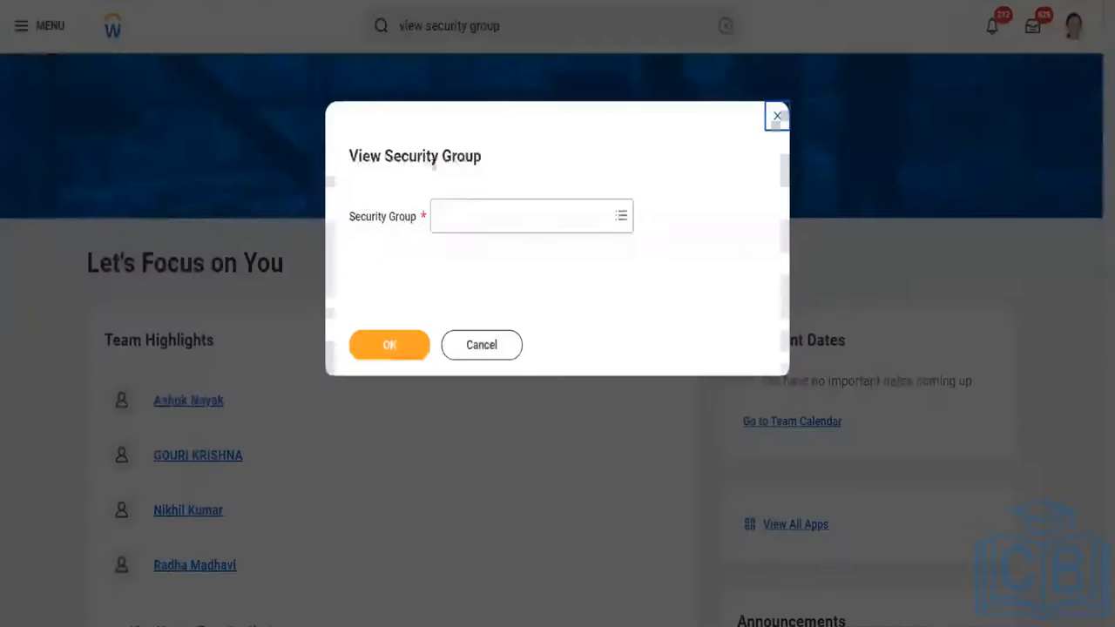
# Run the report for the HR Partner security group.
pyautogui.click(460, 223)
pyautogui.write('h')
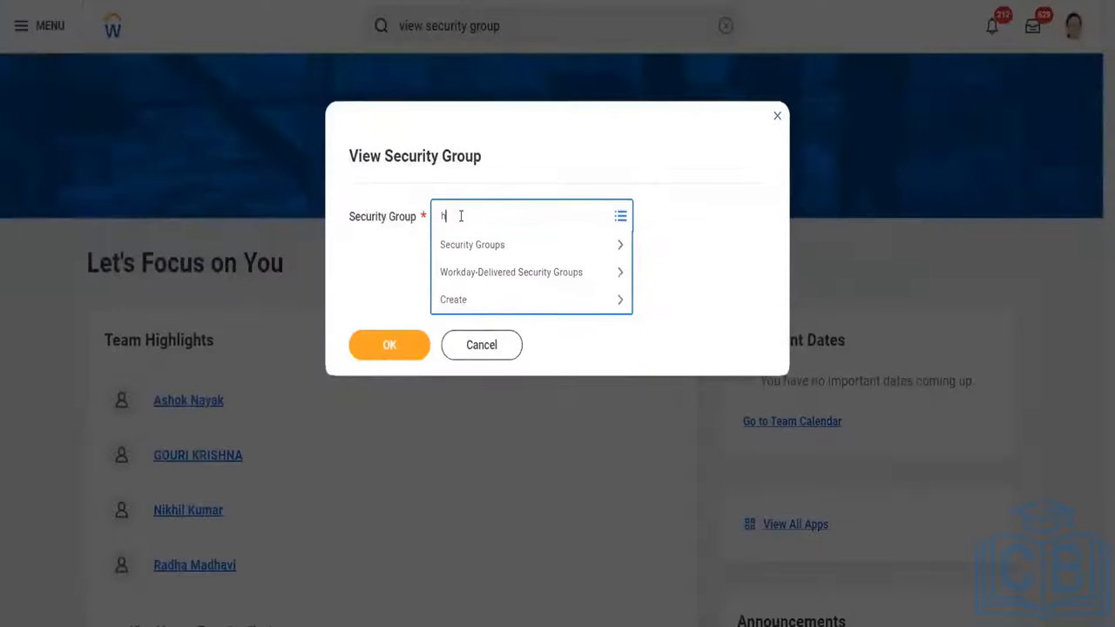
pyautogui.write('r partner')
pyautogui.press('Return')
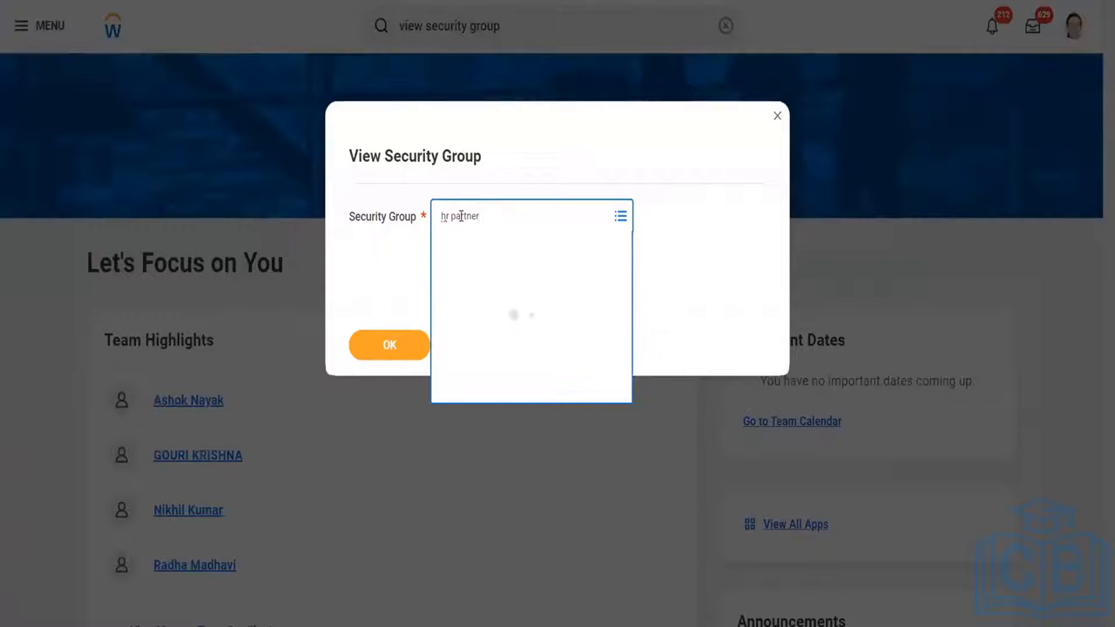
pyautogui.click(463, 285)
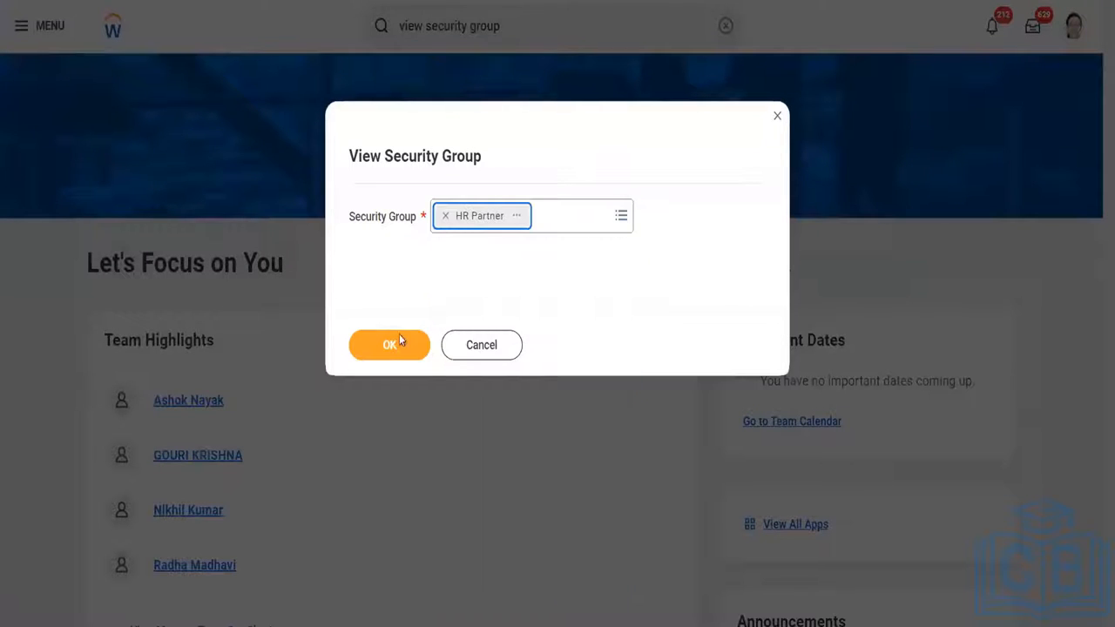
pyautogui.click(393, 350)
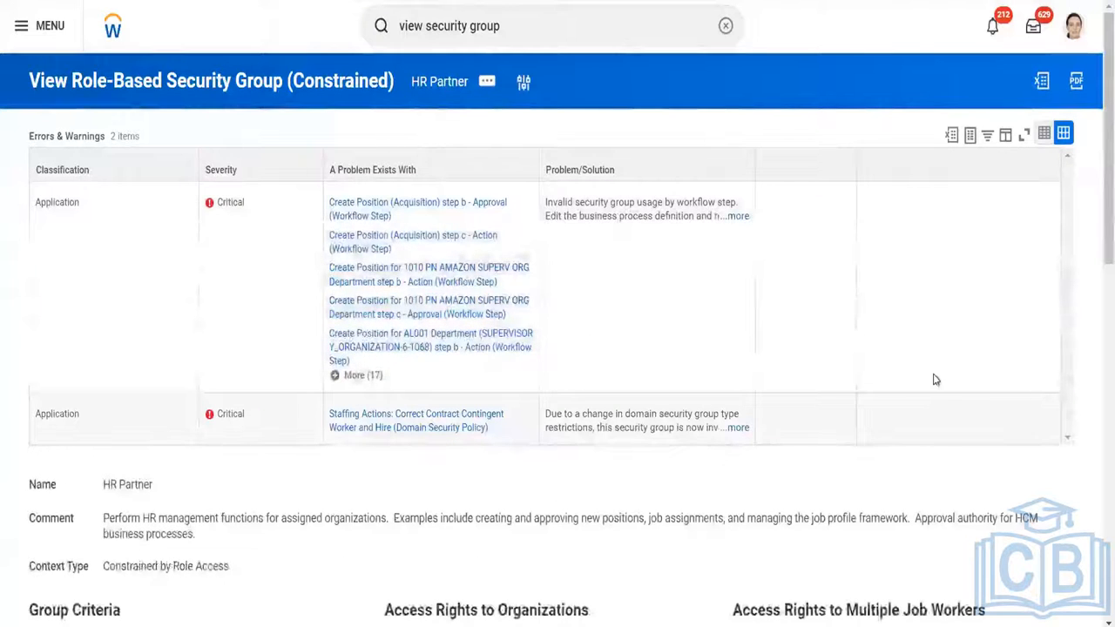
# Look over the HR Partner group's definition, from its errors and warnings down to its domain security policy permissions.
pyautogui.scroll(-5, 1095, 378)
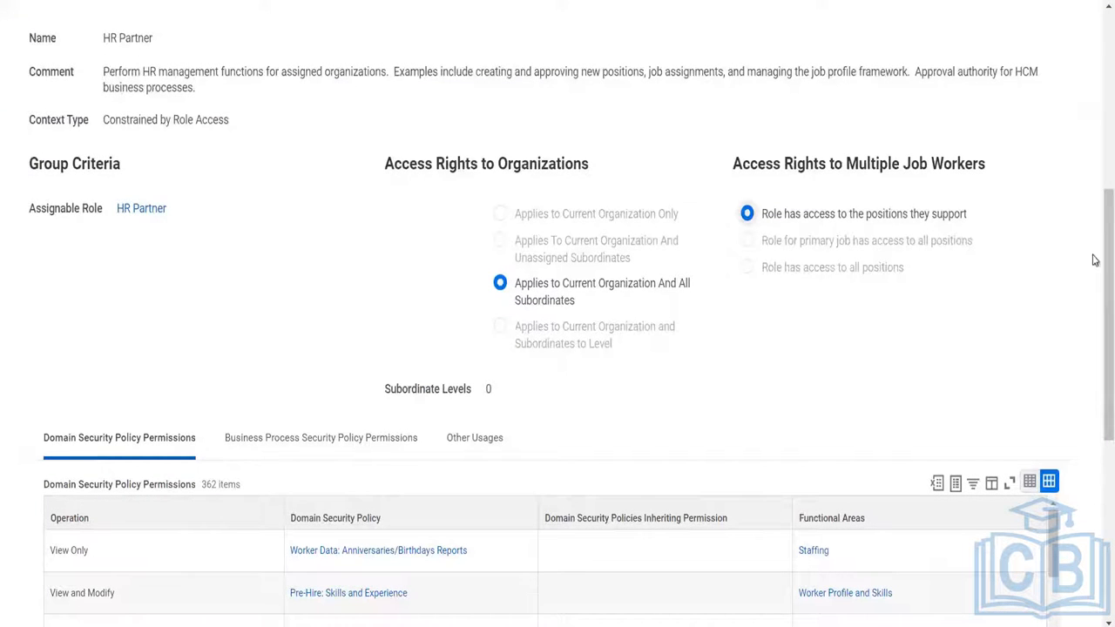
pyautogui.scroll(5, 1095, 194)
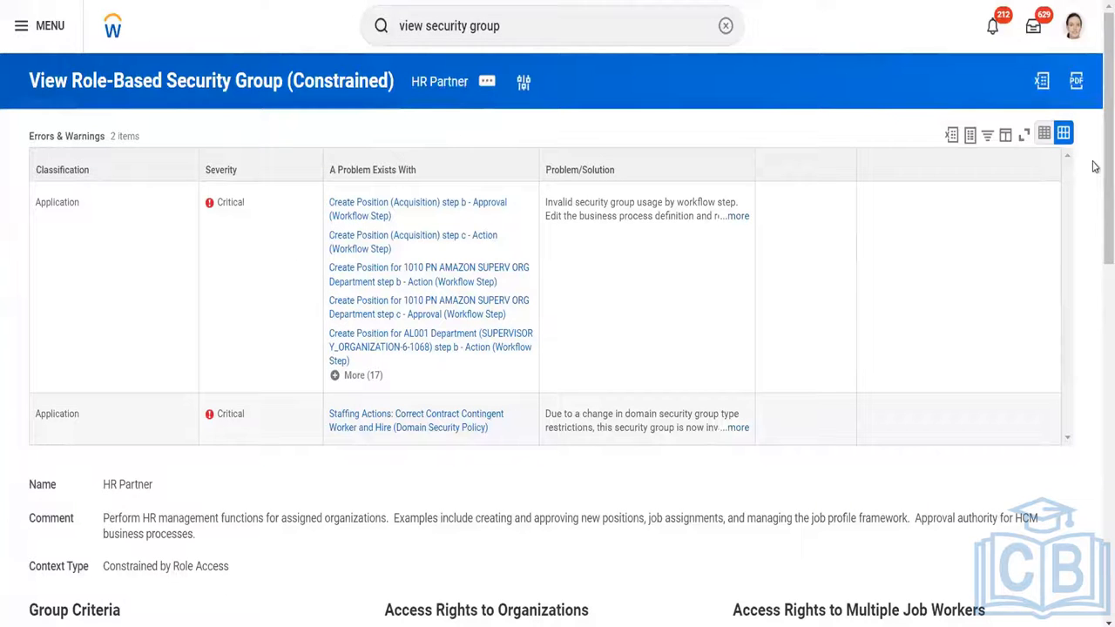
pyautogui.scroll(-4, 1095, 166)
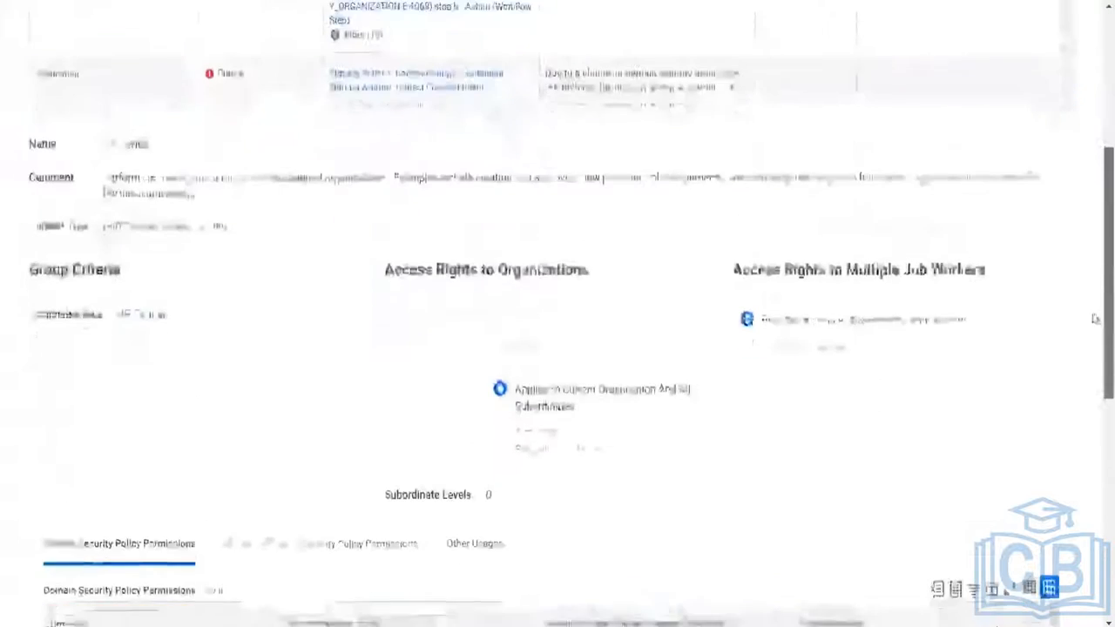
pyautogui.scroll(-3, 1094, 319)
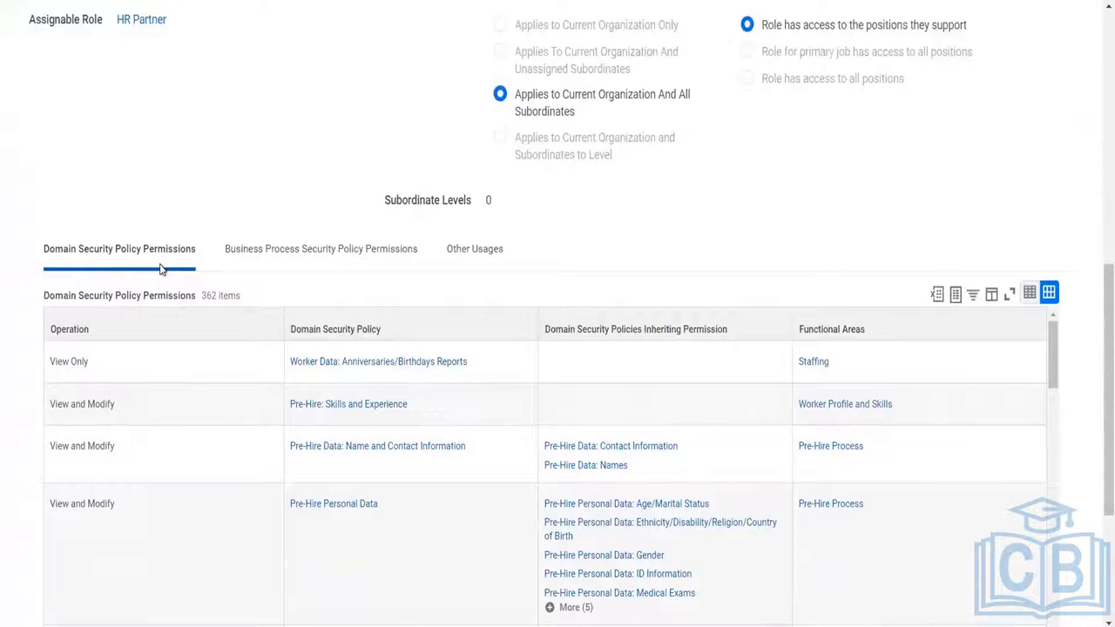
# Examine the operations, policies and functional areas in the Domain Security Policy Permissions table, including the Set Up: Compensation row.
pyautogui.click(159, 376)
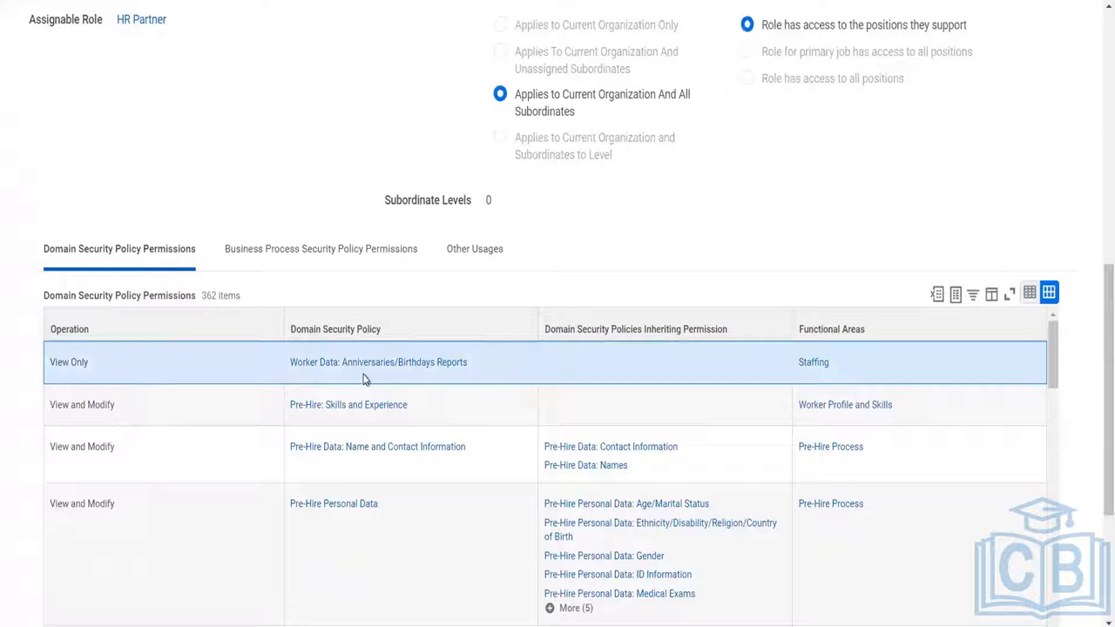
pyautogui.click(173, 417)
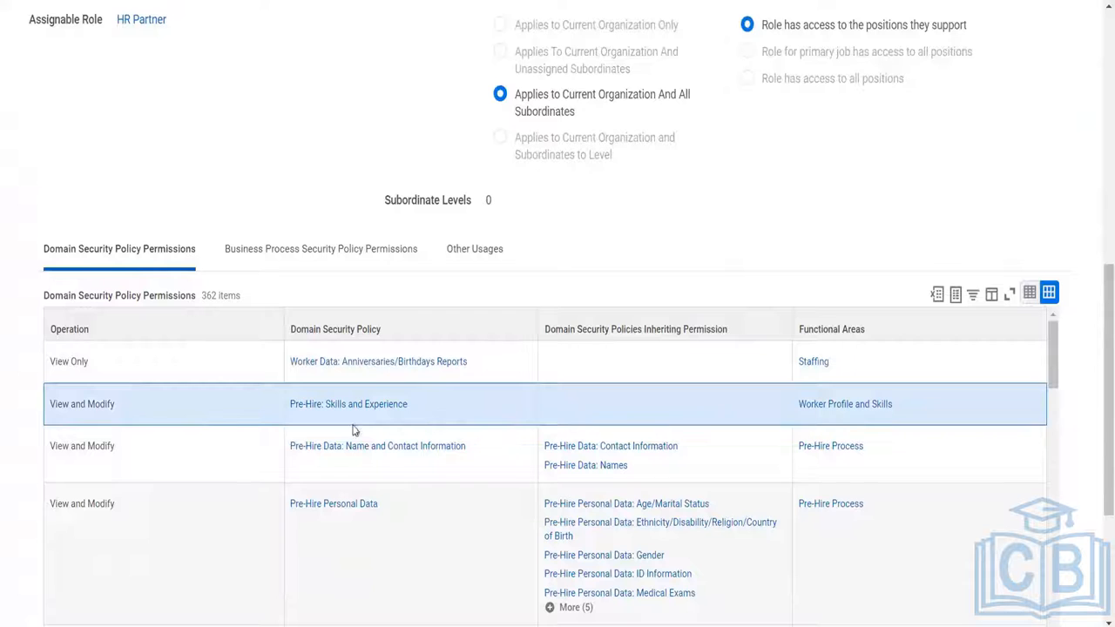
pyautogui.click(207, 469)
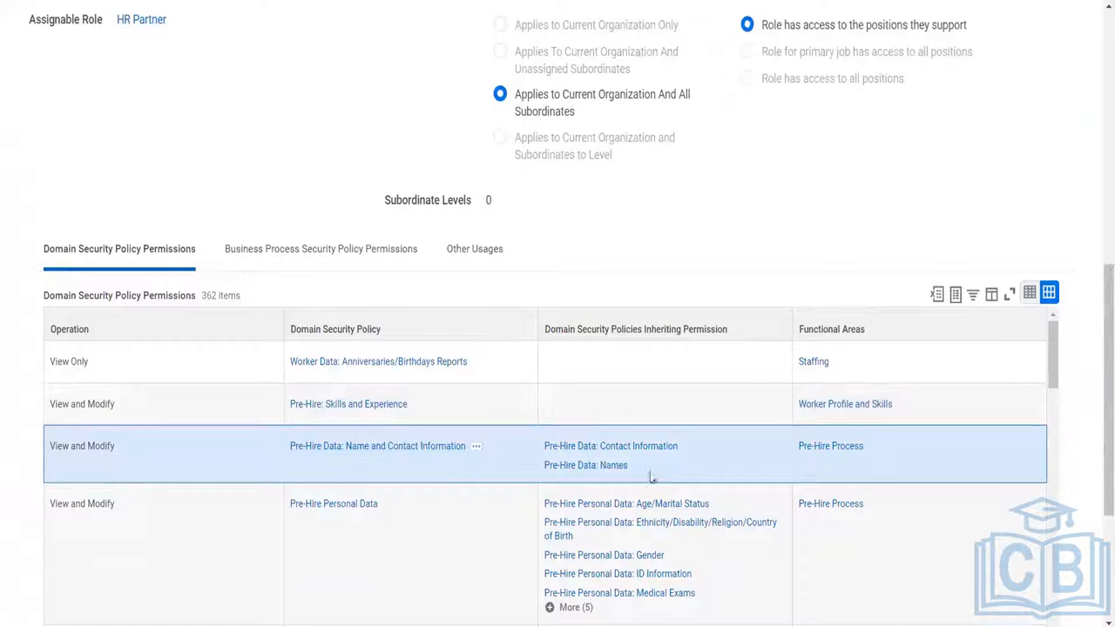
pyautogui.scroll(-3, 1052, 424)
pyautogui.moveTo(1051, 419); pyautogui.dragTo(1046, 514)
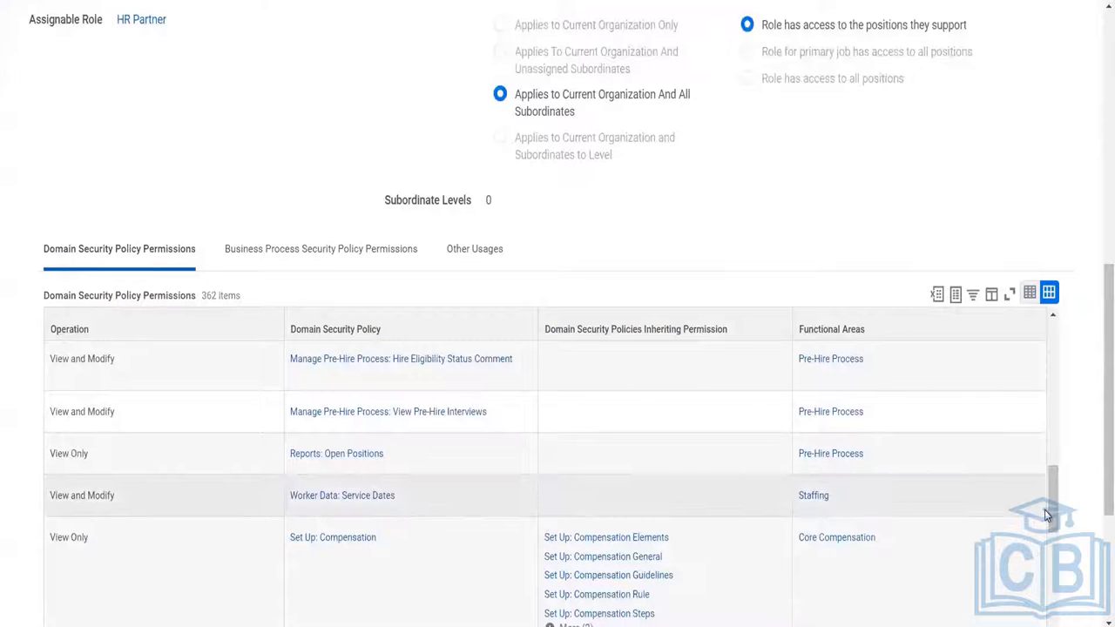
pyautogui.click(406, 543)
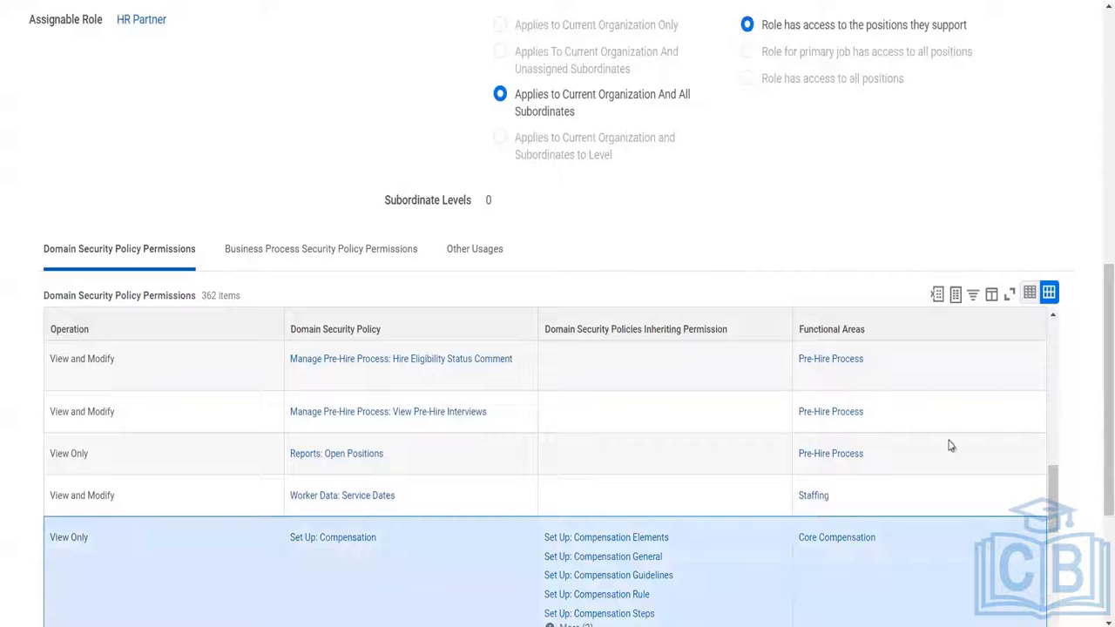
pyautogui.moveTo(1048, 491); pyautogui.dragTo(1048, 514)
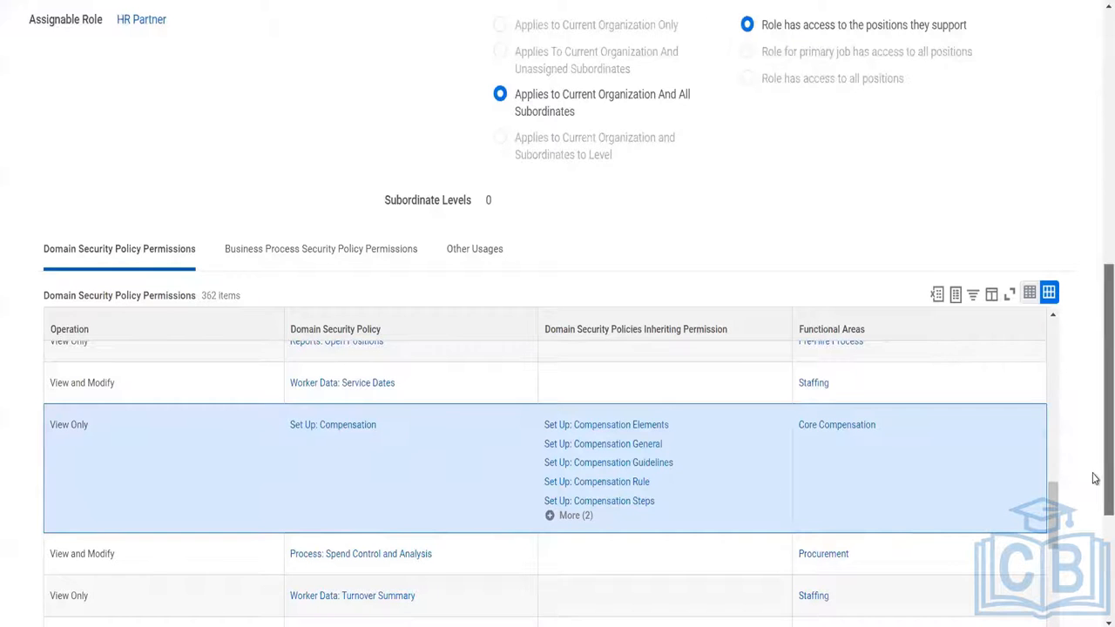
# Review the HR Partner group's name, comment, assignable role and access rights to organizations.
pyautogui.scroll(1, 1094, 478)
pyautogui.scroll(1, 1095, 418)
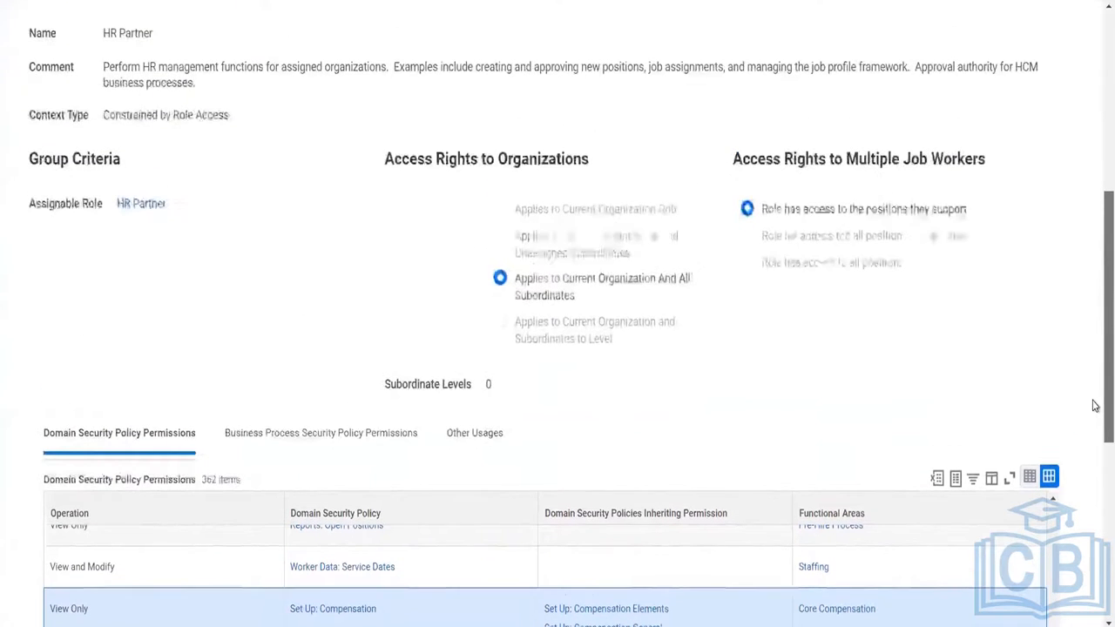
pyautogui.scroll(-1, 1095, 465)
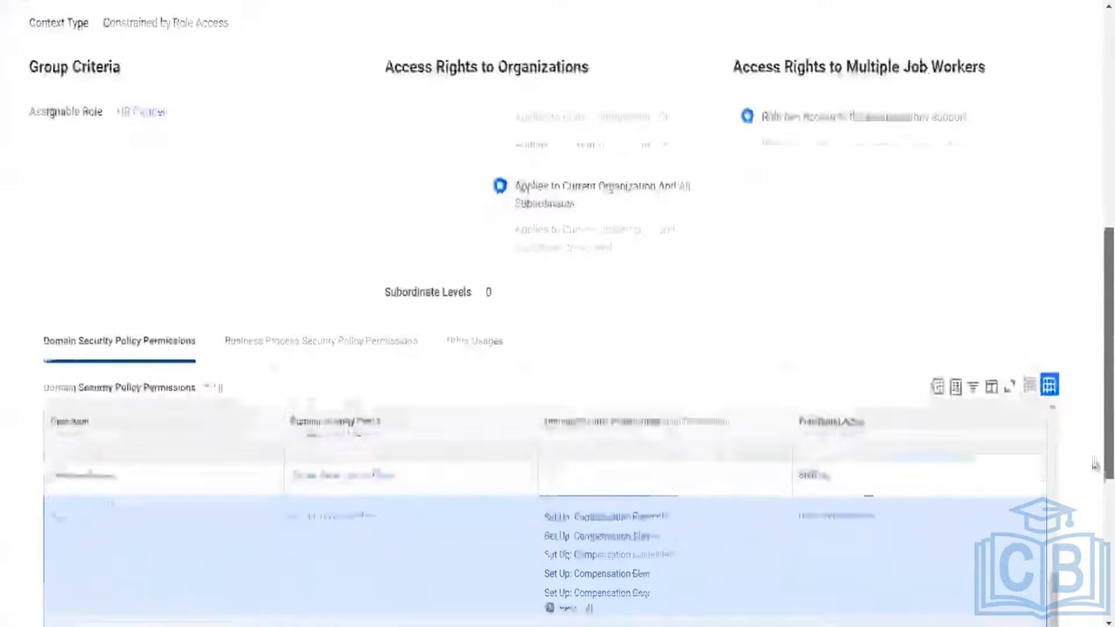
pyautogui.scroll(-2, 1094, 465)
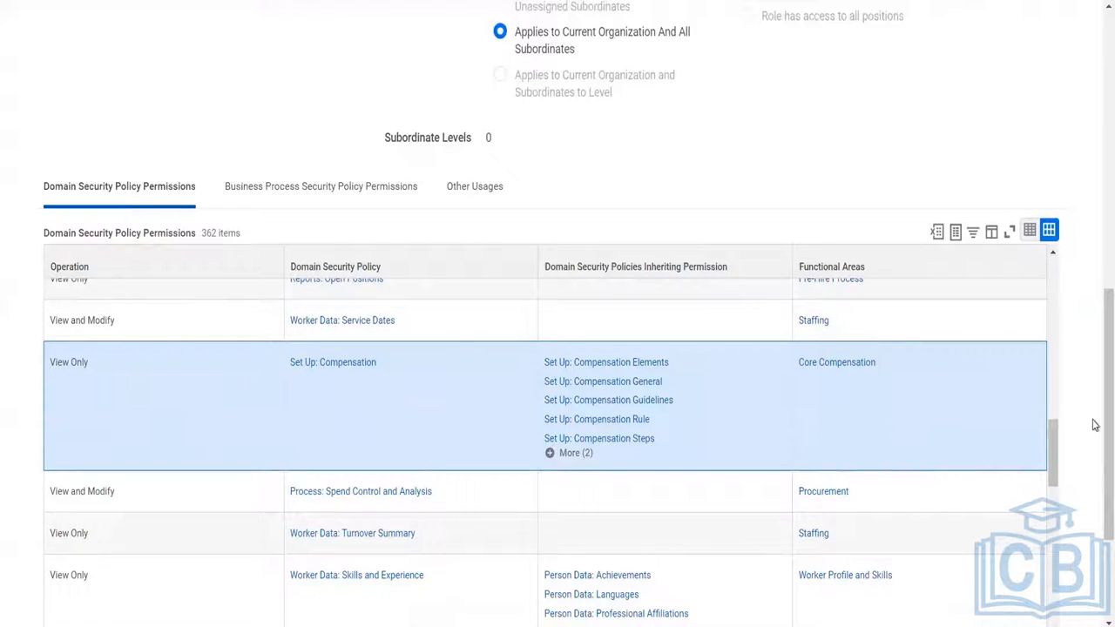
pyautogui.scroll(4, 1092, 343)
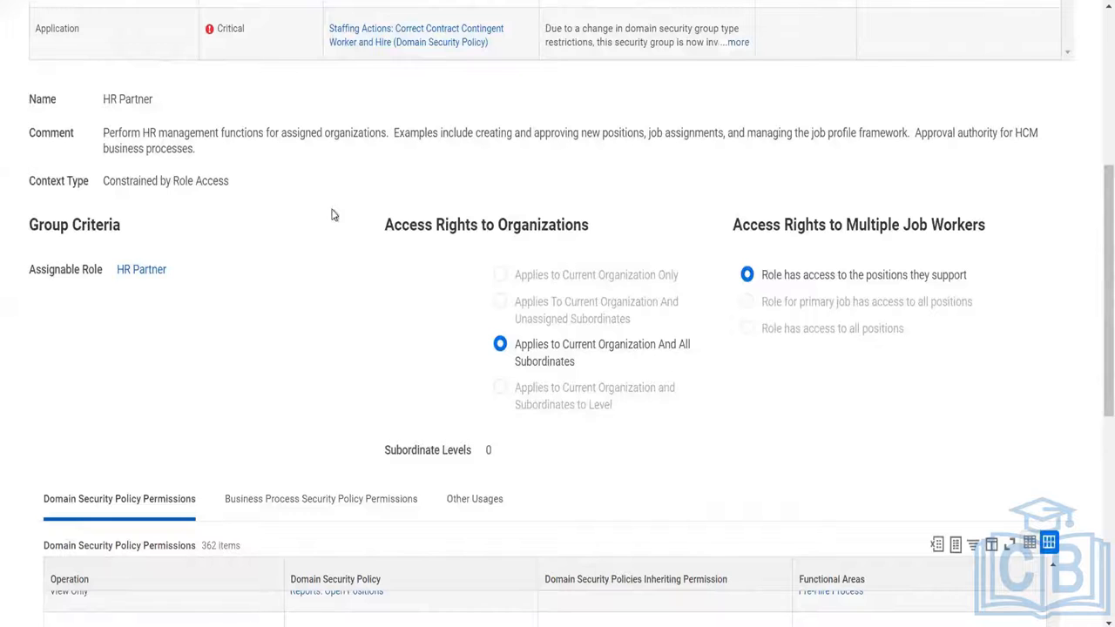
pyautogui.moveTo(100, 103); pyautogui.dragTo(166, 129)
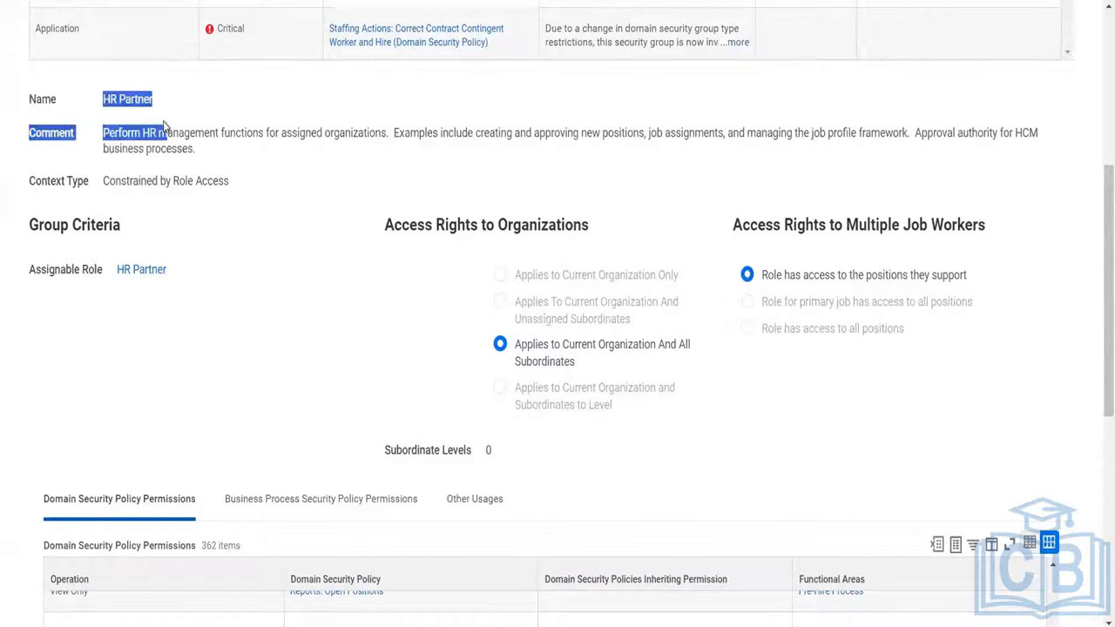
pyautogui.click(414, 313)
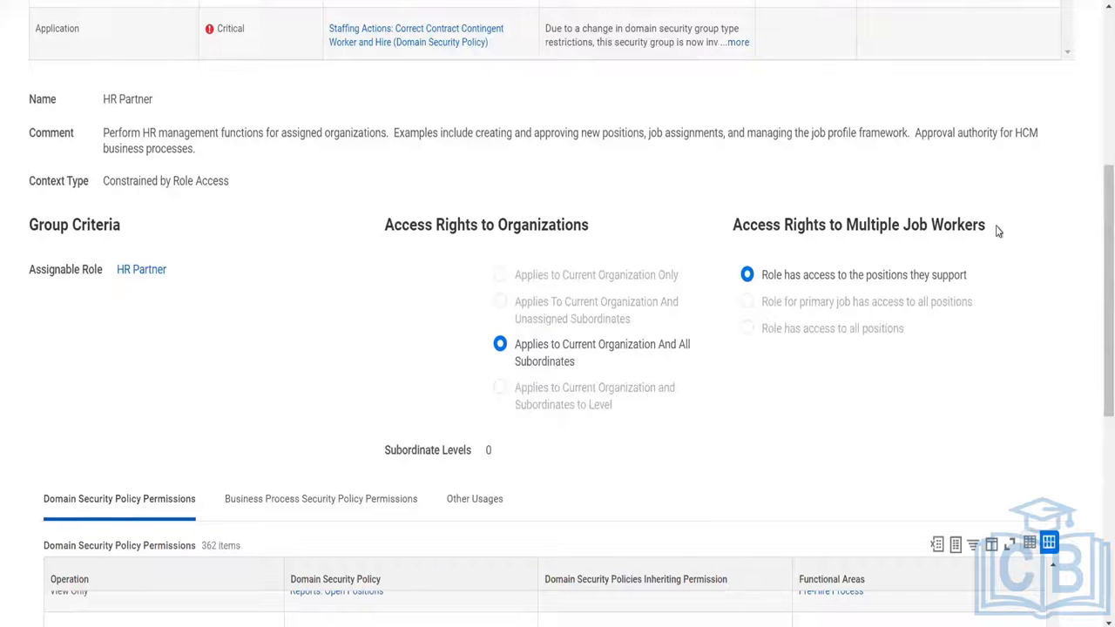
# Examine the Access Rights to Multiple Job Workers options of the HR Partner group.
pyautogui.moveTo(986, 224); pyautogui.dragTo(728, 226)
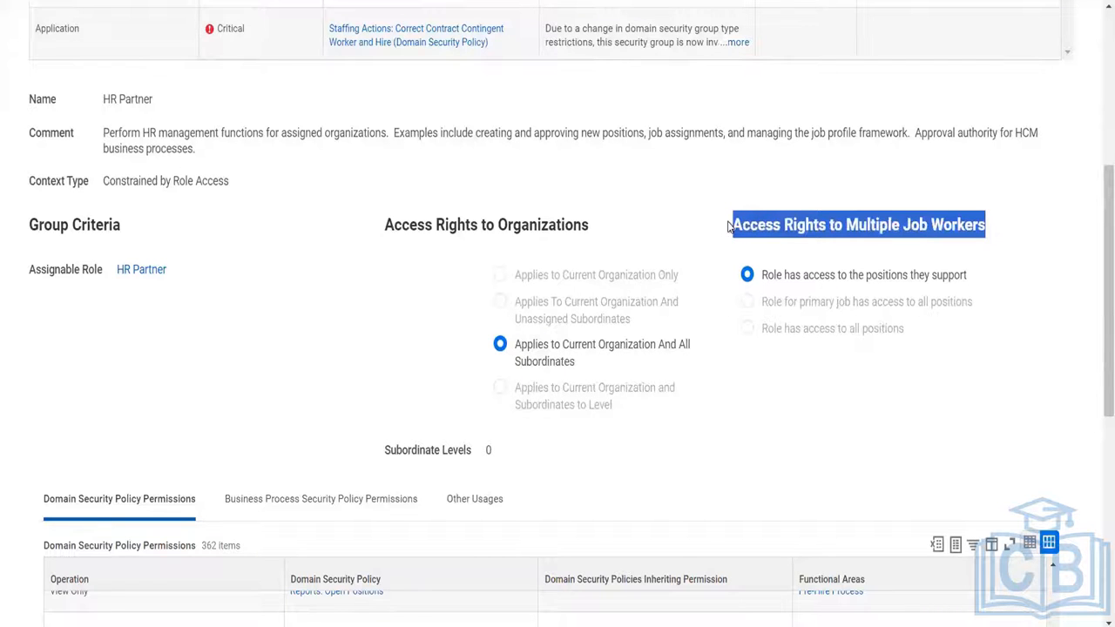
pyautogui.click(987, 234)
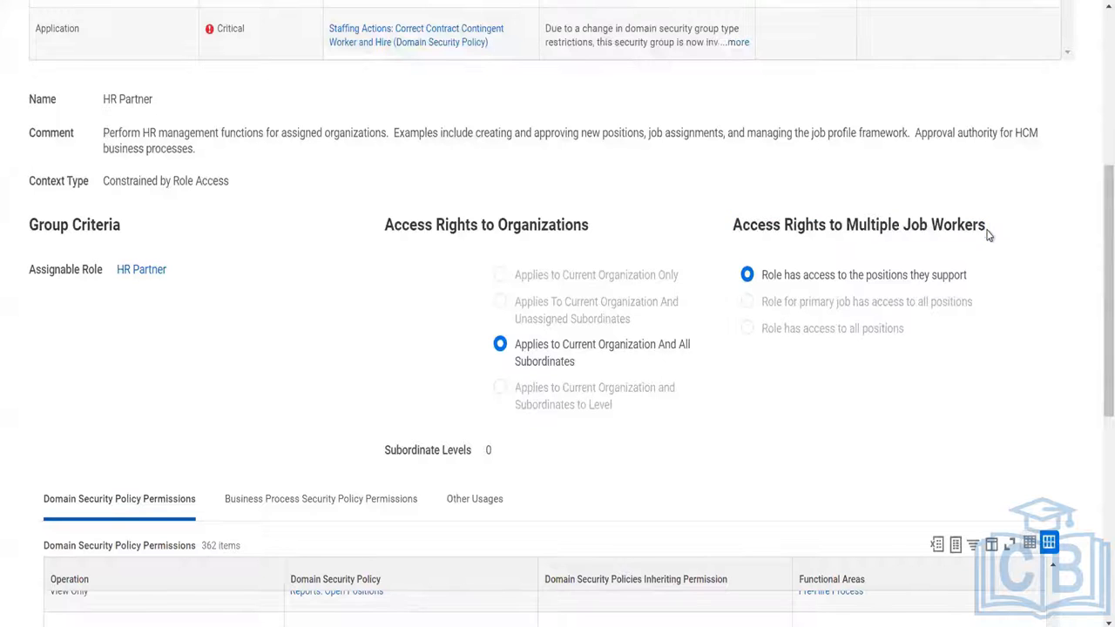
pyautogui.moveTo(987, 230); pyautogui.dragTo(930, 224)
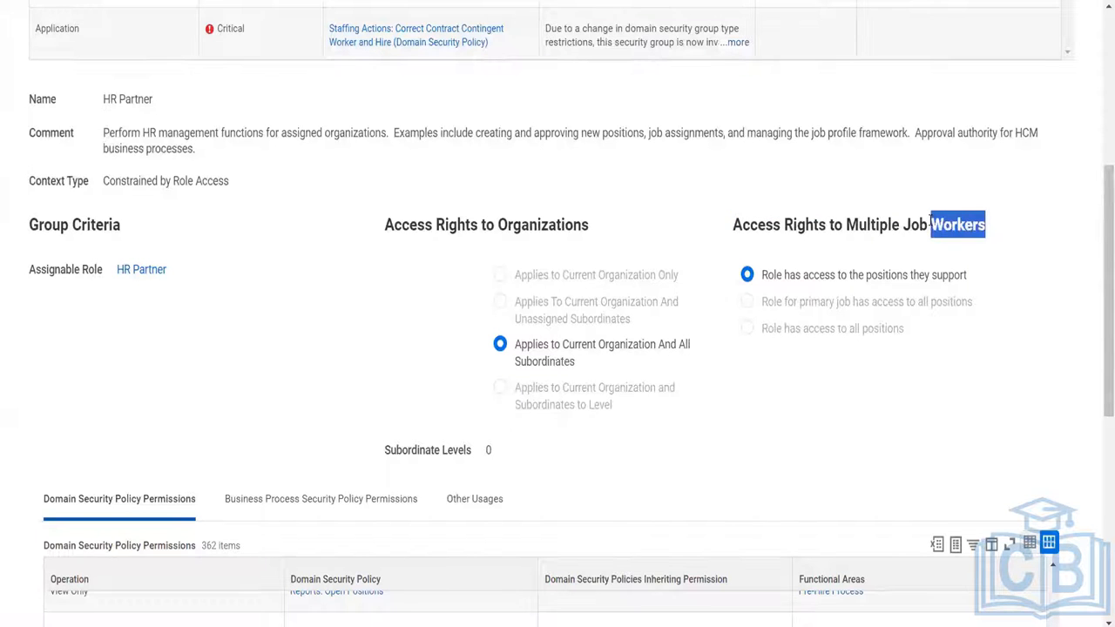
pyautogui.click(800, 275)
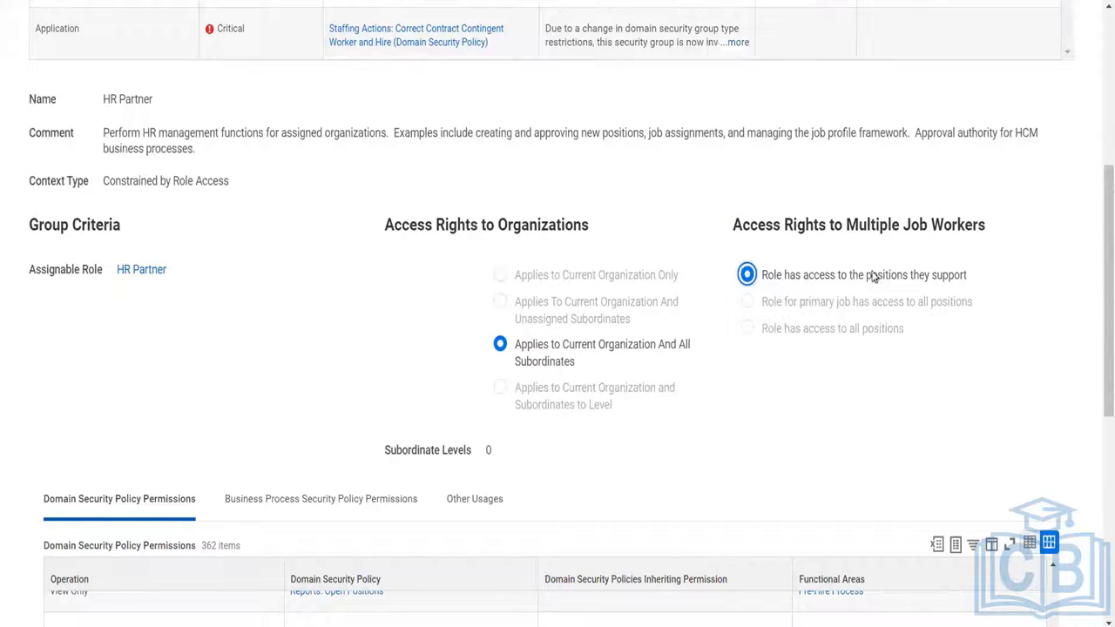
pyautogui.moveTo(943, 274)
pyautogui.moveTo(786, 316)
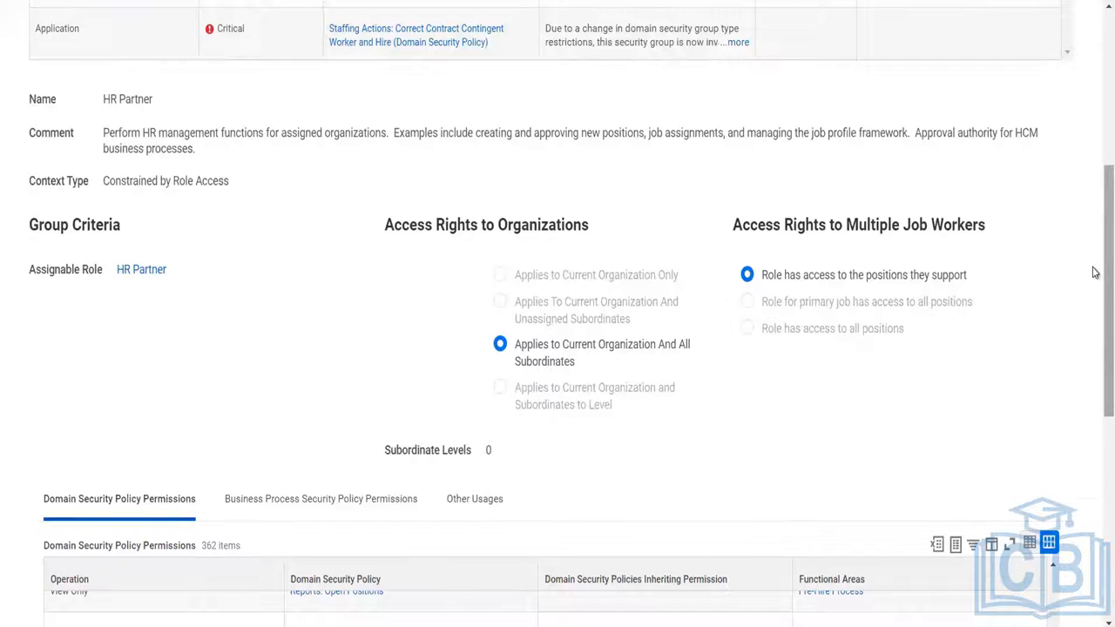
# Recheck the whole HR Partner group page, comparing its header details with its domain security policy permissions.
pyautogui.scroll(-3, 1095, 272)
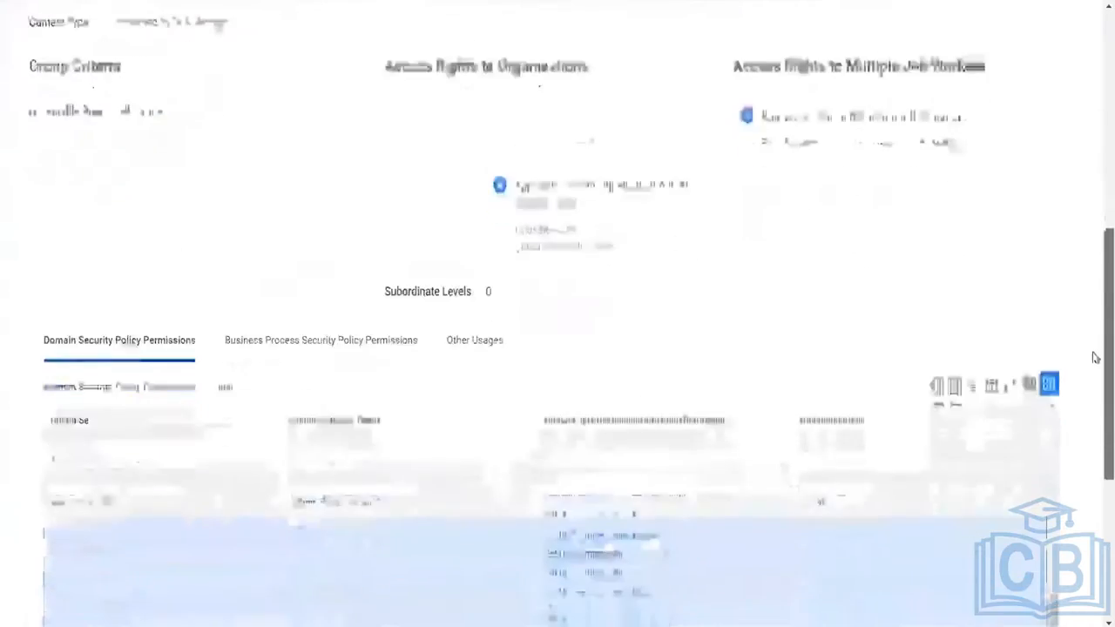
pyautogui.scroll(-1, 1095, 398)
pyautogui.scroll(5, 1095, 262)
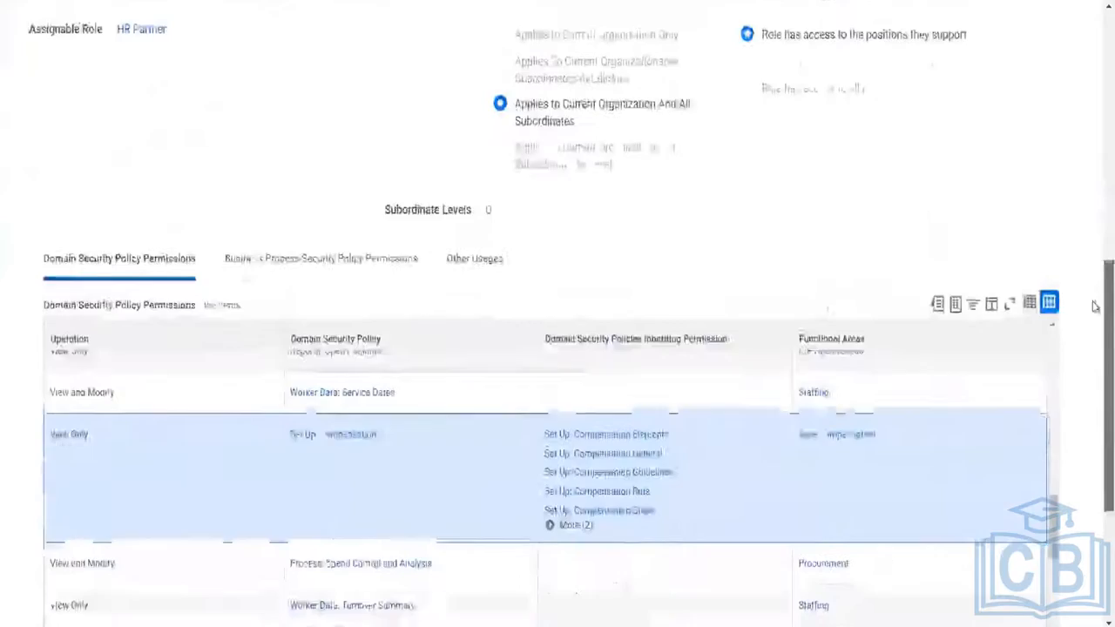
pyautogui.scroll(4, 1095, 207)
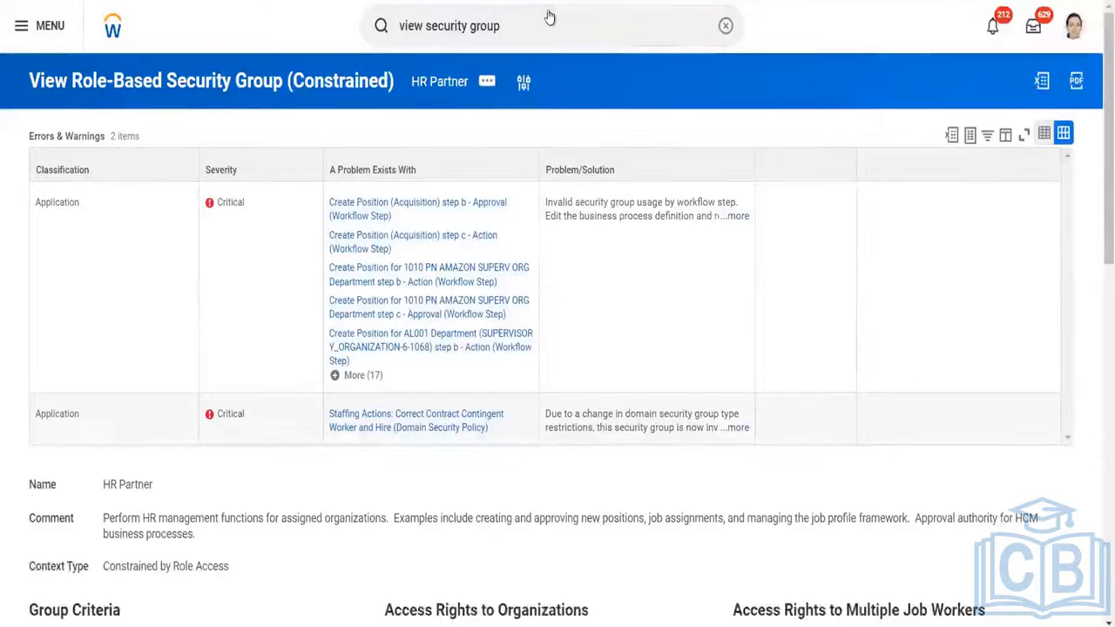
pyautogui.scroll(-9, 1094, 319)
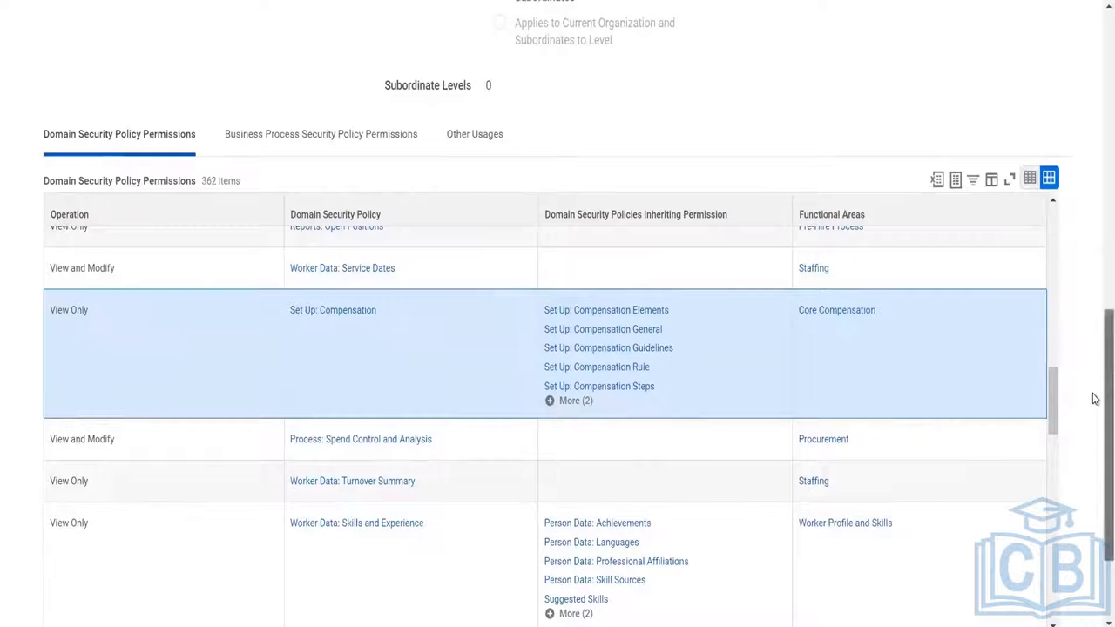
pyautogui.moveTo(1093, 364); pyautogui.dragTo(1093, 39)
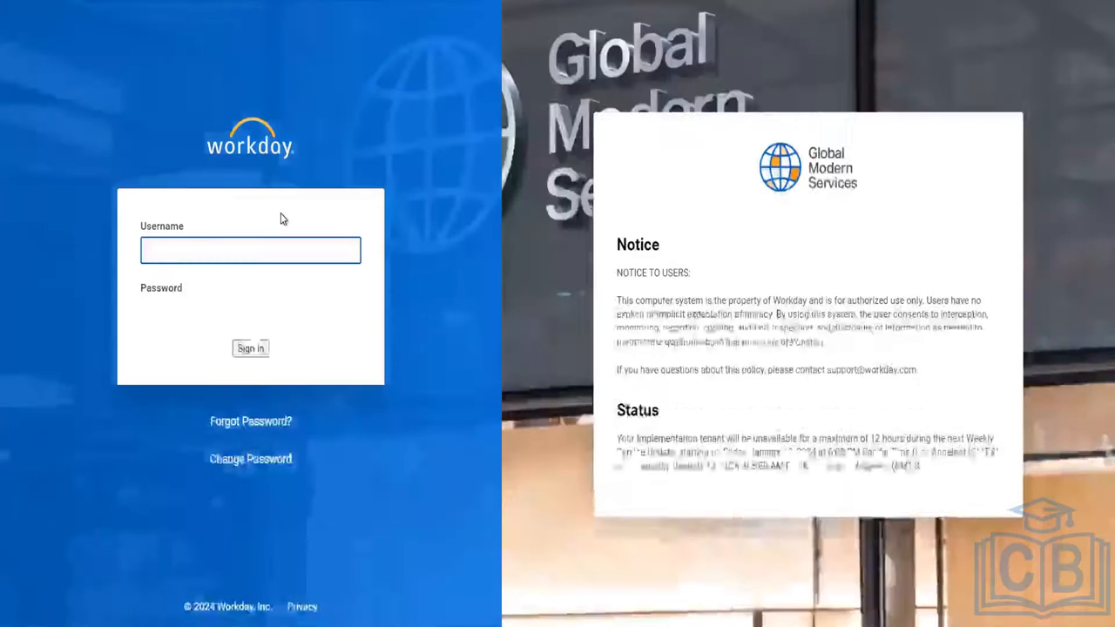
# Sign in to the Workday tenant again with the account's username.
pyautogui.press('Tab')
pyautogui.press('Return')
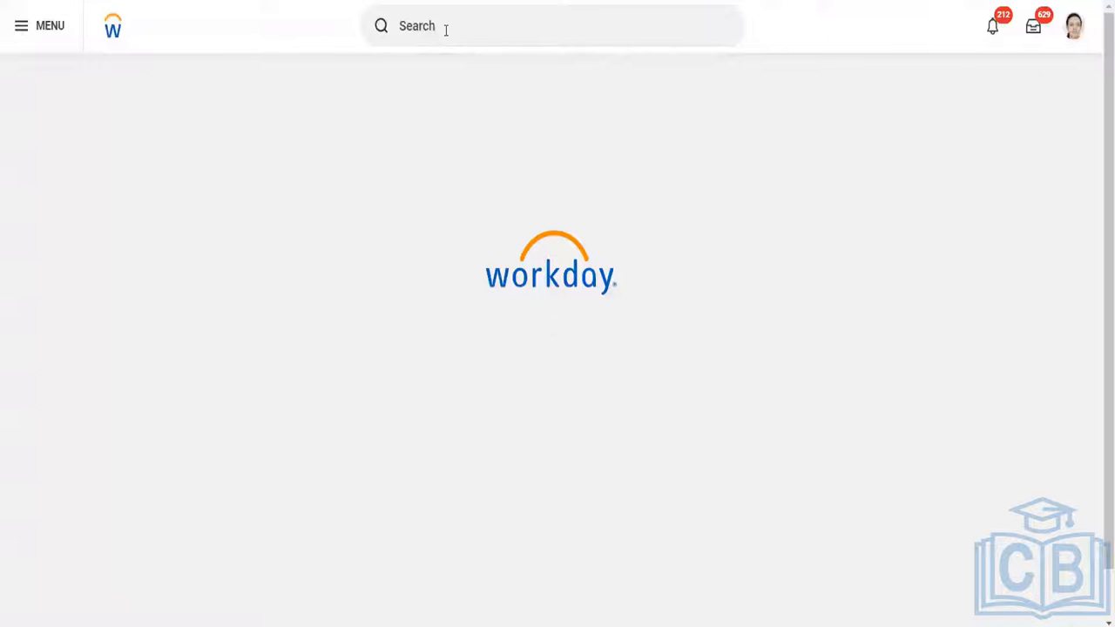
# Search for "view security group" and open the View Security Group report.
pyautogui.click(424, 29)
pyautogui.write('view')
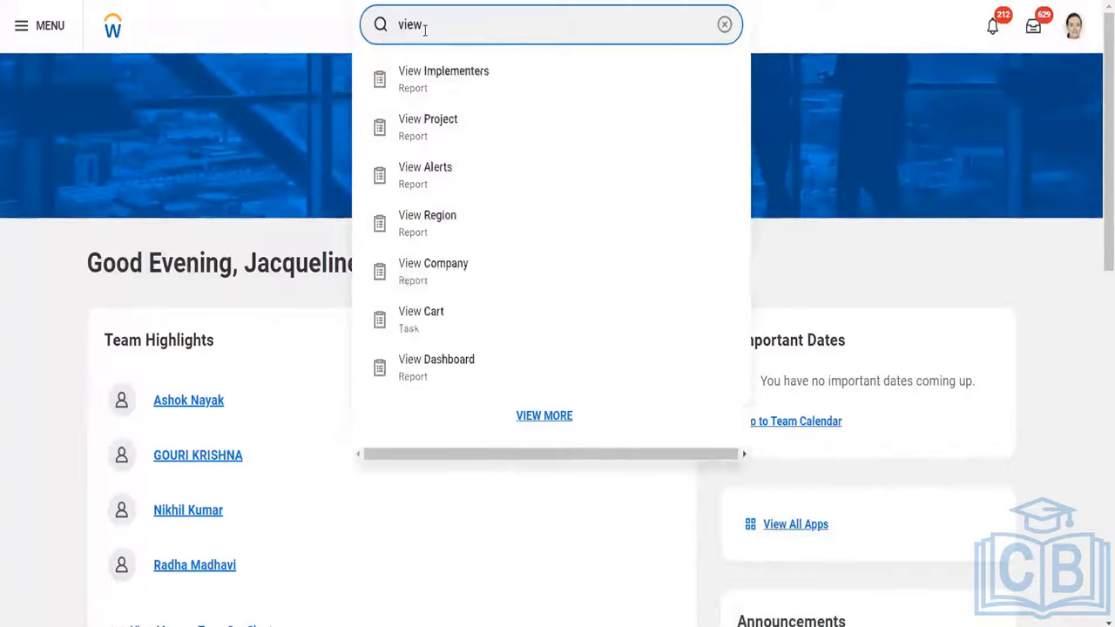
pyautogui.write(' security group')
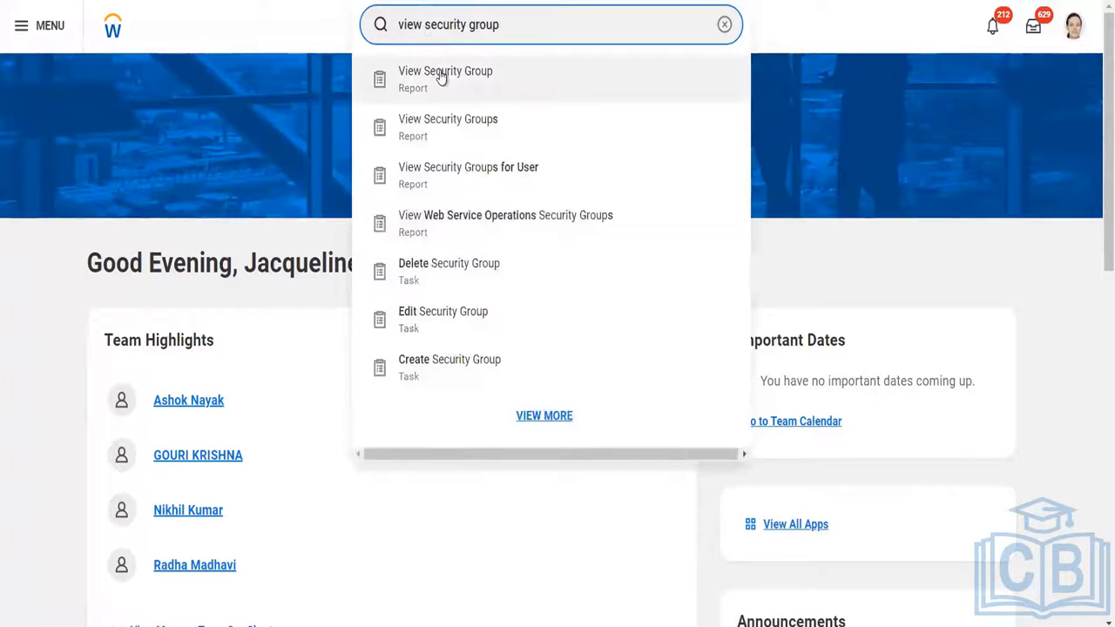
pyautogui.click(440, 78)
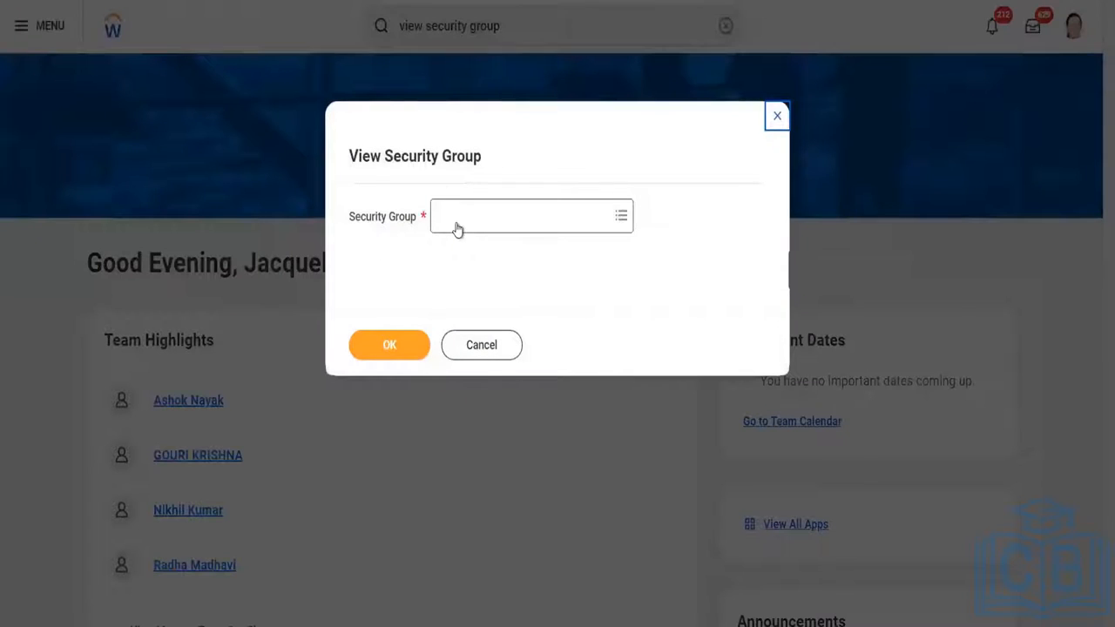
# Run the report for the Security Administrator security group.
pyautogui.click(457, 224)
pyautogui.write('security')
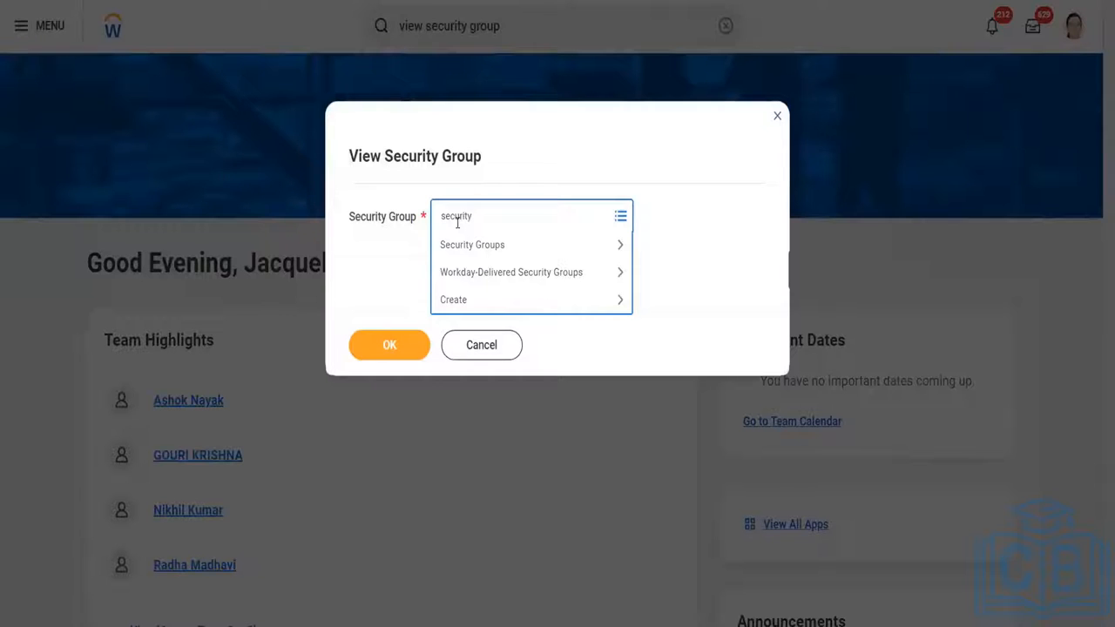
pyautogui.write('administrator')
pyautogui.press('Return')
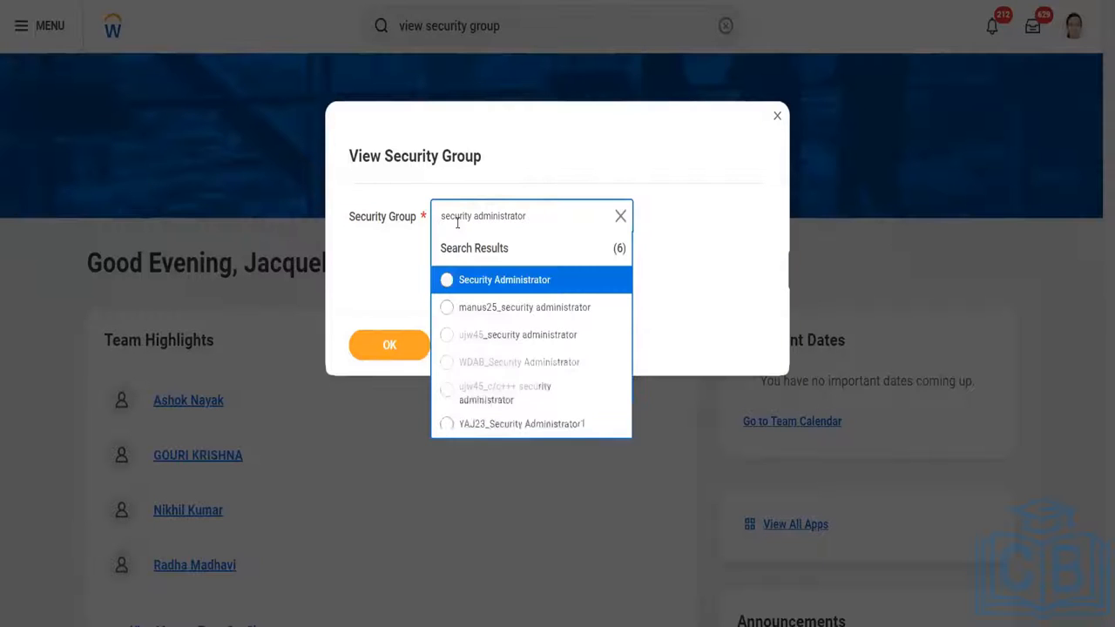
pyautogui.click(460, 289)
pyautogui.click(376, 350)
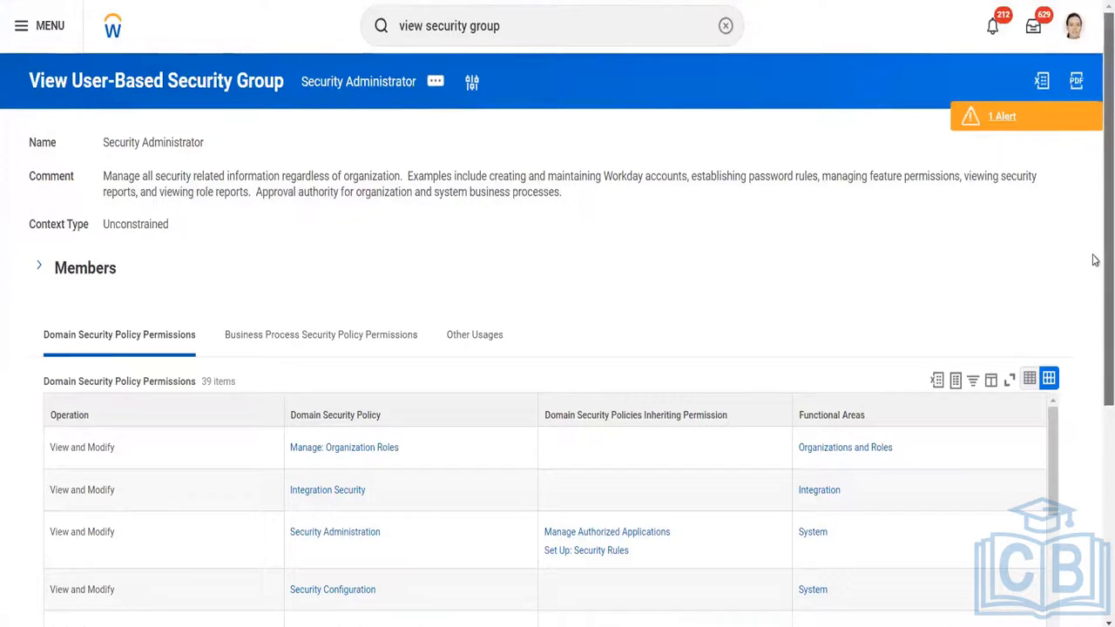
# Expand the Members section of the Security Administrator group and review its system users alongside the group's header details.
pyautogui.scroll(-1, 1095, 261)
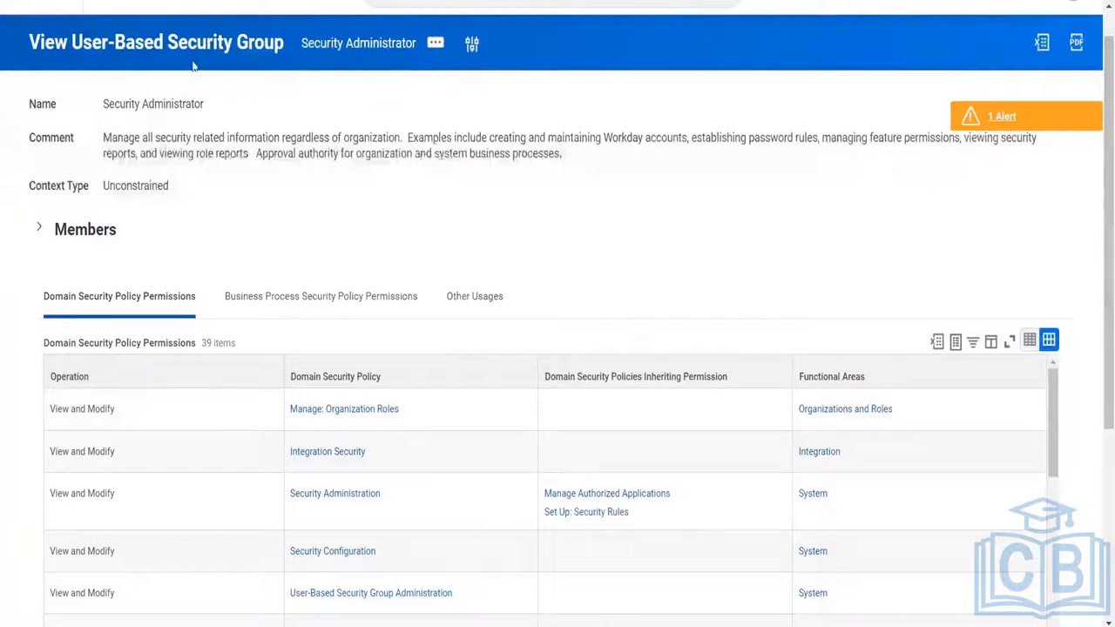
pyautogui.click(40, 231)
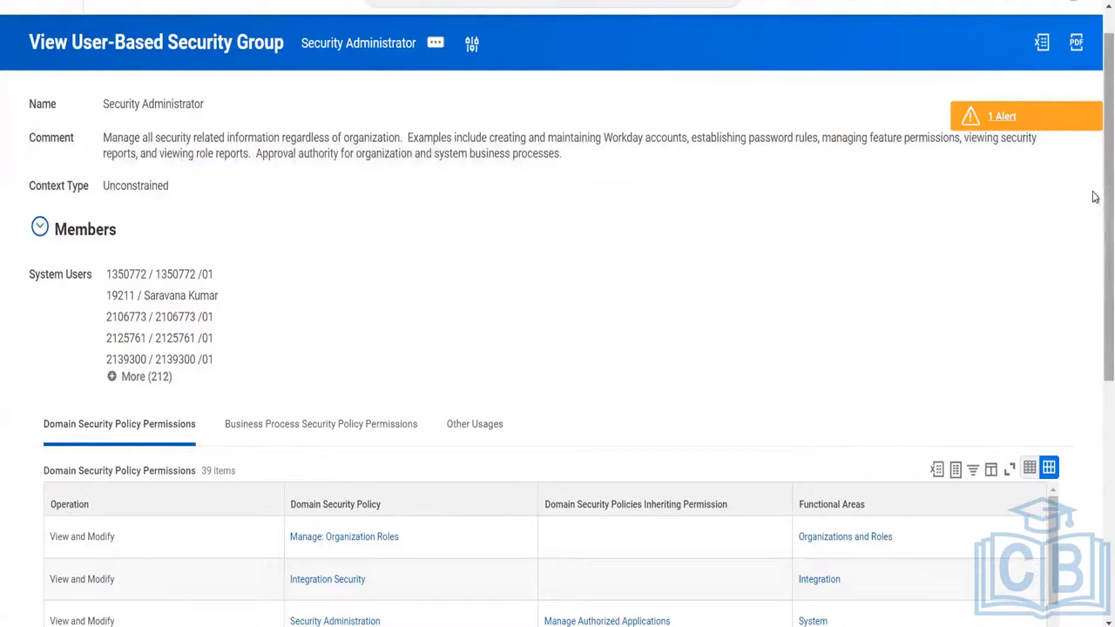
pyautogui.moveTo(1095, 197); pyautogui.dragTo(1095, 354)
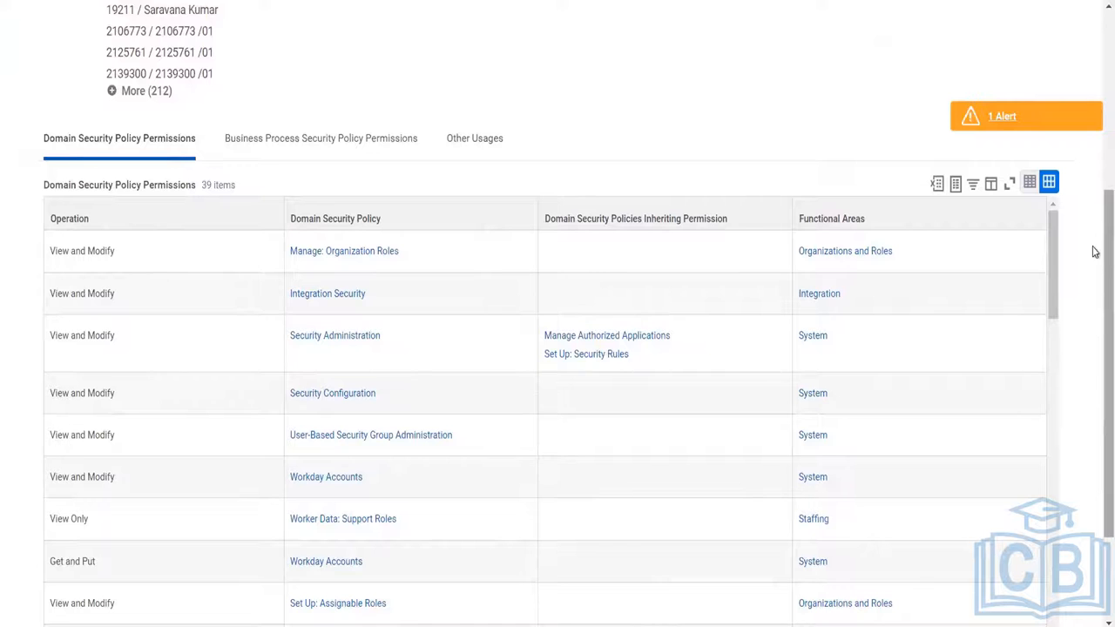
pyautogui.scroll(3, 1095, 204)
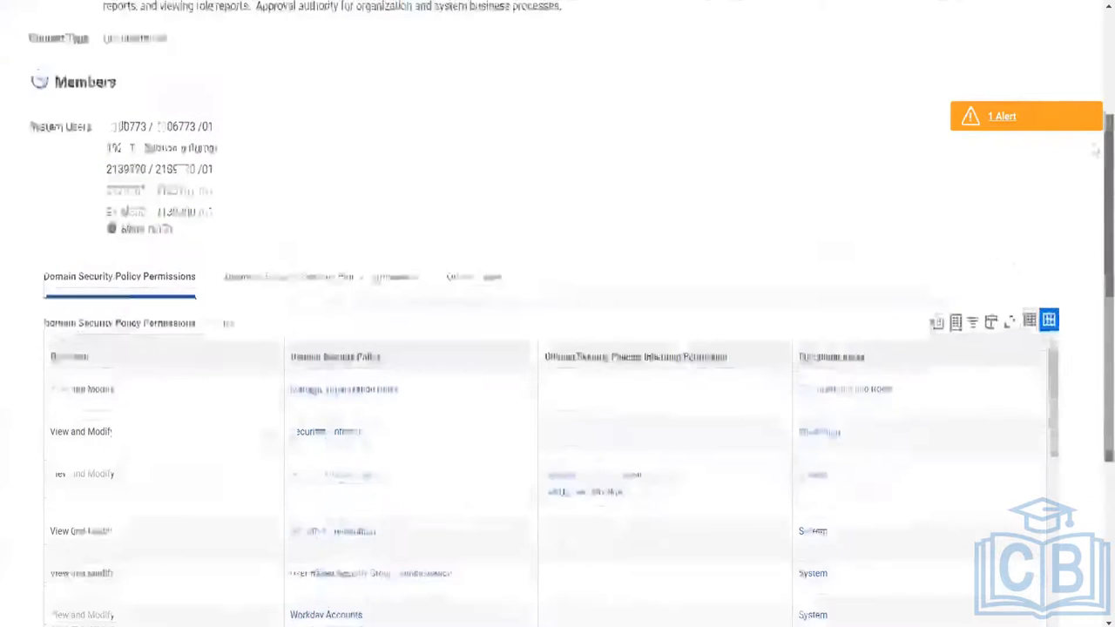
pyautogui.scroll(3, 1095, 150)
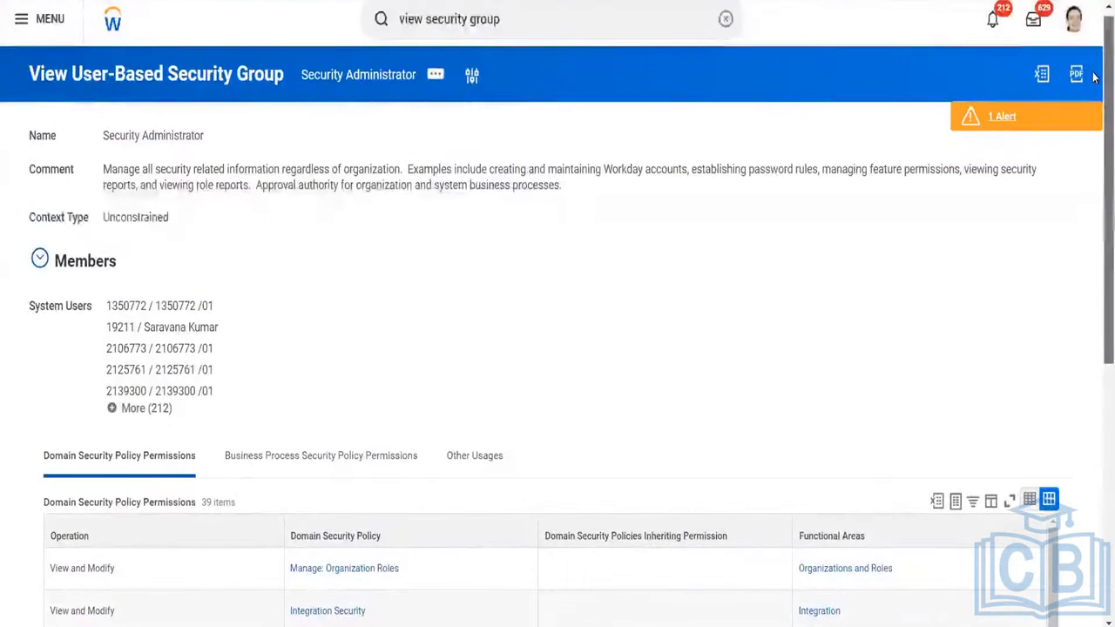
pyautogui.click(515, 21)
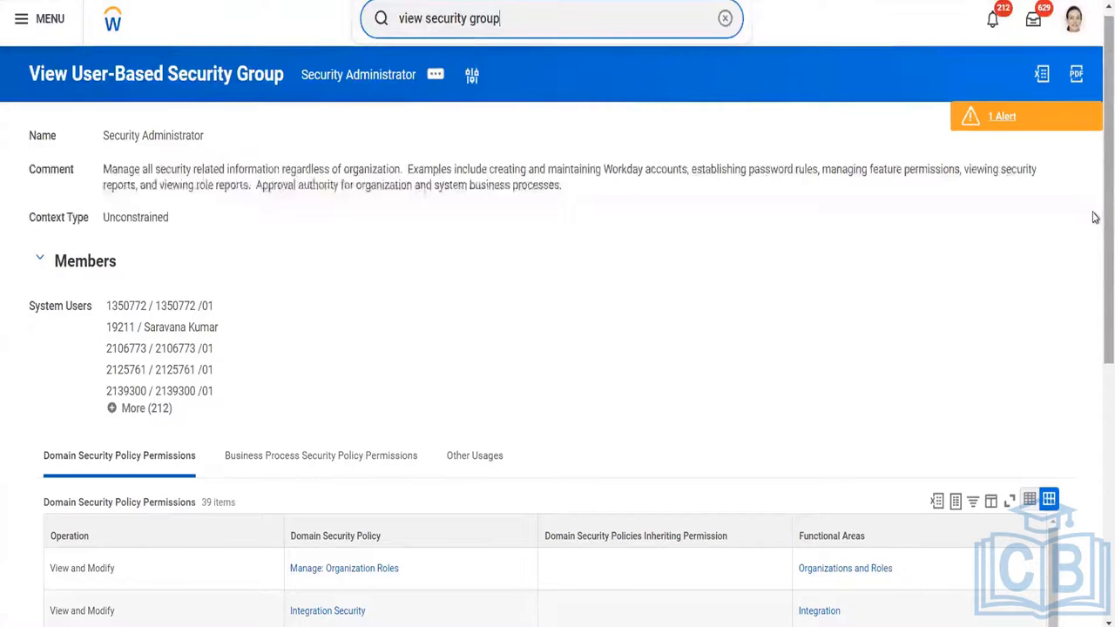
# Compare the Security Administrator group's comment, context type and members with its domain security policy permissions.
pyautogui.scroll(-3, 1095, 256)
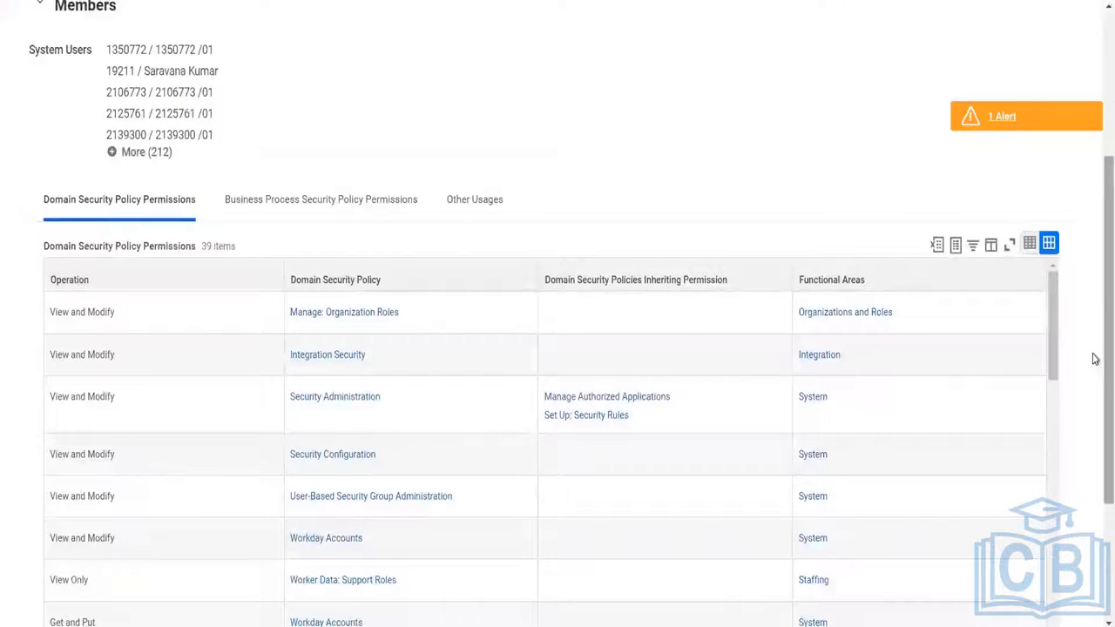
pyautogui.scroll(-2, 1095, 381)
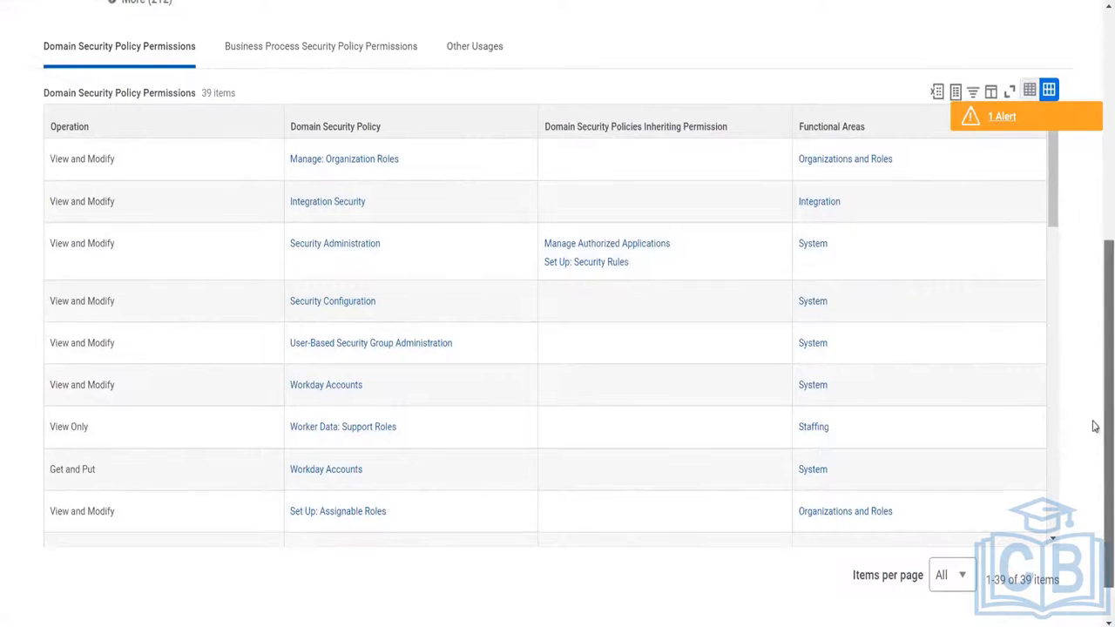
pyautogui.scroll(3, 1092, 426)
pyautogui.scroll(3, 1094, 325)
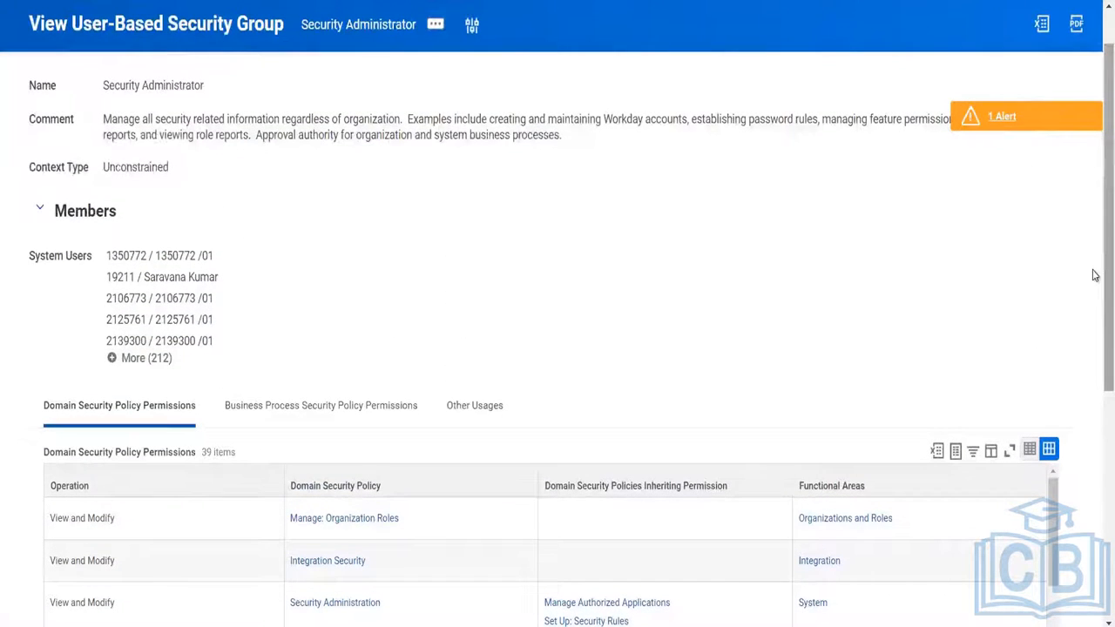
pyautogui.scroll(-3, 1095, 276)
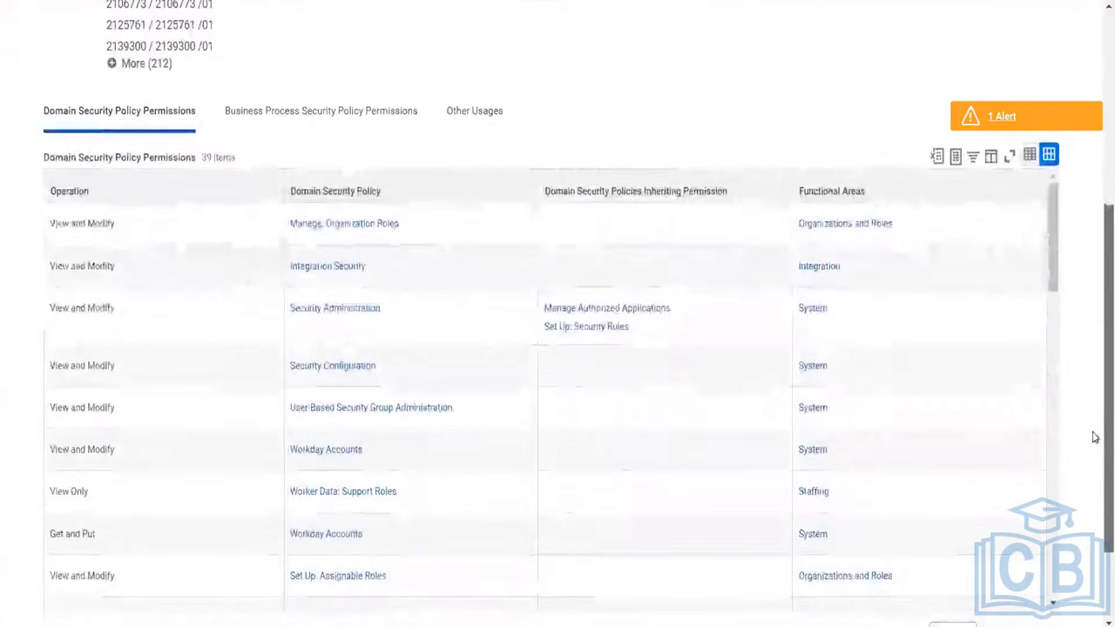
pyautogui.scroll(-2, 1093, 444)
pyautogui.scroll(-1, 1094, 466)
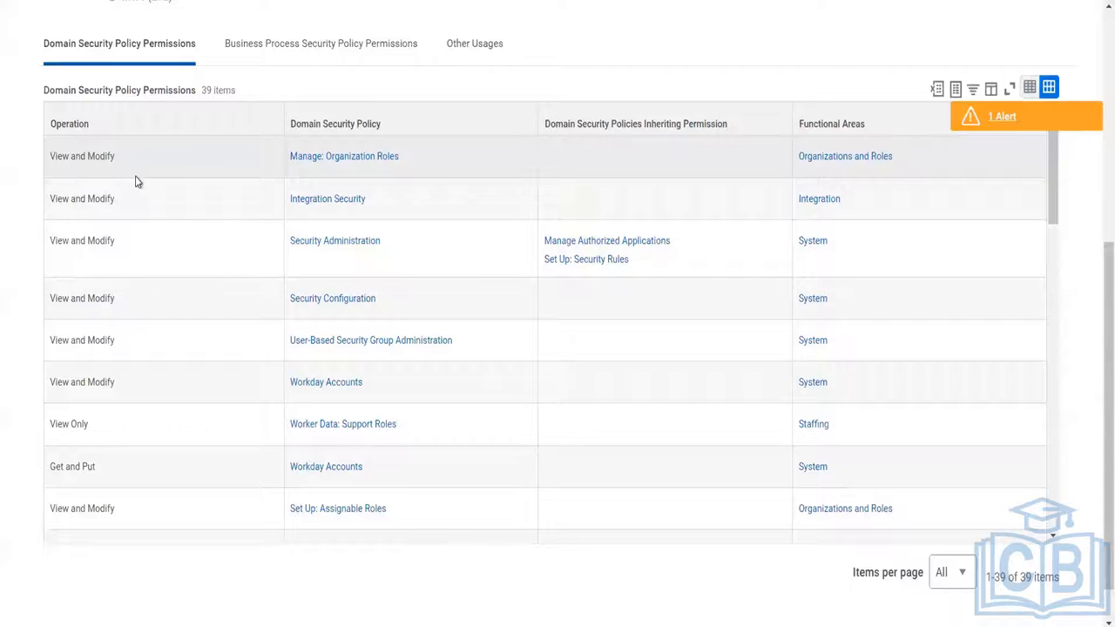
# Examine the operations granted on Manage: Organization Roles, Integration Security and the remaining domain security policies in the permissions table.
pyautogui.moveTo(214, 155); pyautogui.dragTo(215, 197)
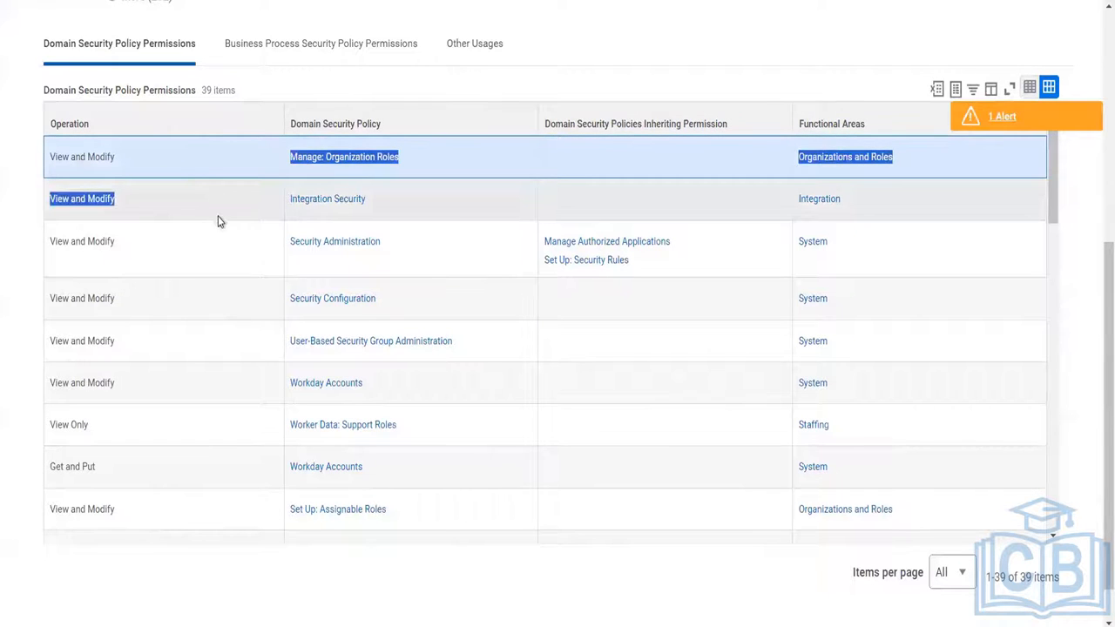
pyautogui.click(218, 213)
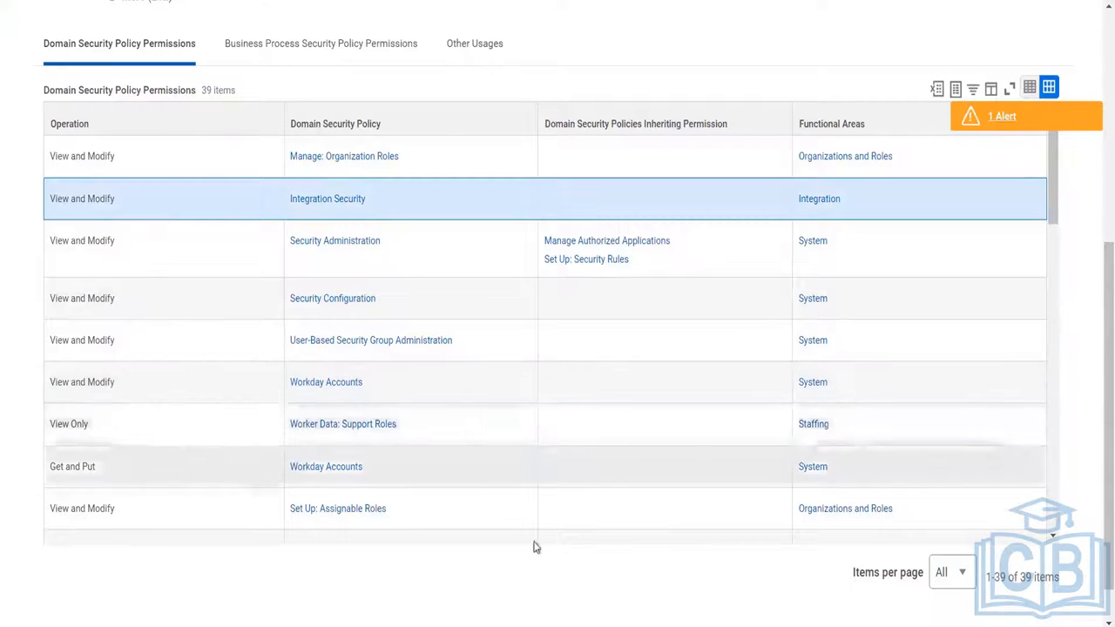
pyautogui.moveTo(1051, 207); pyautogui.dragTo(1054, 397)
pyautogui.scroll(-10, 1053, 392)
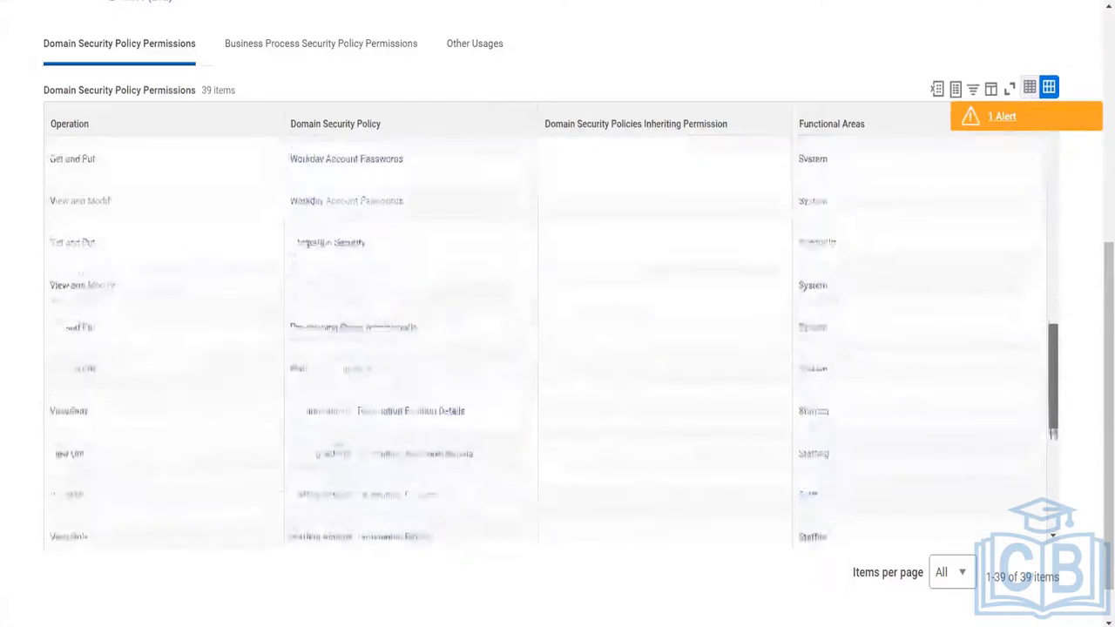
pyautogui.scroll(10, 1053, 374)
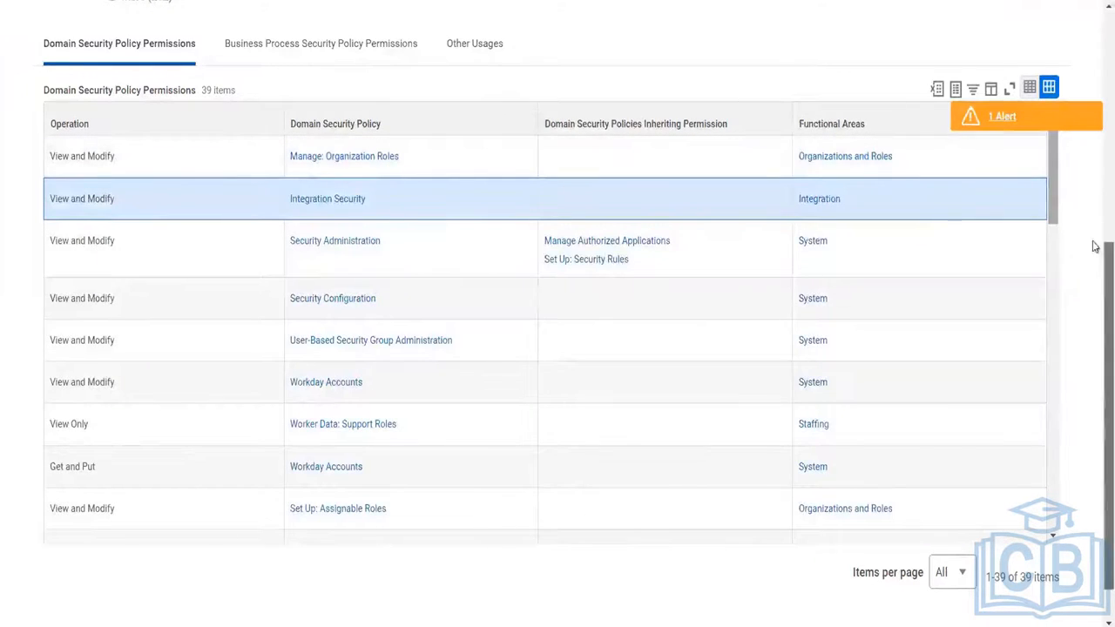
pyautogui.scroll(5, 1095, 244)
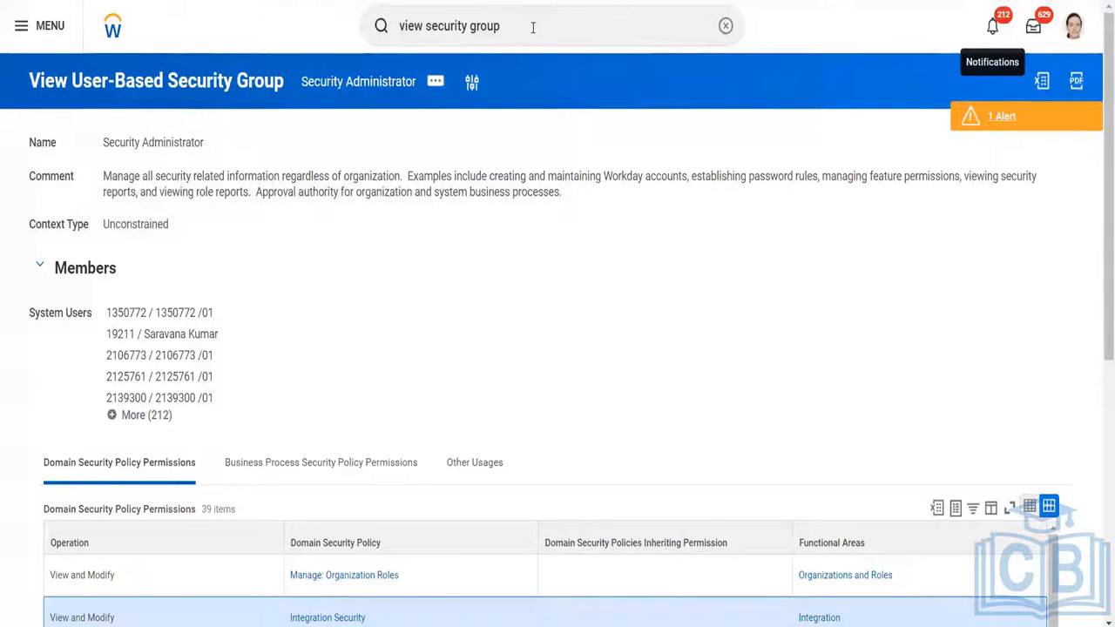
# Search for "create security group" and open the Create Security Group task.
pyautogui.click(533, 27)
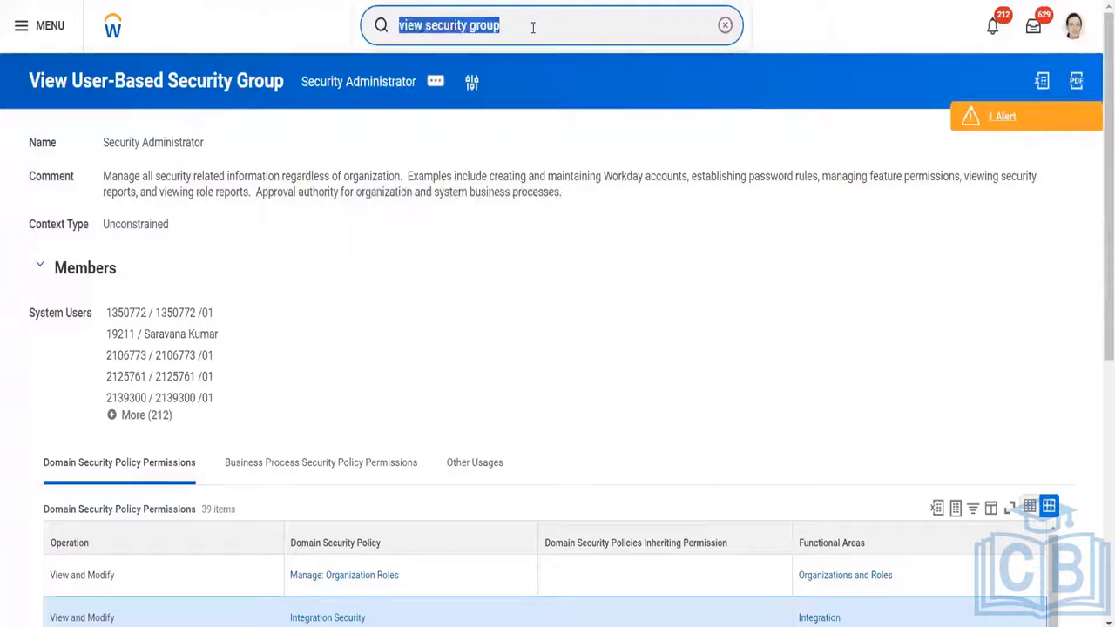
pyautogui.write('create sec')
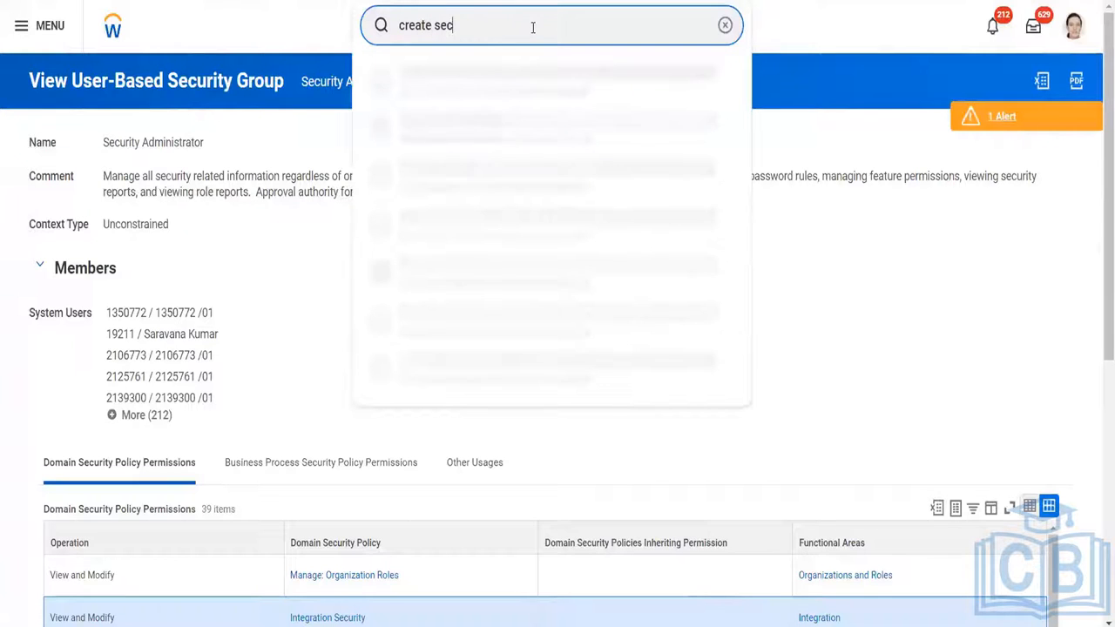
pyautogui.write('urity group')
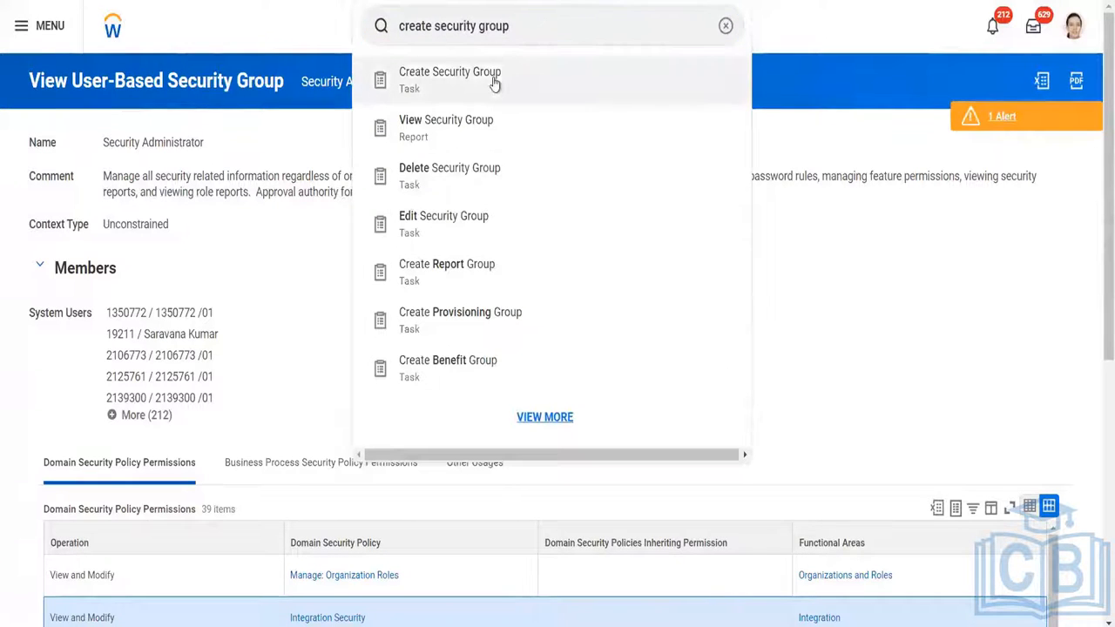
pyautogui.click(493, 77)
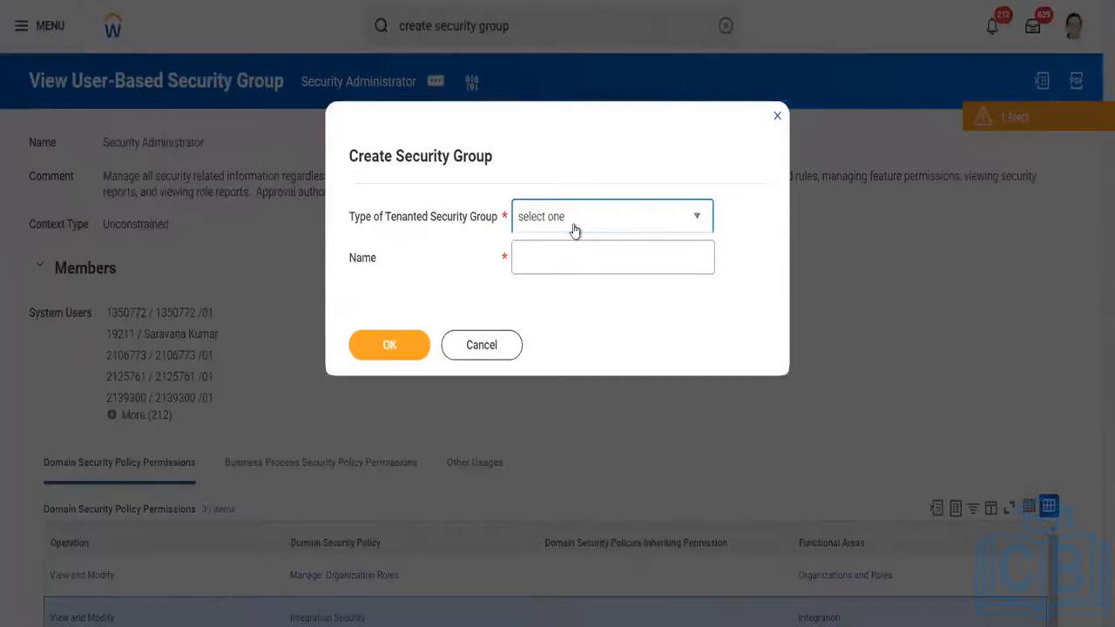
# Create a User-Based Security Group named with the person's first name followed by "_Total Reward Administrator".
pyautogui.click(574, 230)
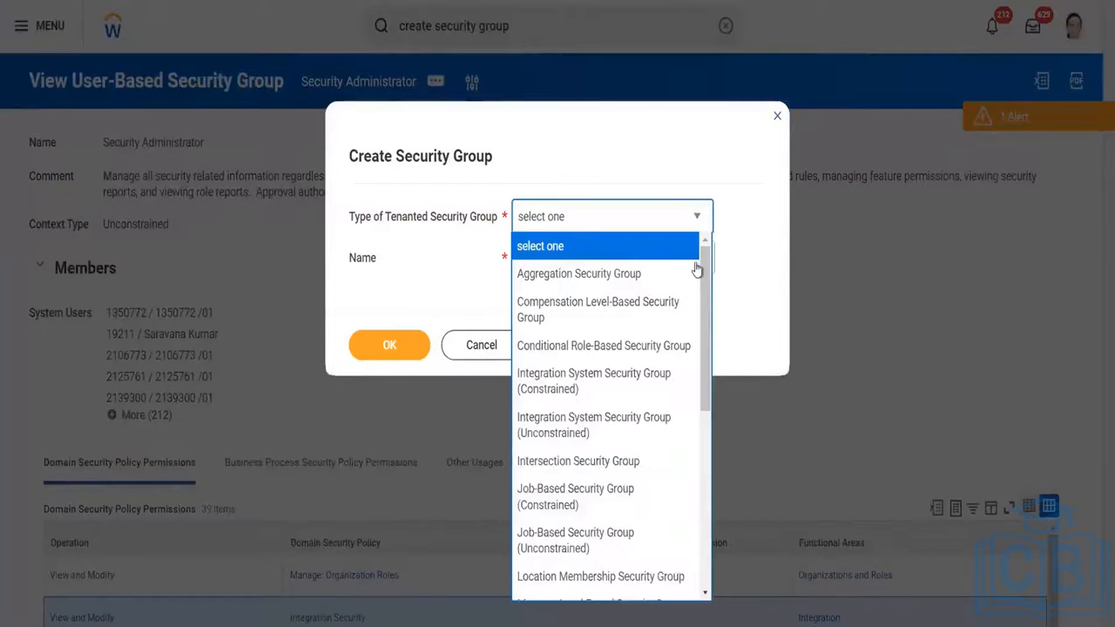
pyautogui.click(562, 217)
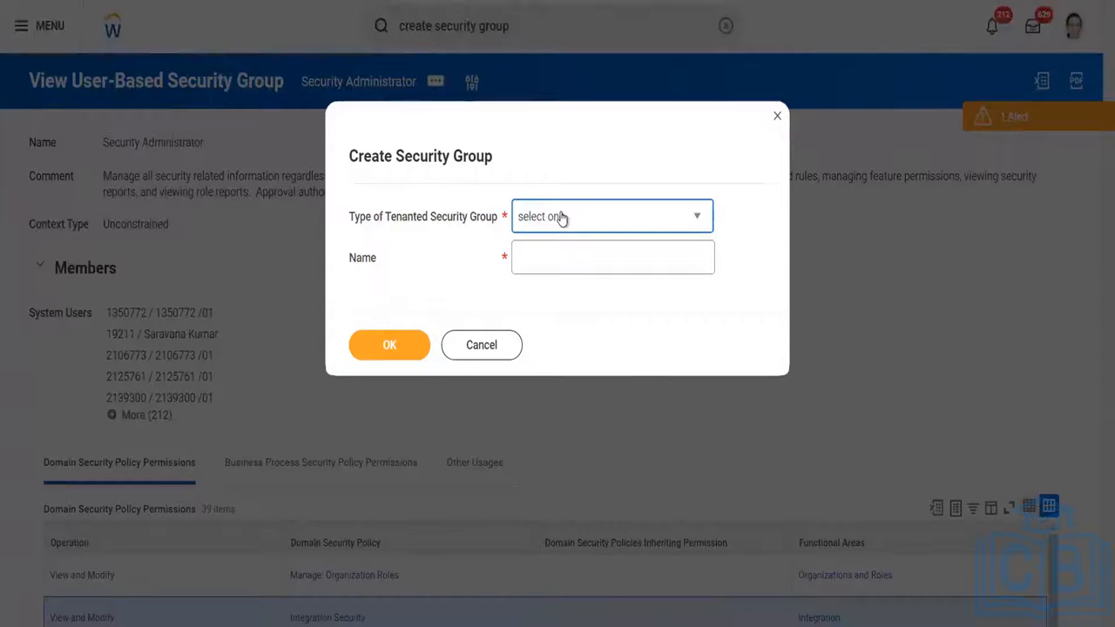
pyautogui.press('u')
pyautogui.click(543, 265)
pyautogui.write('Ankitha_')
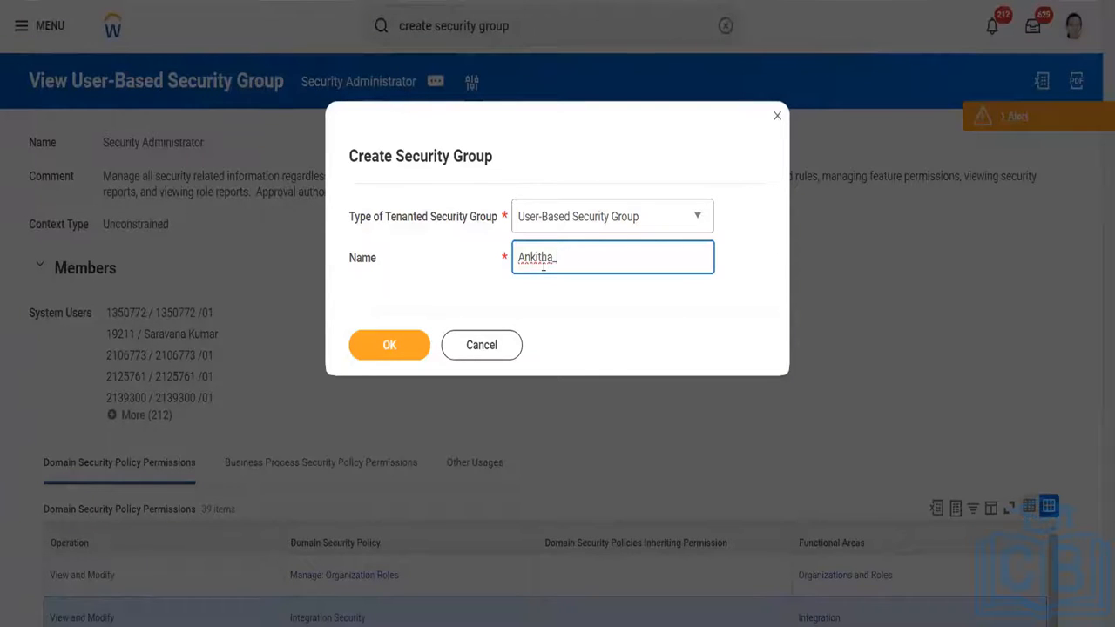
pyautogui.write('Total Rewrd Ad')
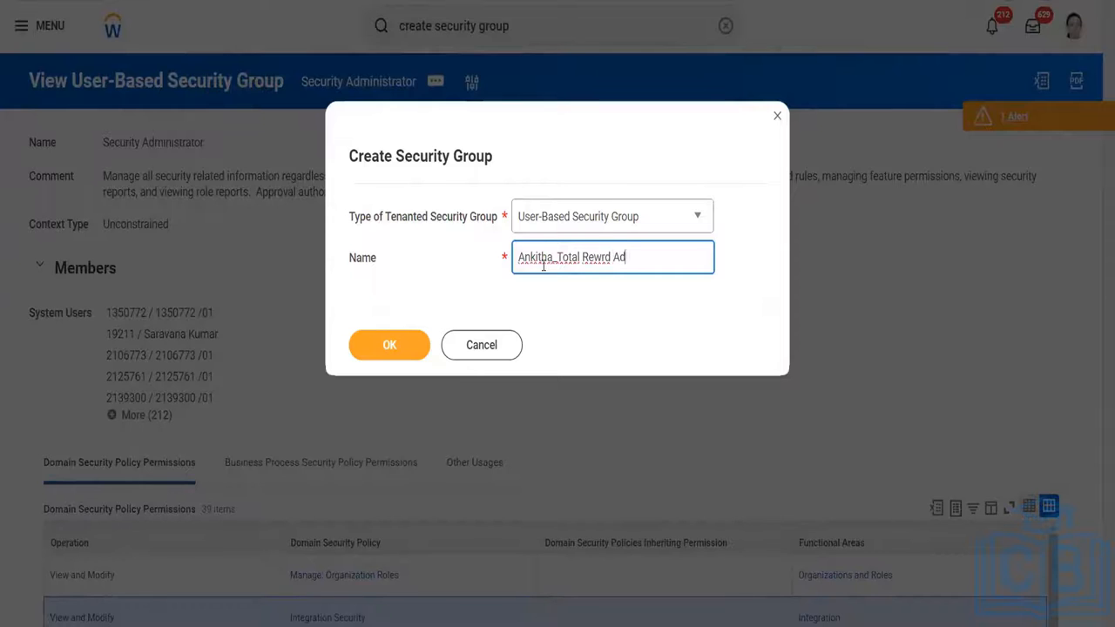
pyautogui.write('ministrator')
pyautogui.click(601, 256)
pyautogui.write('a')
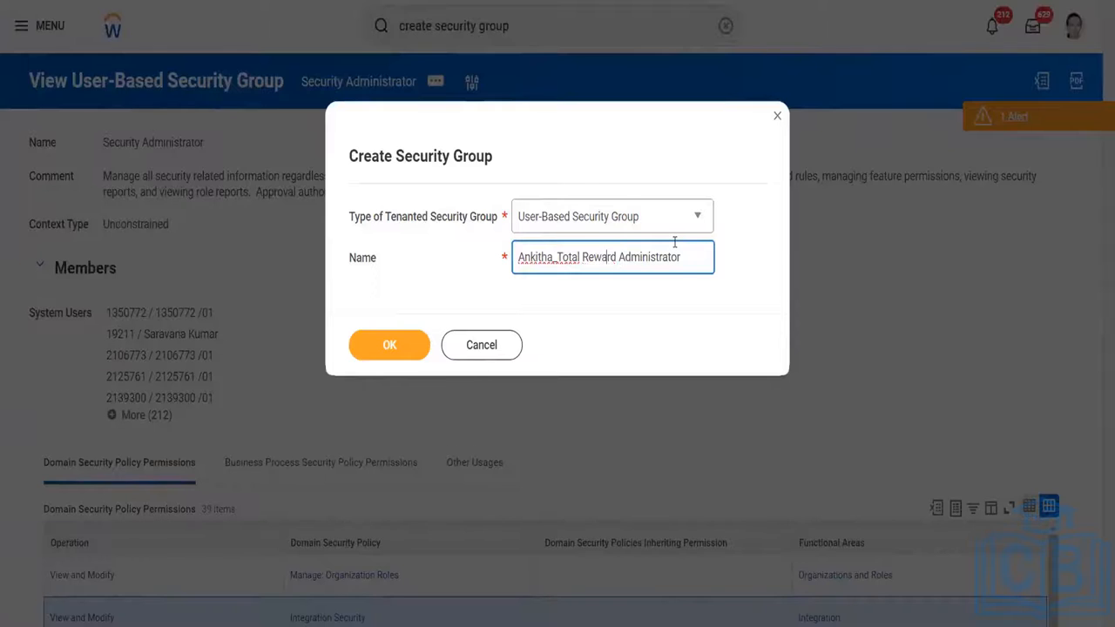
pyautogui.click(398, 348)
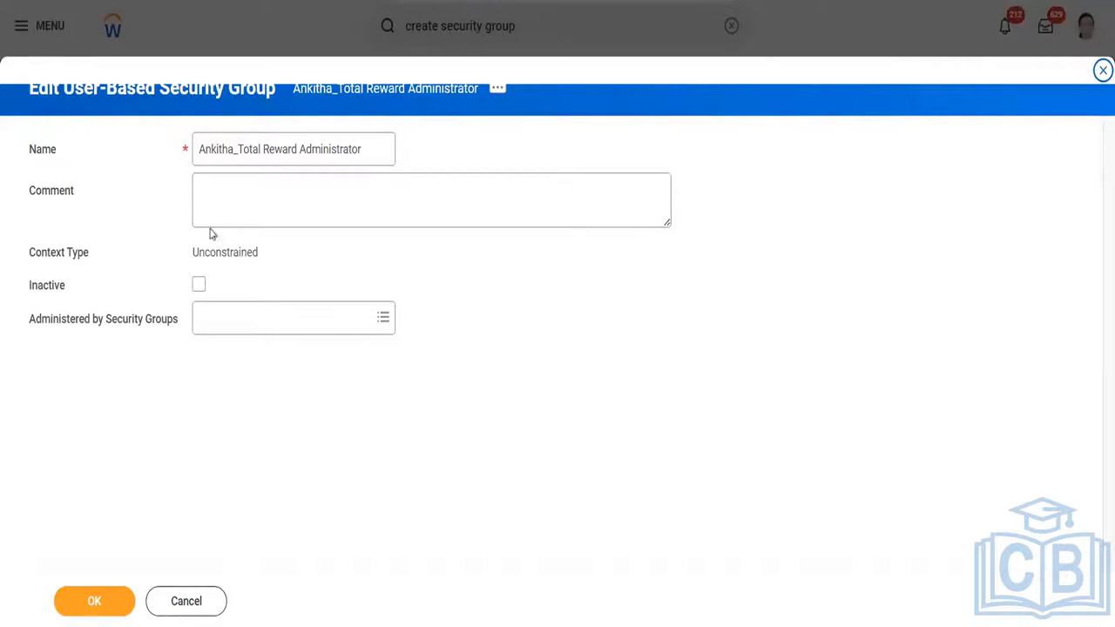
# Search the administering security groups for "security administrator" and assign Security Administrator to the new group.
pyautogui.click(244, 174)
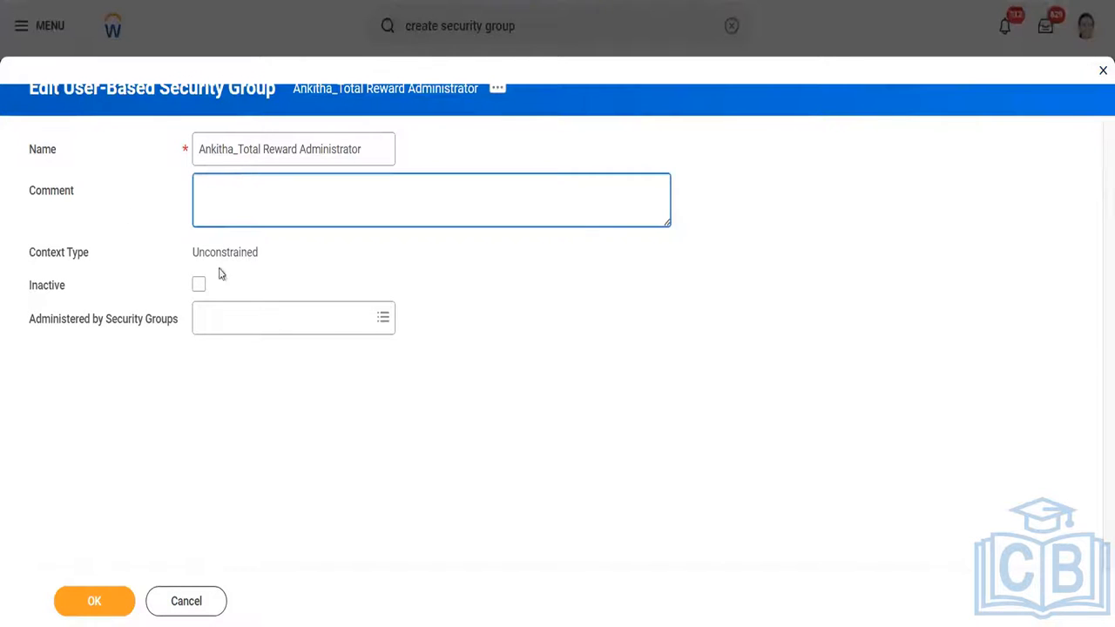
pyautogui.click(223, 321)
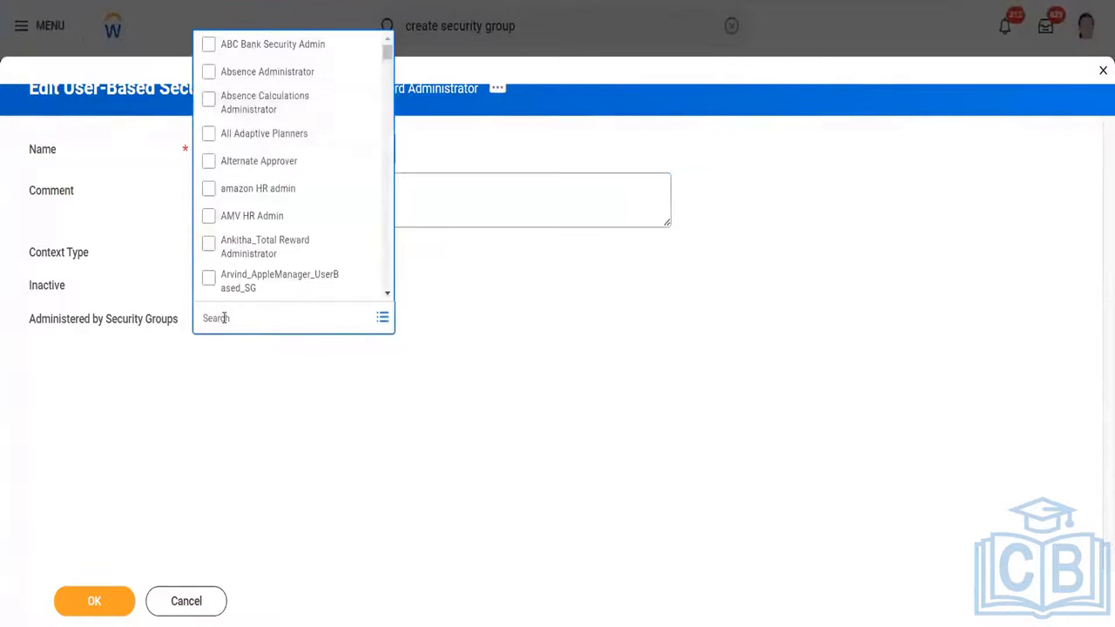
pyautogui.moveTo(387, 67); pyautogui.dragTo(387, 82)
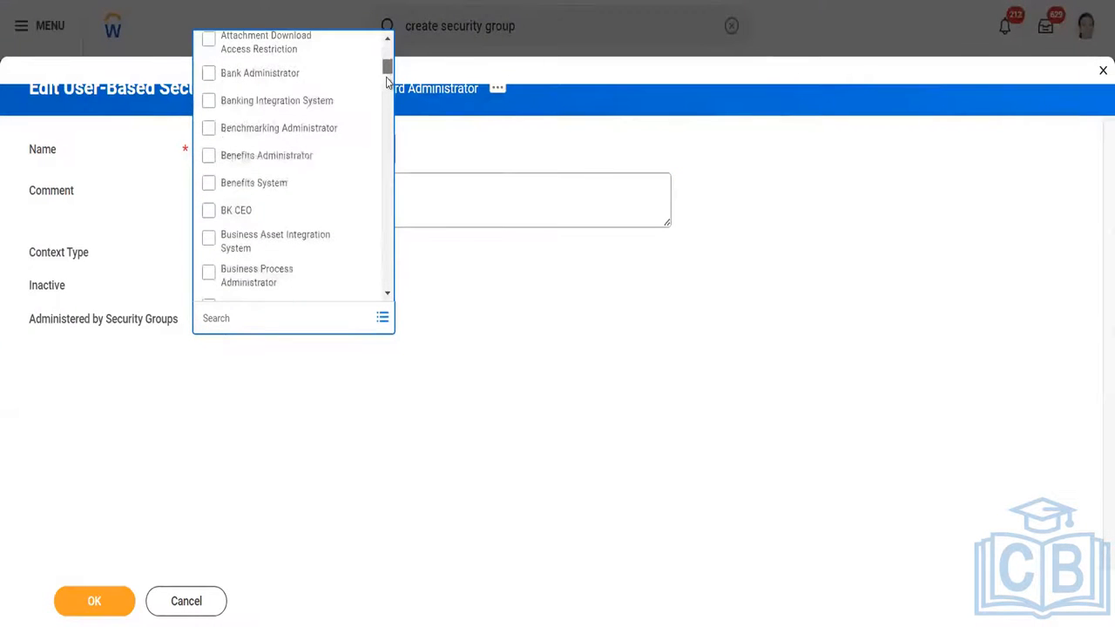
pyautogui.click(223, 316)
pyautogui.write('security administrator')
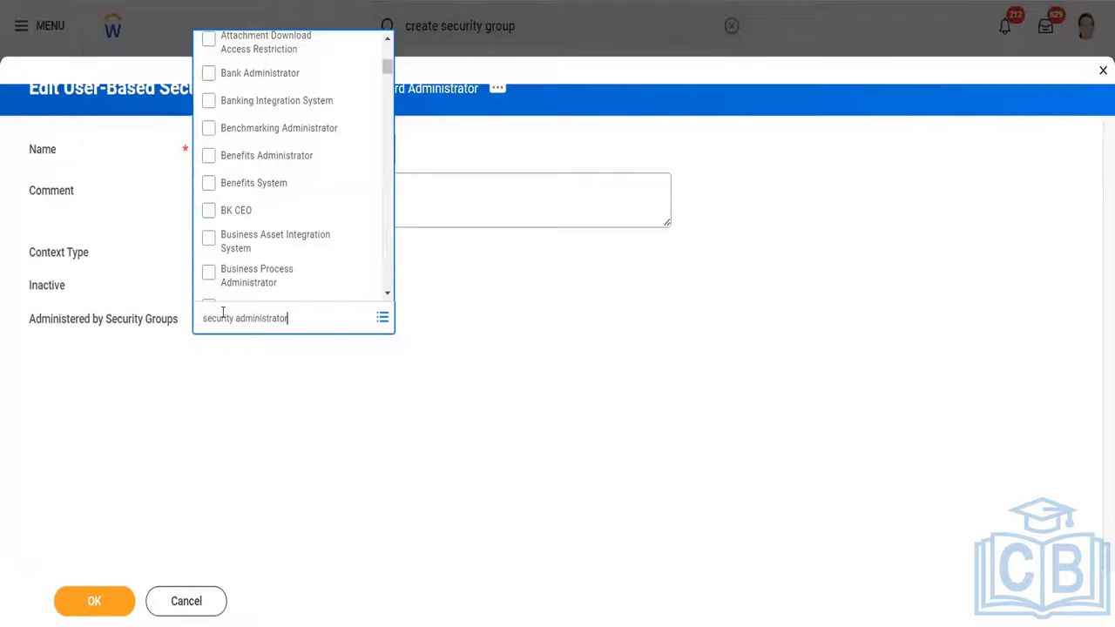
pyautogui.press('Return')
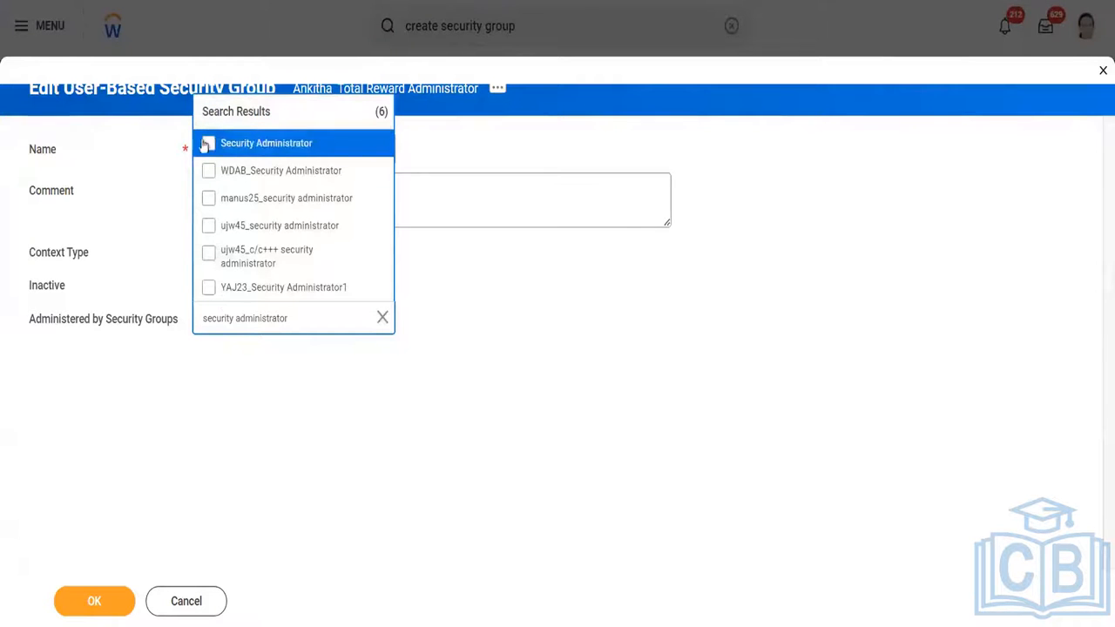
pyautogui.click(209, 142)
pyautogui.click(491, 308)
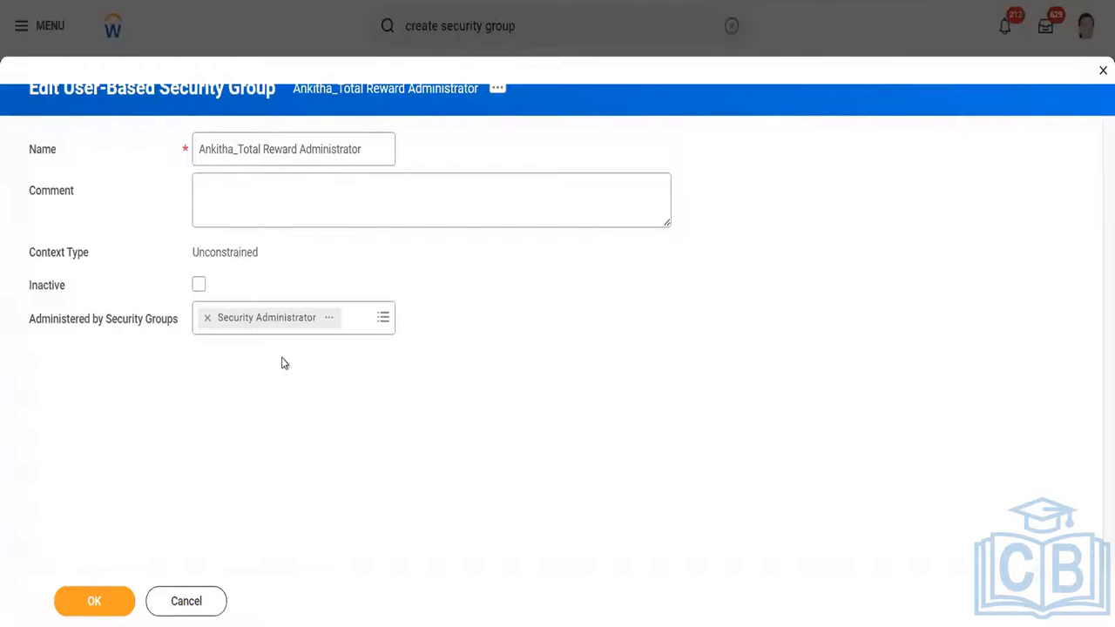
# Try replacing the administering group with a match for "employee", and remove the Employee Review System entry.
pyautogui.click(208, 317)
pyautogui.write('employee')
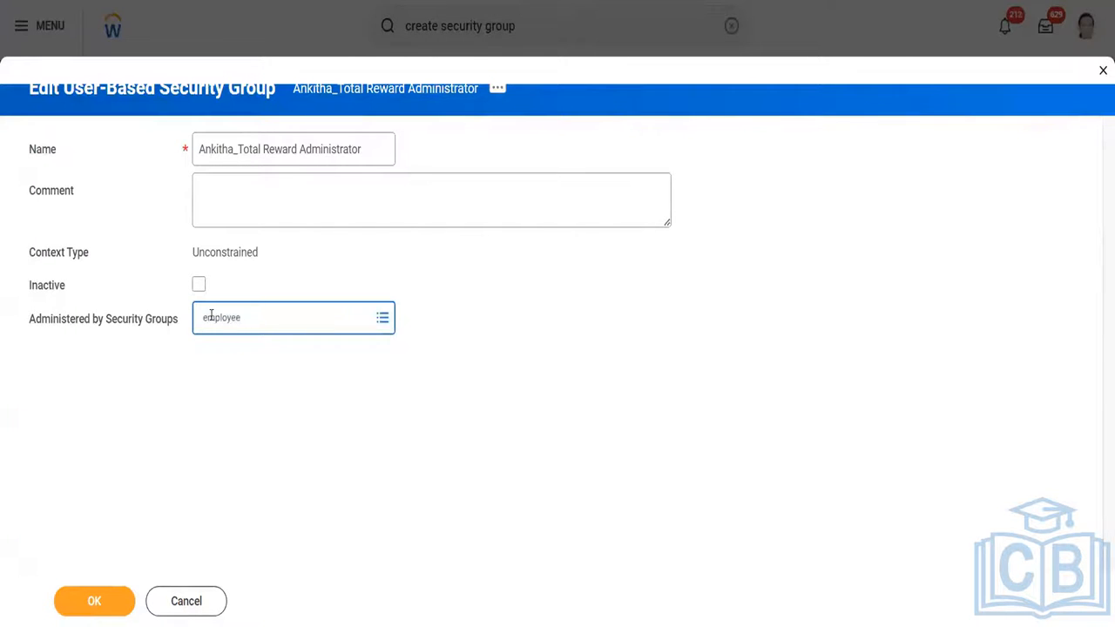
pyautogui.press('Return')
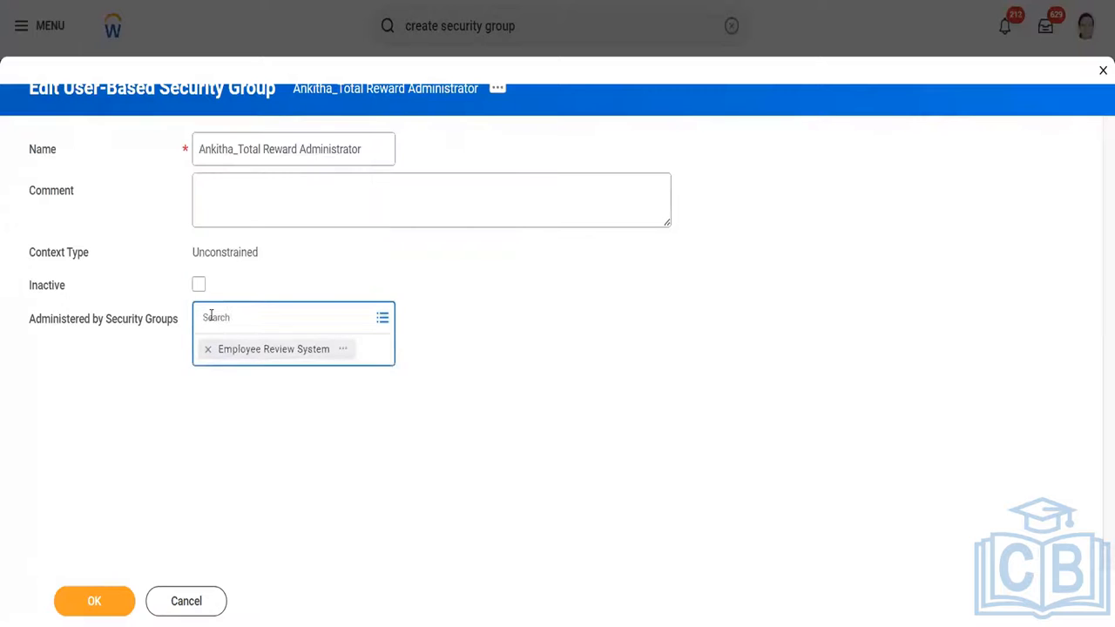
pyautogui.click(208, 348)
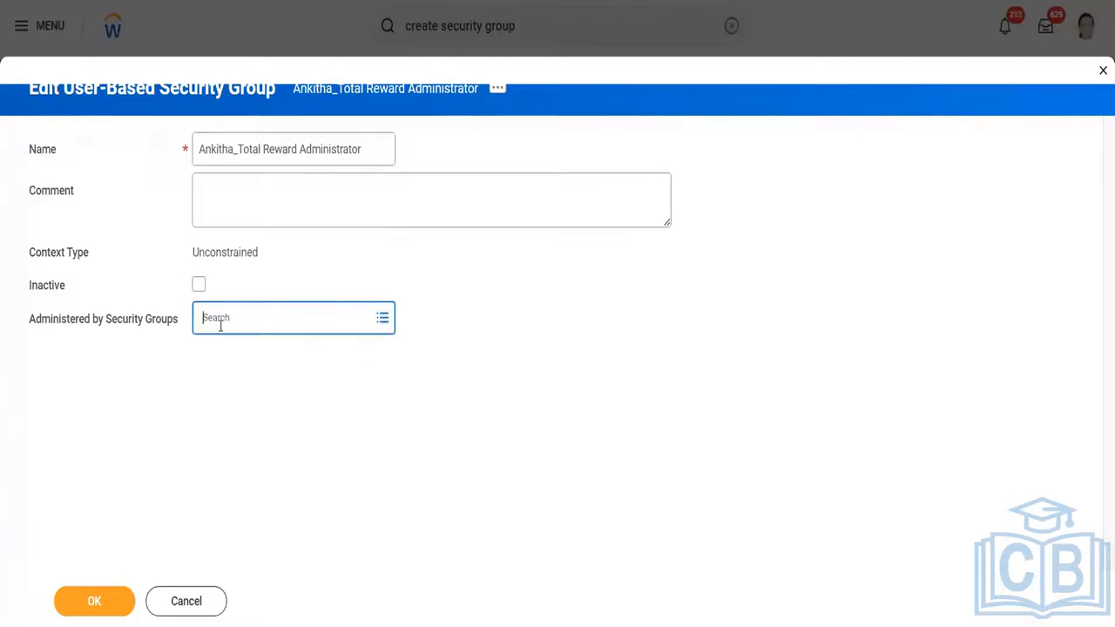
# Search the administering security groups for "hr partner" and clear the query.
pyautogui.write('security')
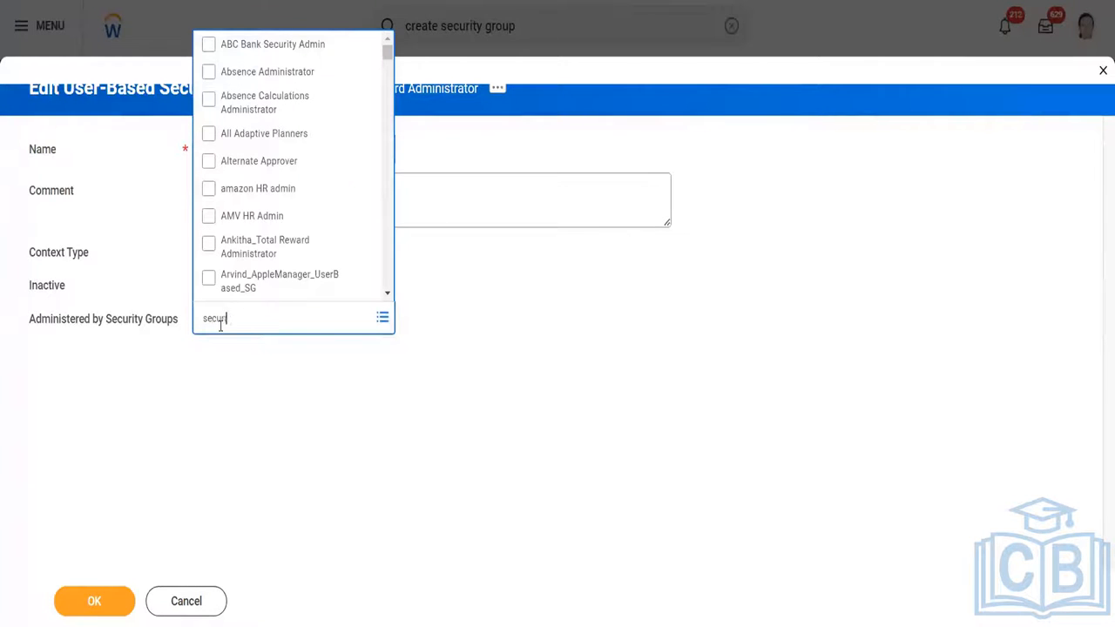
pyautogui.write(' adminst')
pyautogui.press('BackSpace')
pyautogui.press('BackSpace')
pyautogui.press('BackSpace')
pyautogui.press('BackSpace')
pyautogui.press('BackSpace')
pyautogui.press('BackSpace')
pyautogui.press('BackSpace')
pyautogui.press('BackSpace')
pyautogui.press('BackSpace')
pyautogui.press('BackSpace')
pyautogui.press('BackSpace')
pyautogui.press('BackSpace')
pyautogui.press('BackSpace')
pyautogui.press('BackSpace')
pyautogui.press('BackSpace')
pyautogui.write('hr partner')
pyautogui.press('Return')
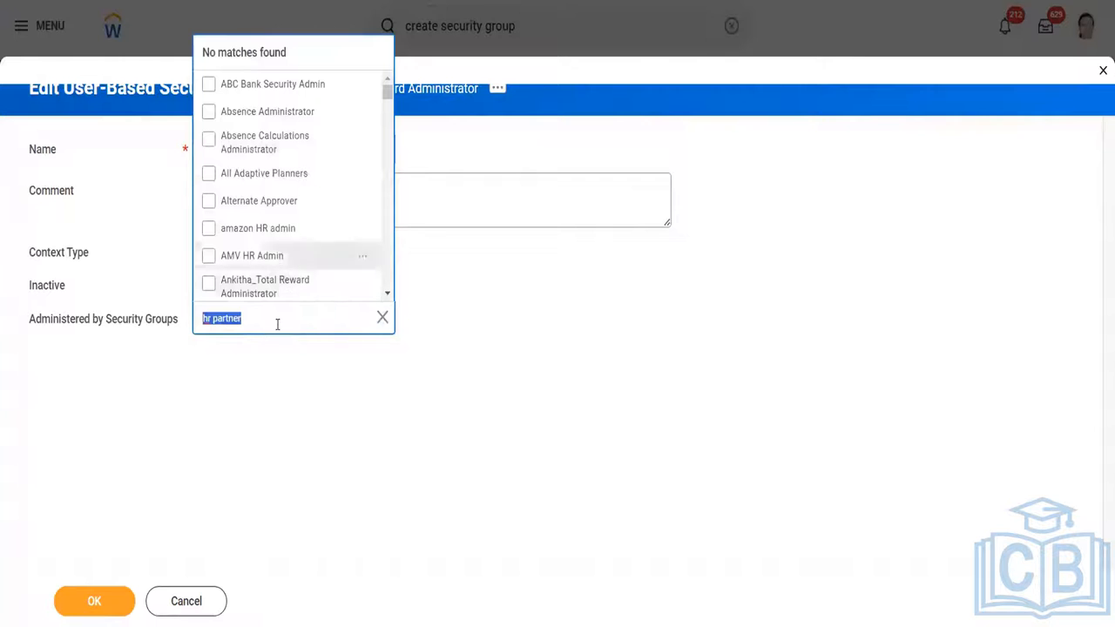
pyautogui.press('BackSpace')
pyautogui.write('HR')
pyautogui.press('BackSpace')
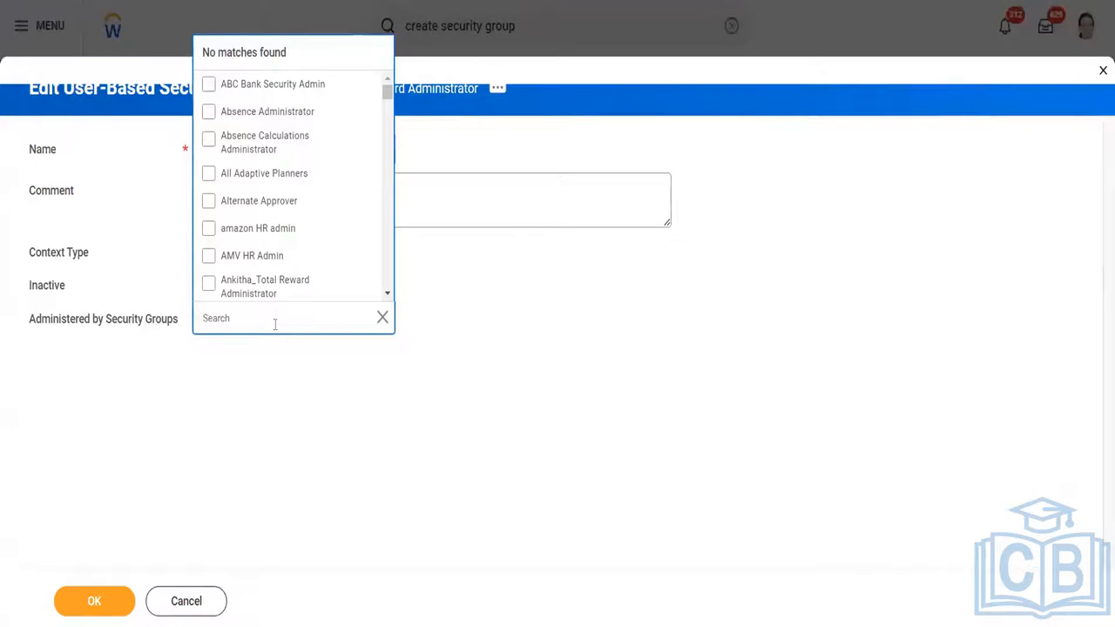
# Set Security Administrator as the administering security group and save the new user-based group.
pyautogui.write('security')
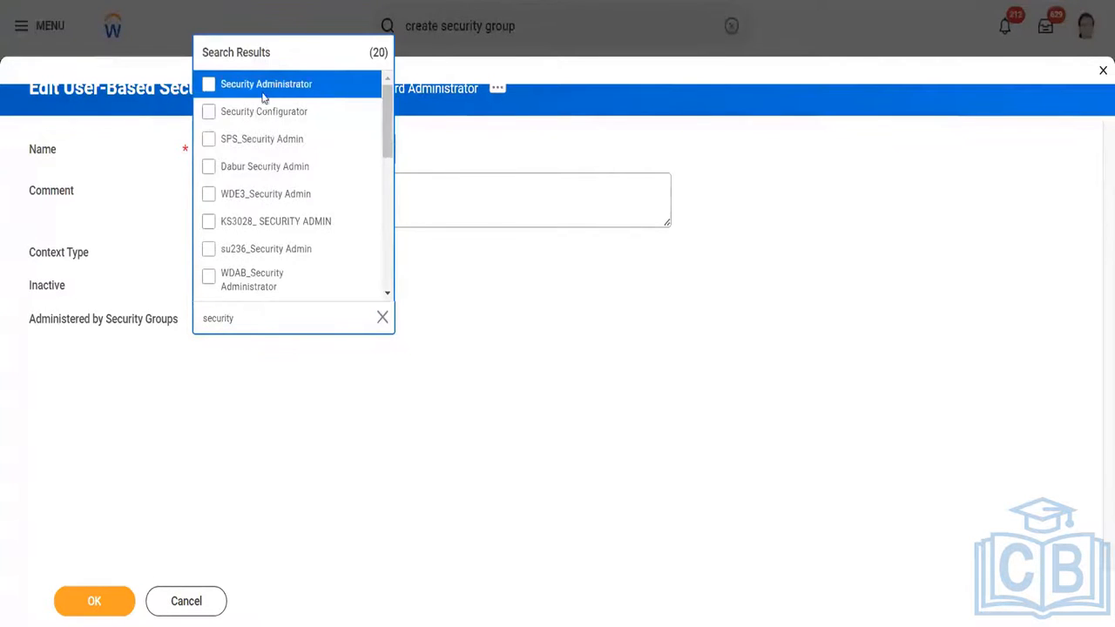
pyautogui.click(261, 87)
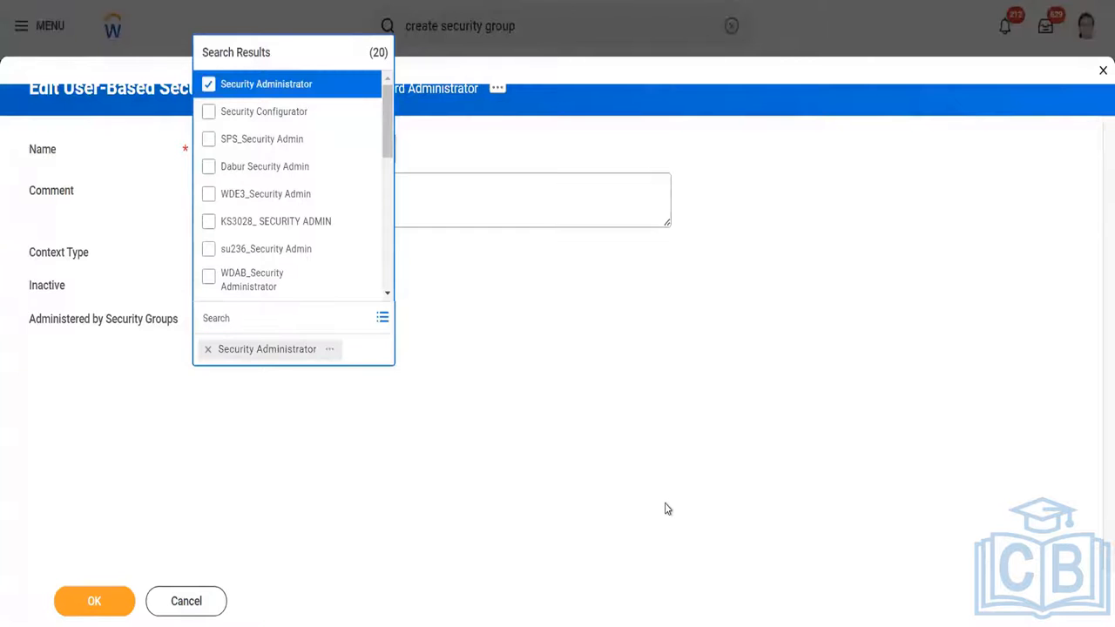
pyautogui.click(666, 508)
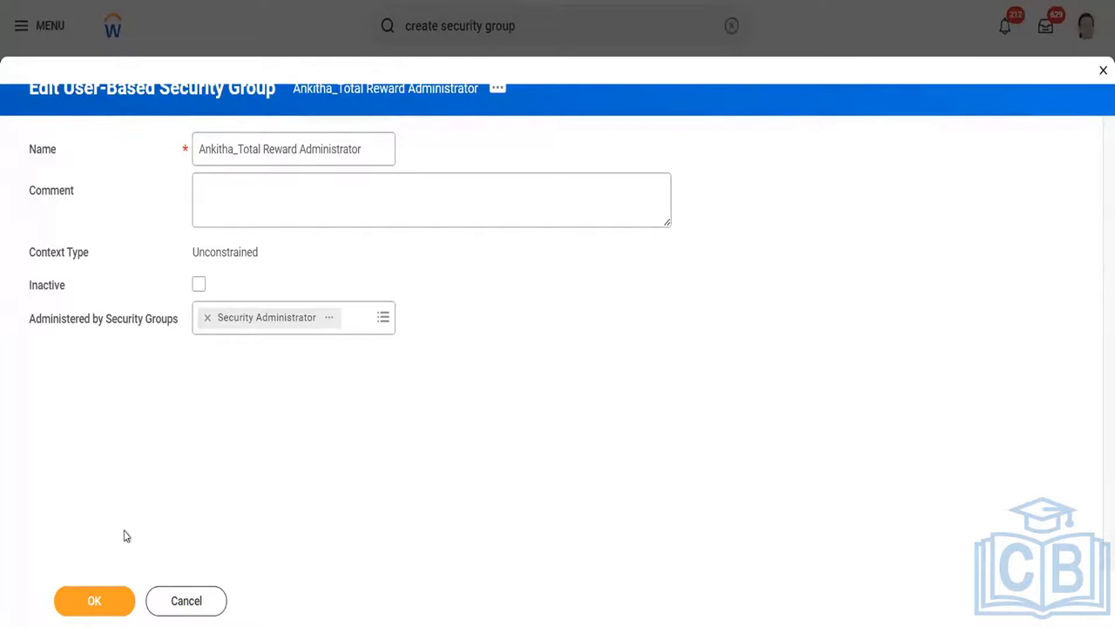
pyautogui.click(92, 603)
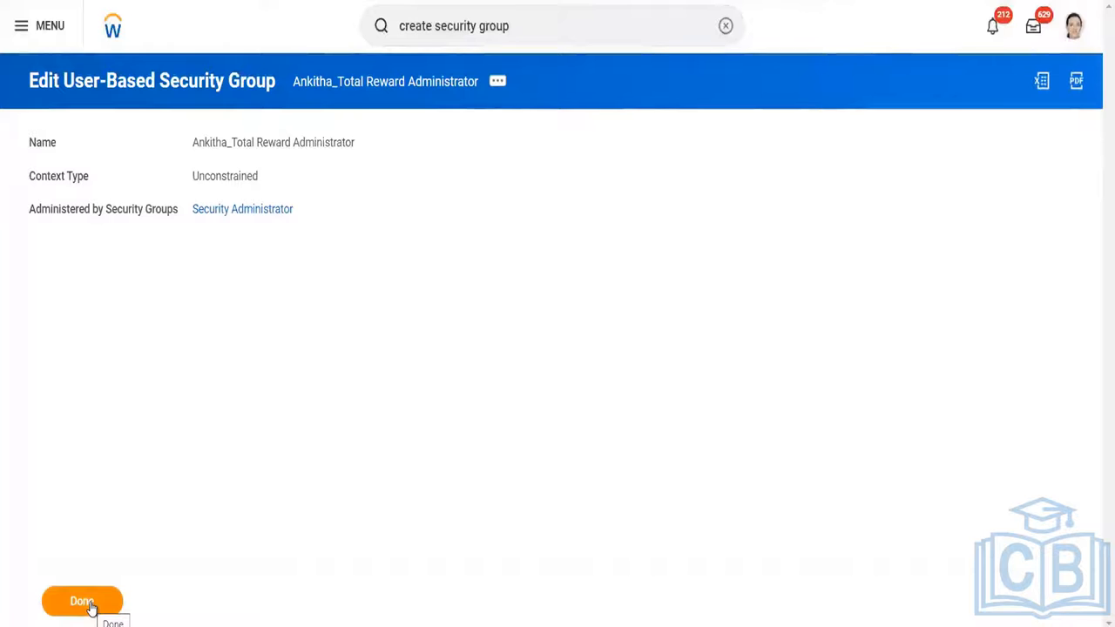
pyautogui.click(89, 610)
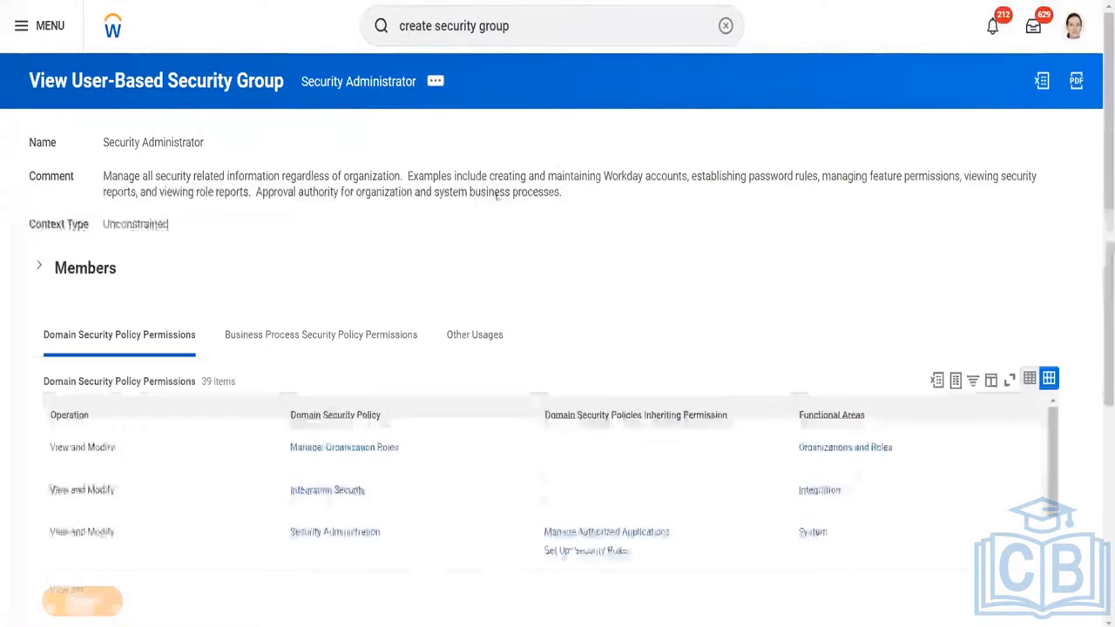
# Search Workday for "assign user base security group" to find the membership assignment task.
pyautogui.click(545, 26)
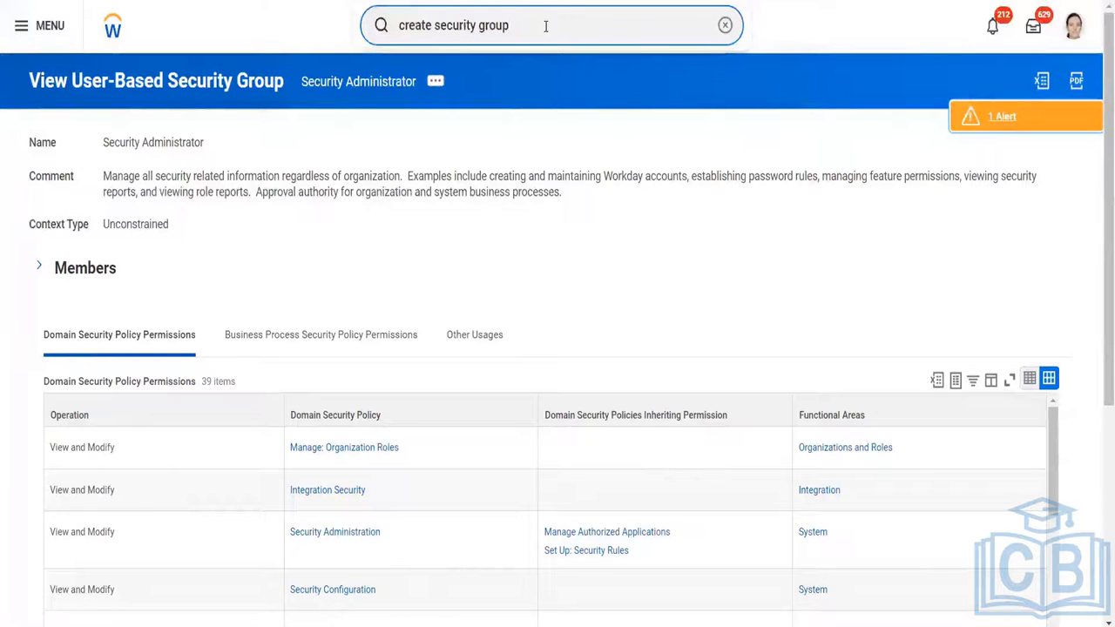
pyautogui.hotkey('ctrl', 'a')
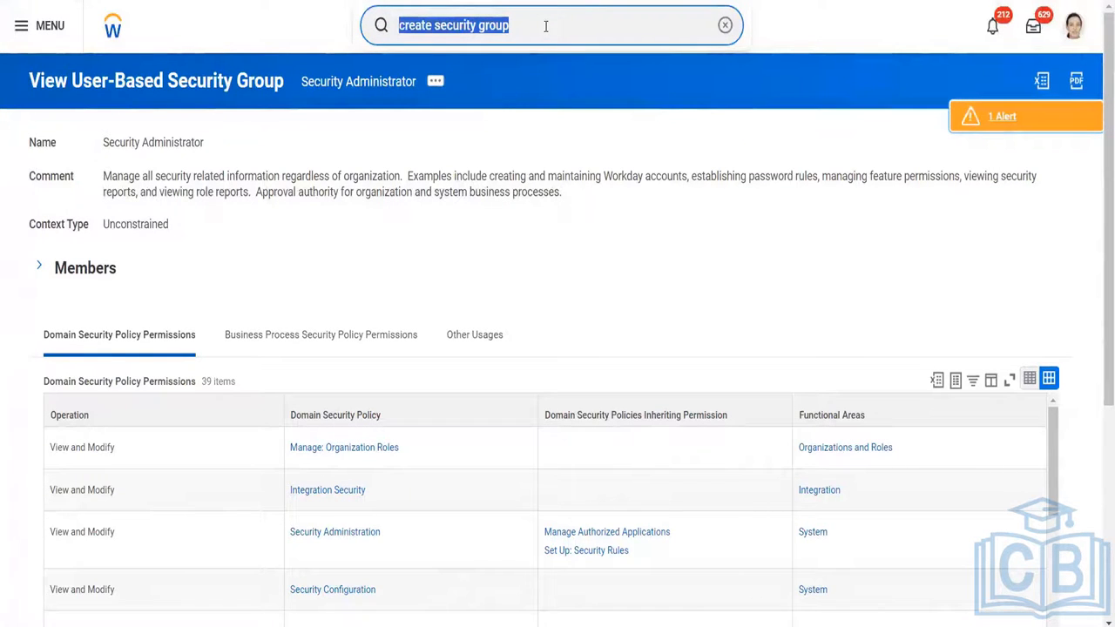
pyautogui.write('a')
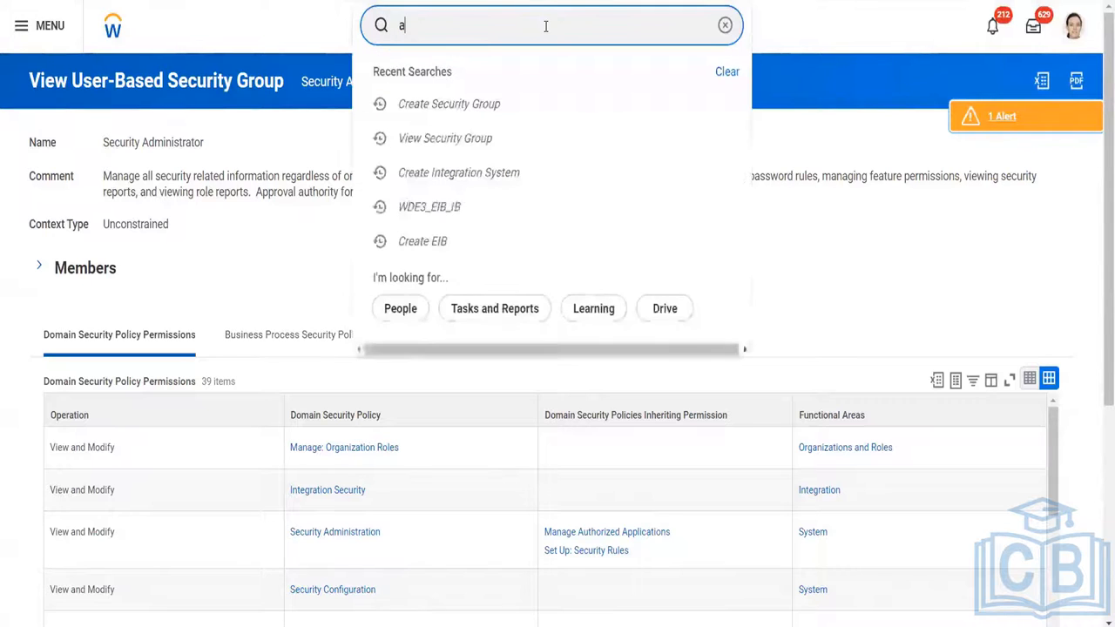
pyautogui.write('ssign')
pyautogui.press('BackSpace')
pyautogui.press('BackSpace')
pyautogui.press('BackSpace')
pyautogui.press('BackSpace')
pyautogui.press('BackSpace')
pyautogui.press('BackSpace')
pyautogui.press('BackSpace')
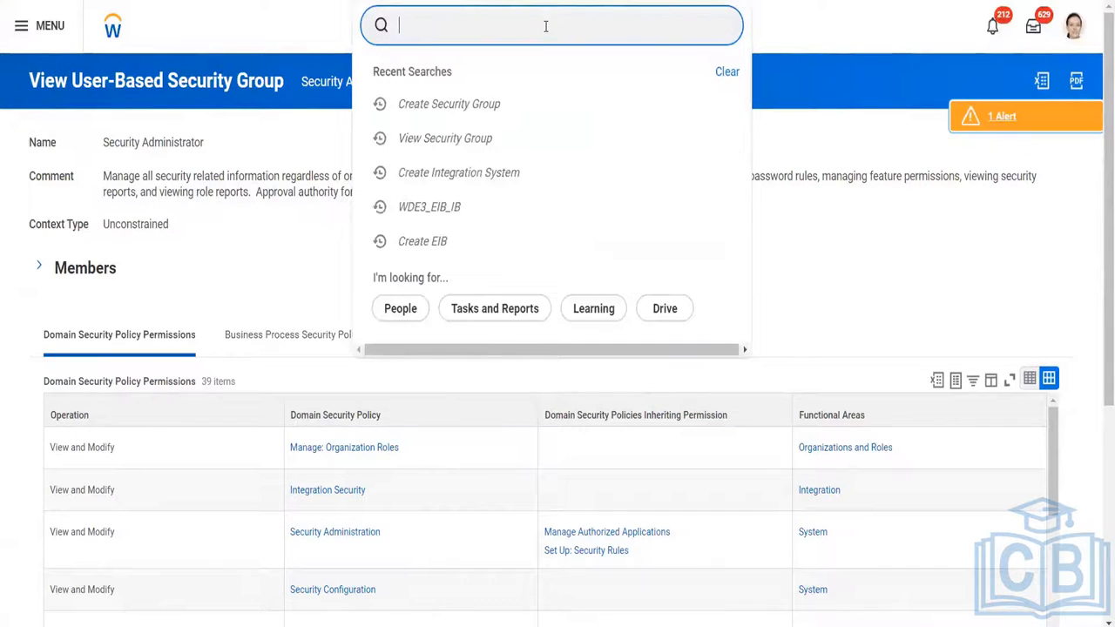
pyautogui.write('ass')
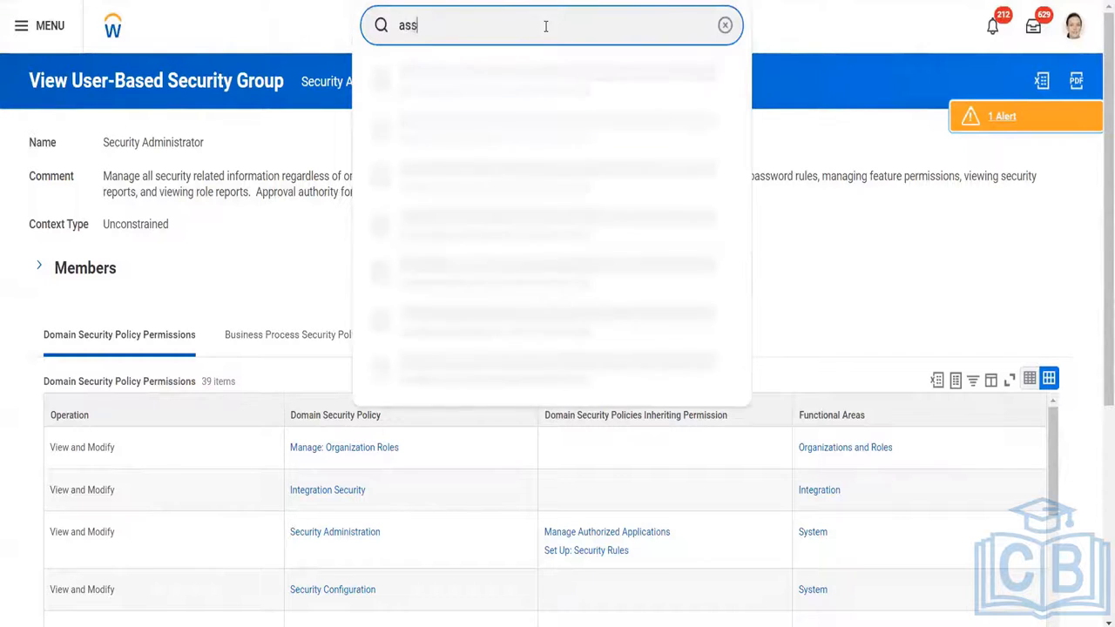
pyautogui.write('ign user base security group')
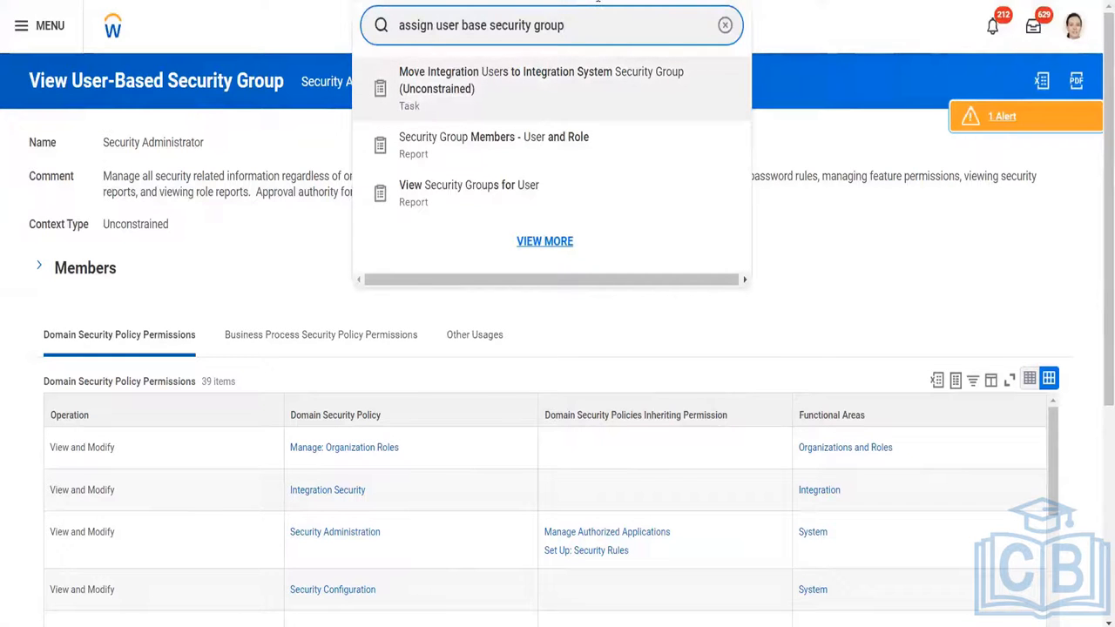
# Revise the task search to "assign user based security person".
pyautogui.press('BackSpace')
pyautogui.press('BackSpace')
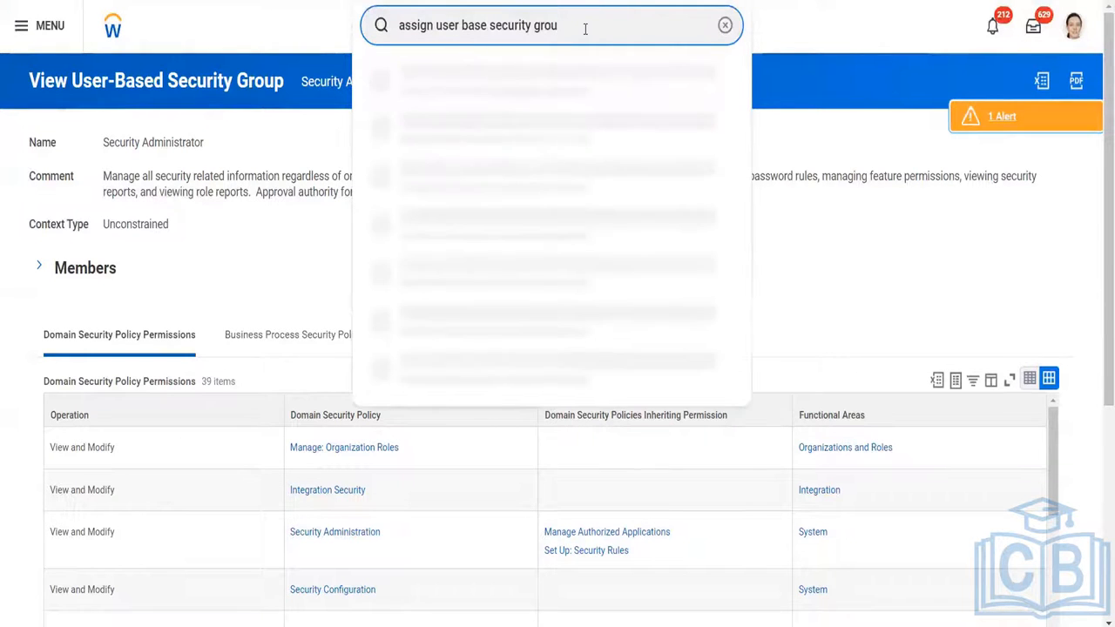
pyautogui.press('BackSpace')
pyautogui.press('BackSpace')
pyautogui.press('BackSpace')
pyautogui.press('BackSpace')
pyautogui.press('BackSpace')
pyautogui.press('BackSpace')
pyautogui.press('BackSpace')
pyautogui.press('BackSpace')
pyautogui.press('BackSpace')
pyautogui.press('BackSpace')
pyautogui.press('BackSpace')
pyautogui.press('BackSpace')
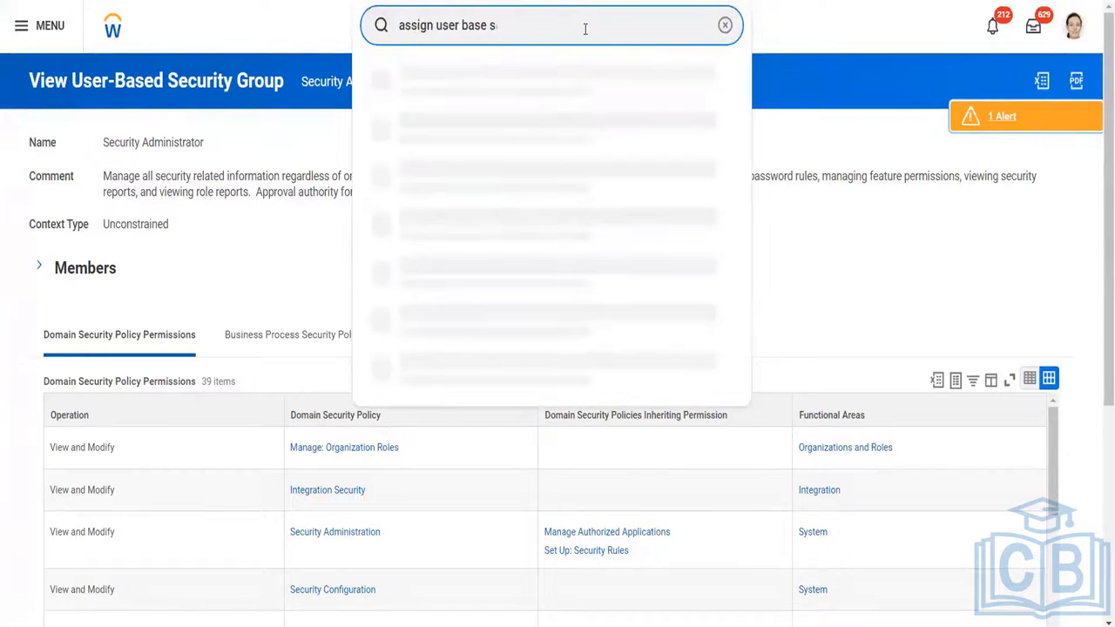
pyautogui.write('d')
pyautogui.press('BackSpace')
pyautogui.press('BackSpace')
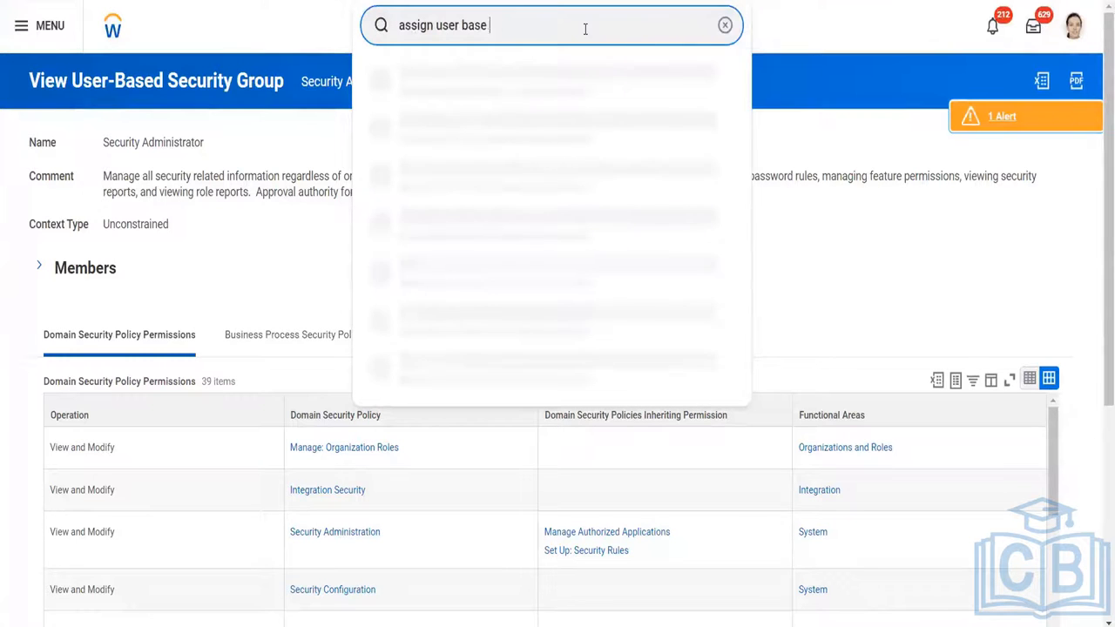
pyautogui.write('d ')
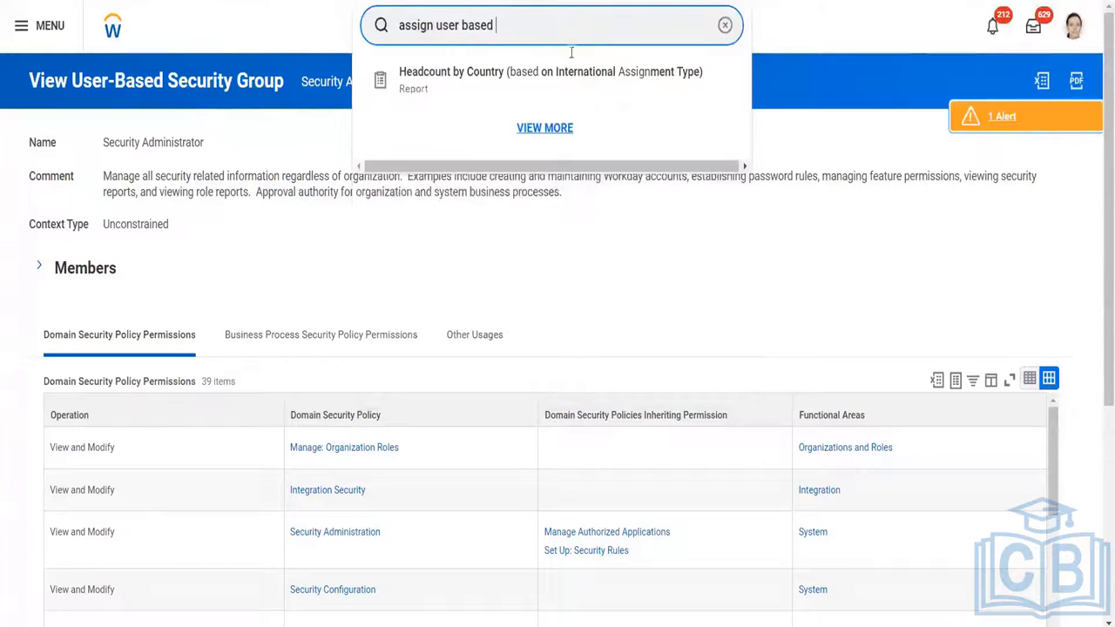
pyautogui.write('s')
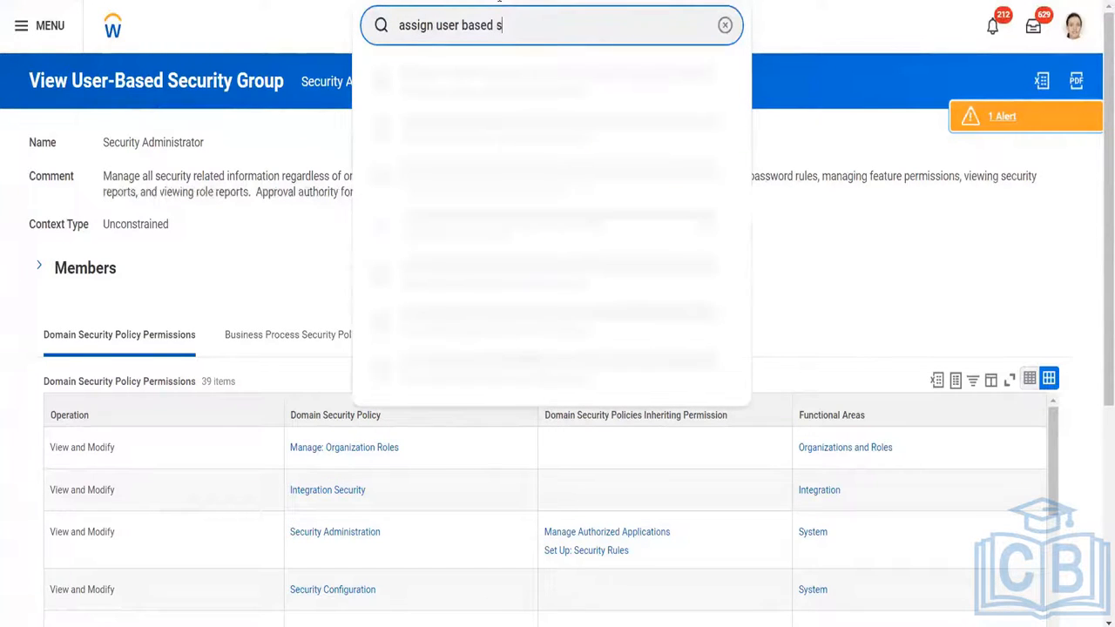
pyautogui.write('ecurrity person')
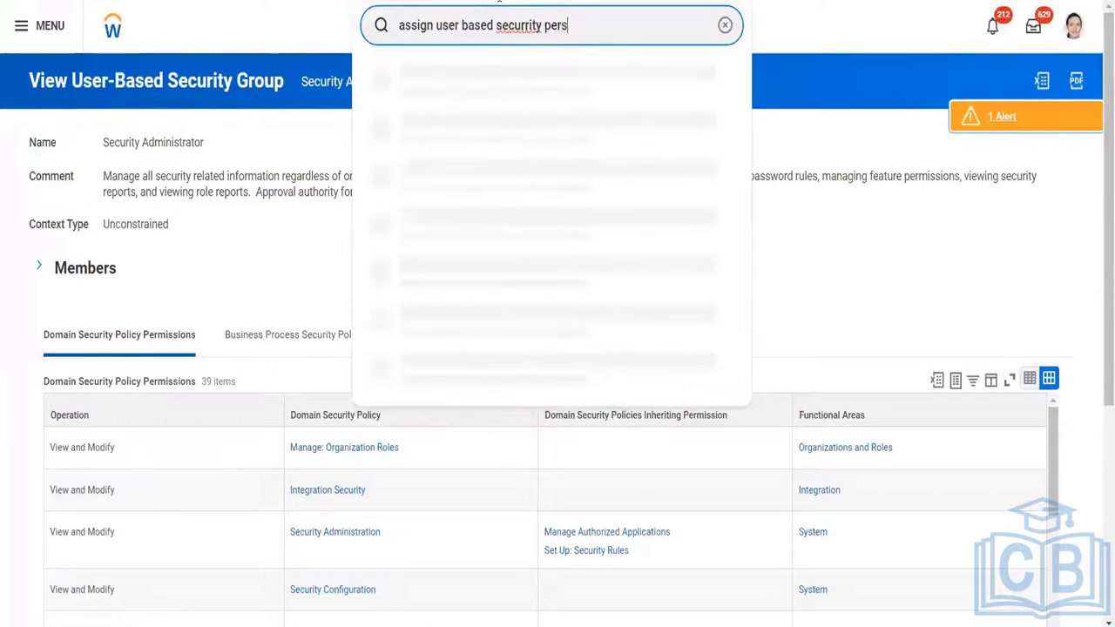
pyautogui.press('BackSpace')
pyautogui.press('BackSpace')
pyautogui.press('BackSpace')
pyautogui.press('BackSpace')
pyautogui.press('BackSpace')
pyautogui.press('BackSpace')
pyautogui.press('BackSpace')
pyautogui.press('BackSpace')
pyautogui.press('BackSpace')
pyautogui.press('BackSpace')
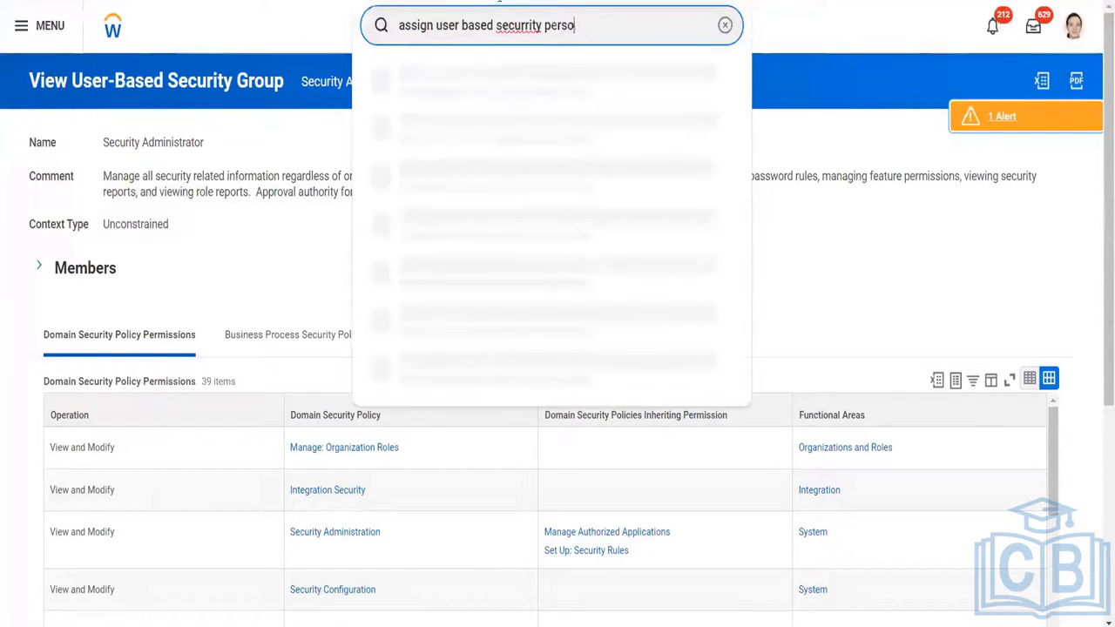
pyautogui.press('BackSpace')
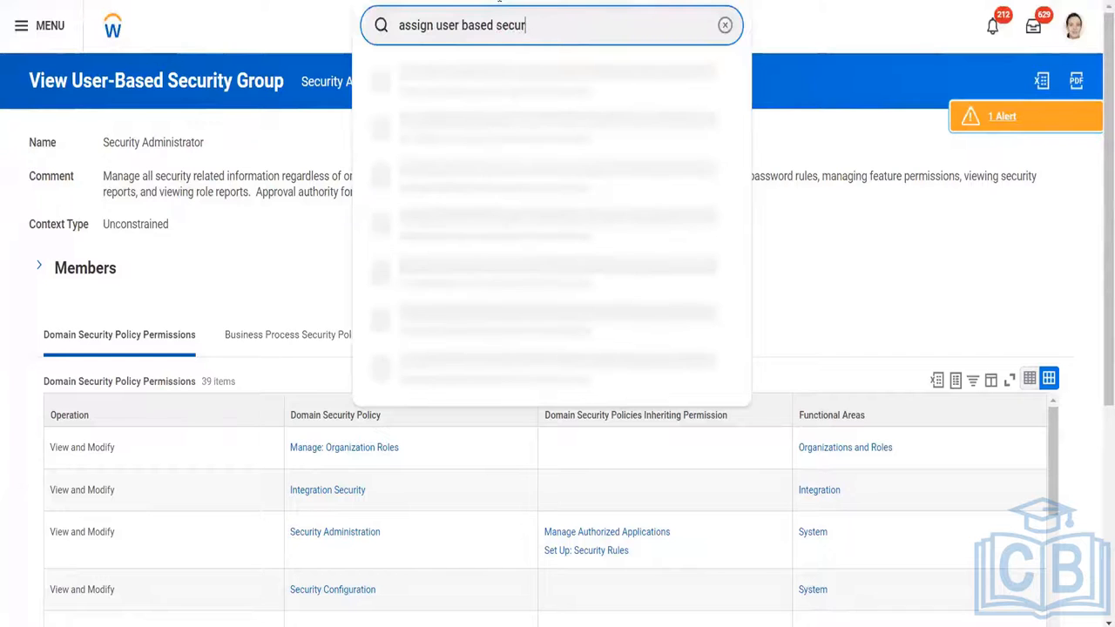
pyautogui.write('ity person')
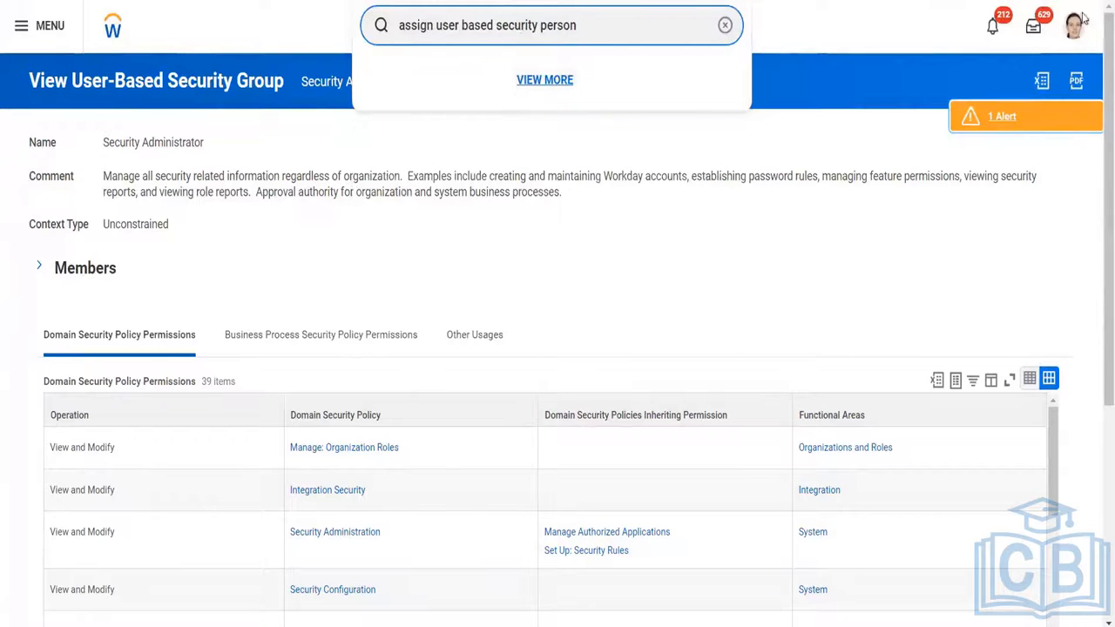
# Clear the task search and return to the home page.
pyautogui.click(1074, 38)
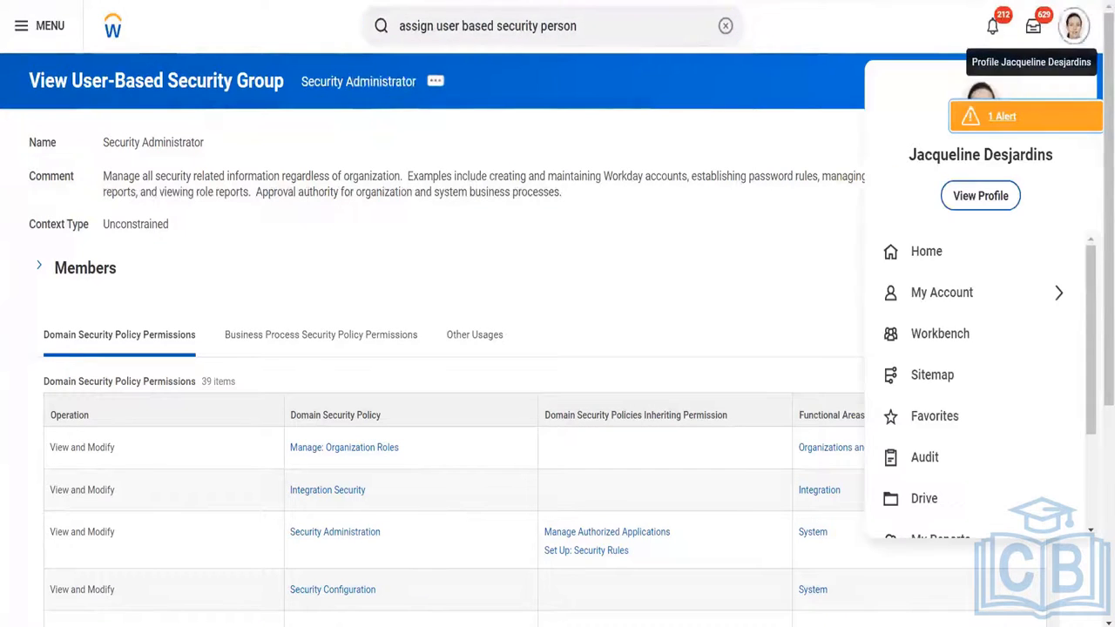
pyautogui.click(607, 25)
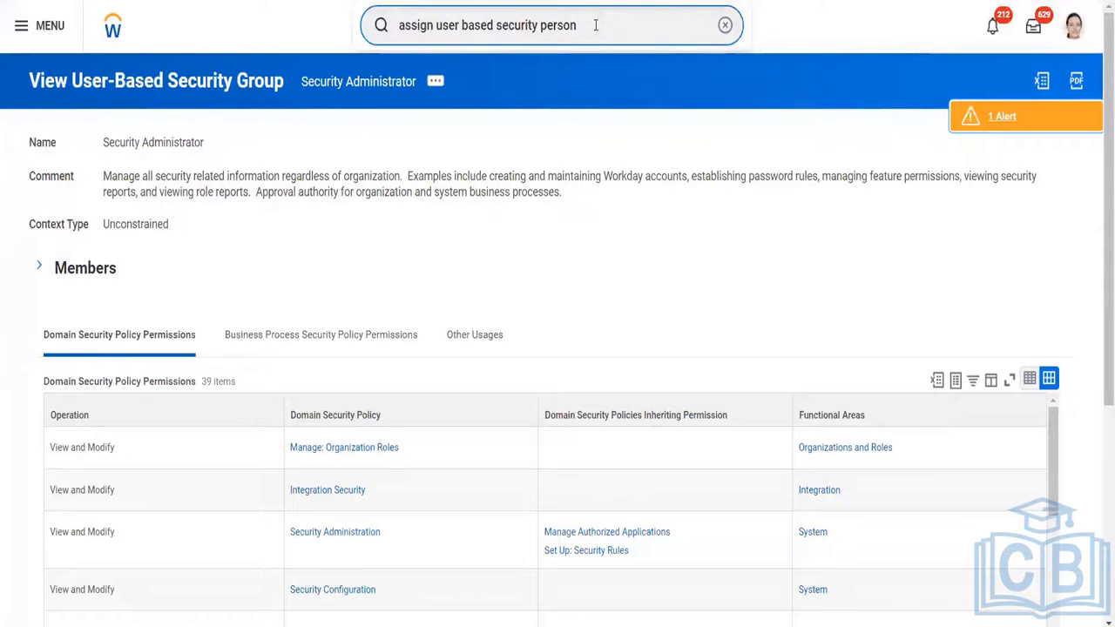
pyautogui.hotkey('ctrl', 'a')
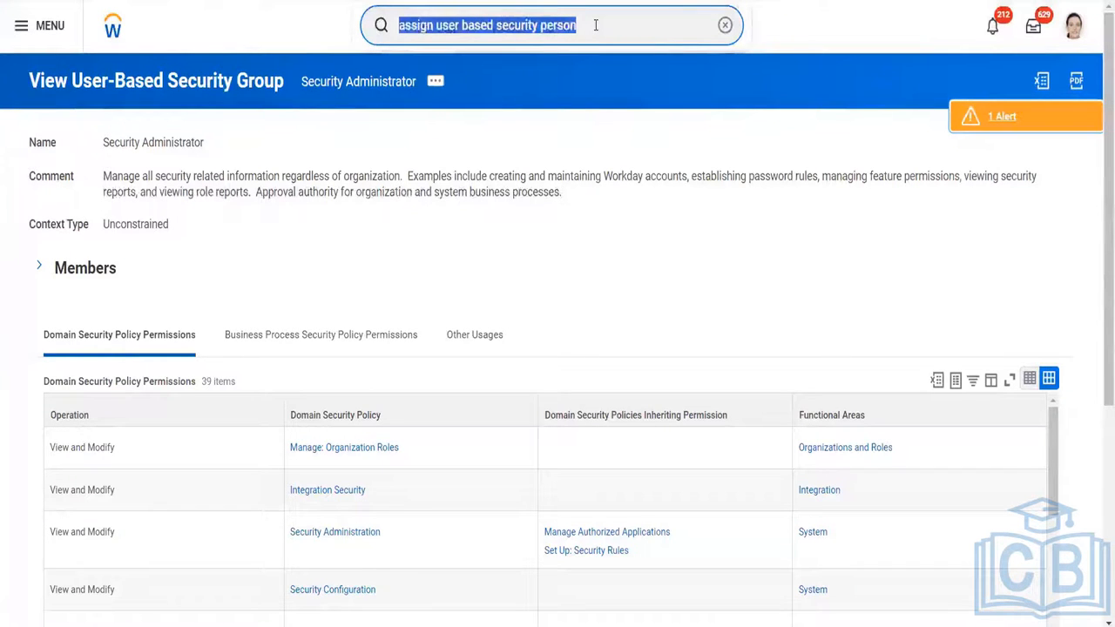
pyautogui.press('BackSpace')
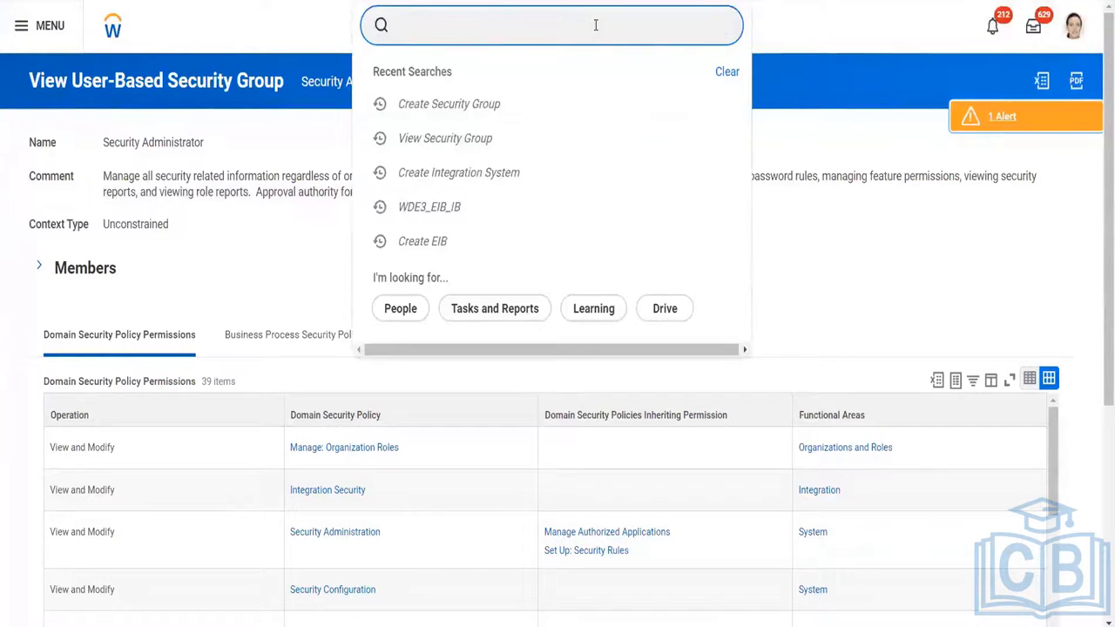
pyautogui.click(265, 19)
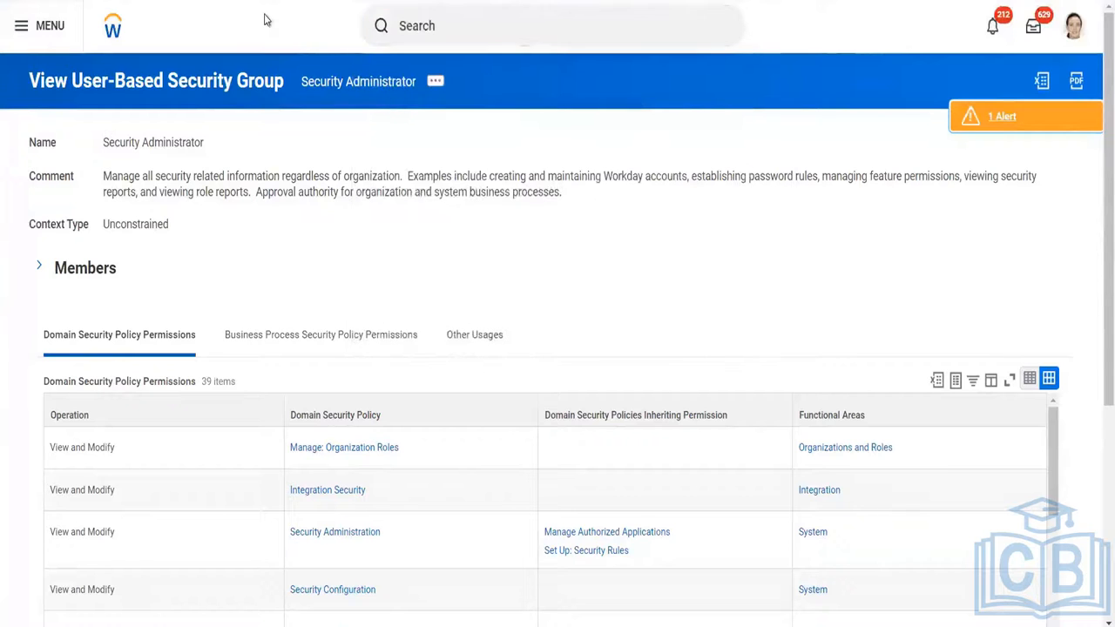
pyautogui.click(114, 27)
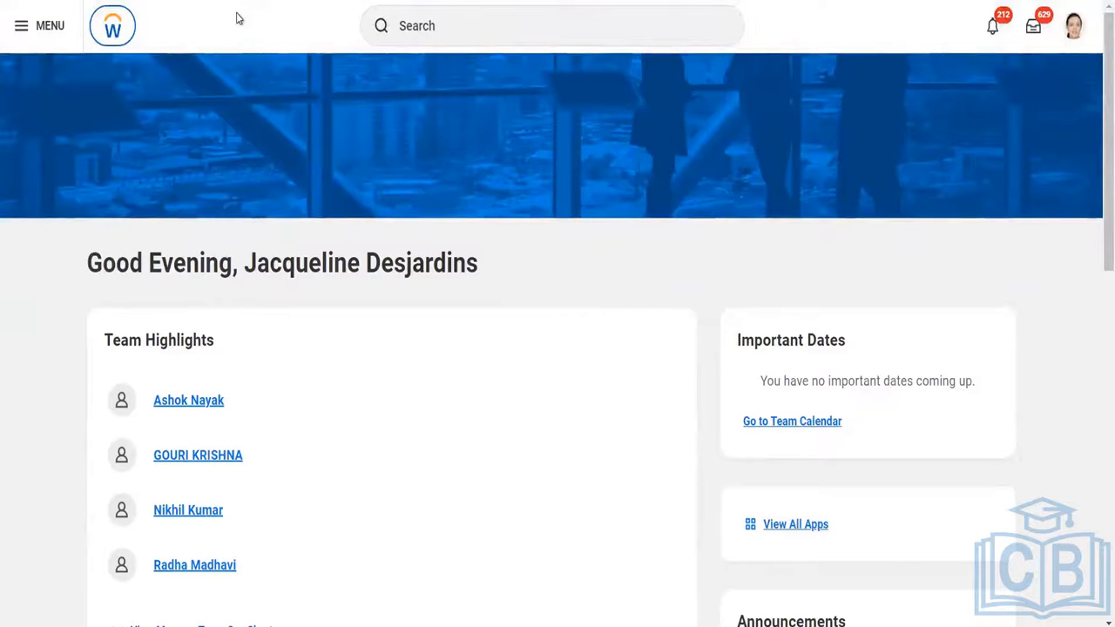
pyautogui.click(438, 41)
pyautogui.write('view')
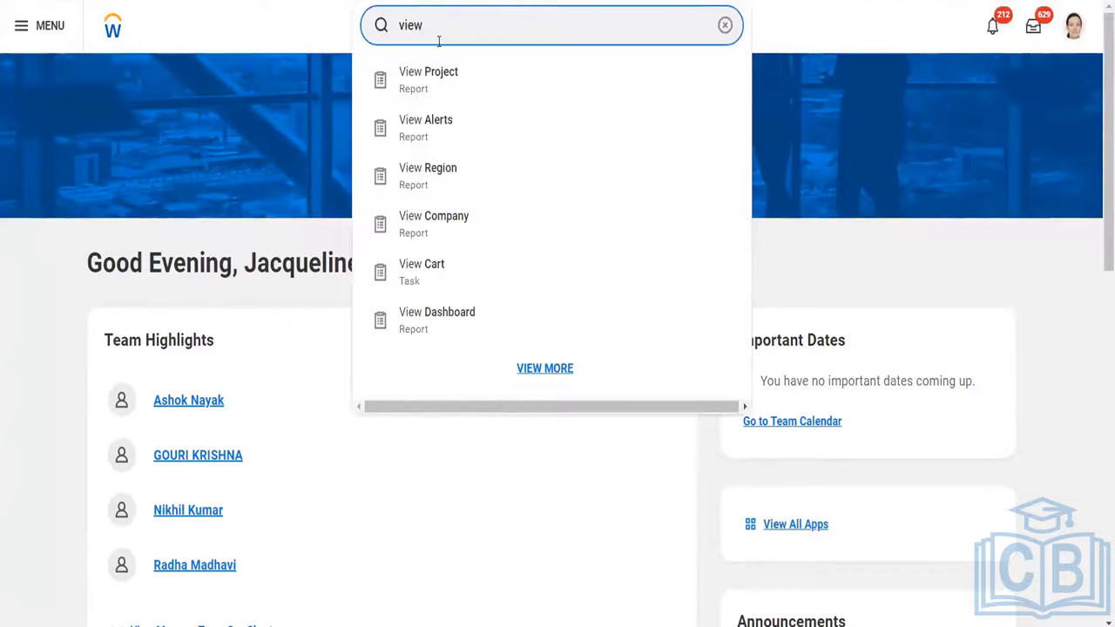
pyautogui.press('BackSpace')
pyautogui.press('BackSpace')
pyautogui.press('BackSpace')
pyautogui.press('BackSpace')
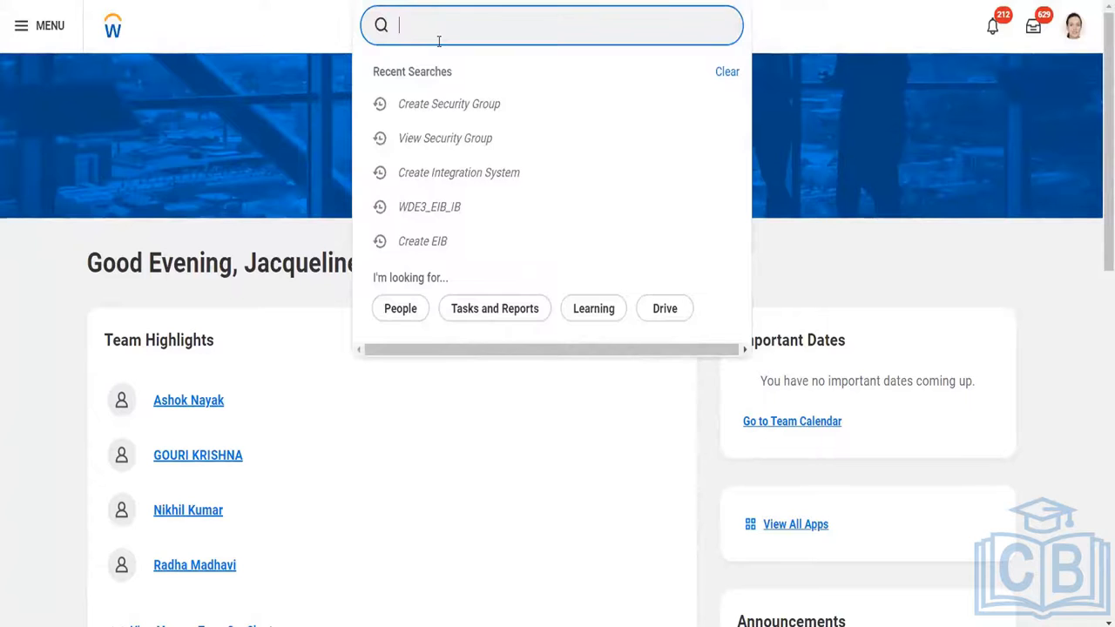
pyautogui.write('view')
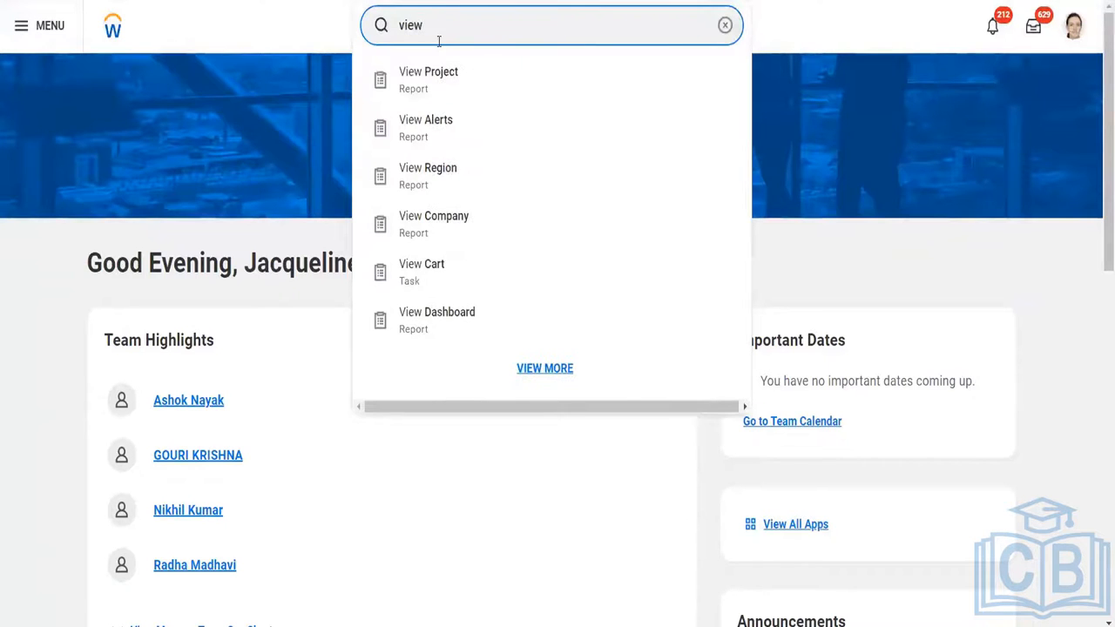
pyautogui.press('BackSpace')
pyautogui.press('BackSpace')
pyautogui.press('BackSpace')
pyautogui.press('BackSpace')
pyautogui.press('BackSpace')
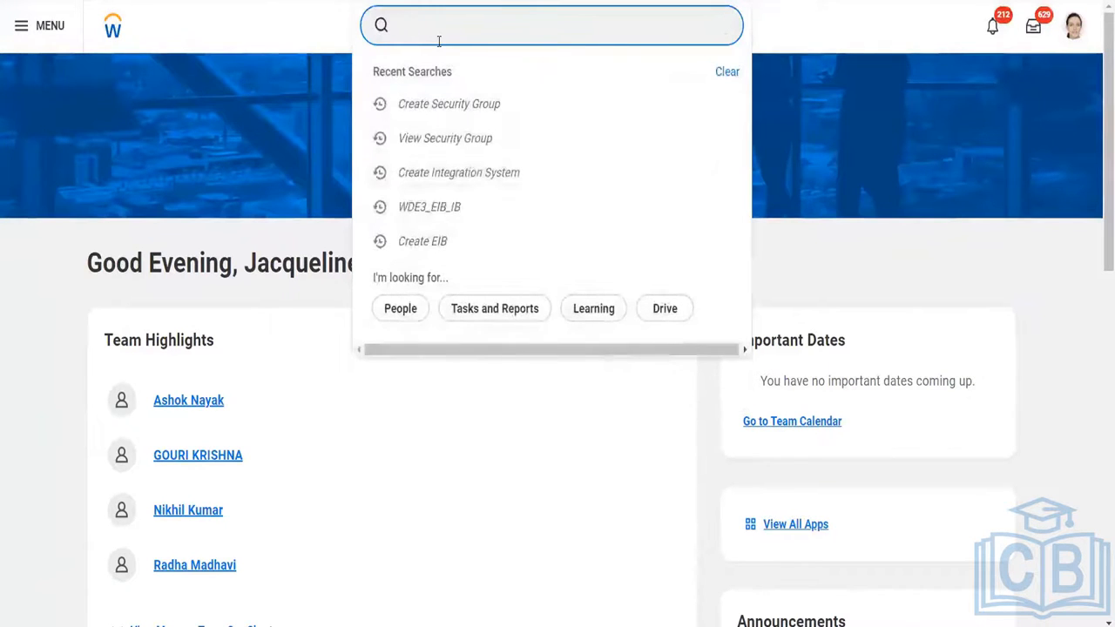
# Search for "view security for securable items" and open the View Security for Securable Item report.
pyautogui.write('view s')
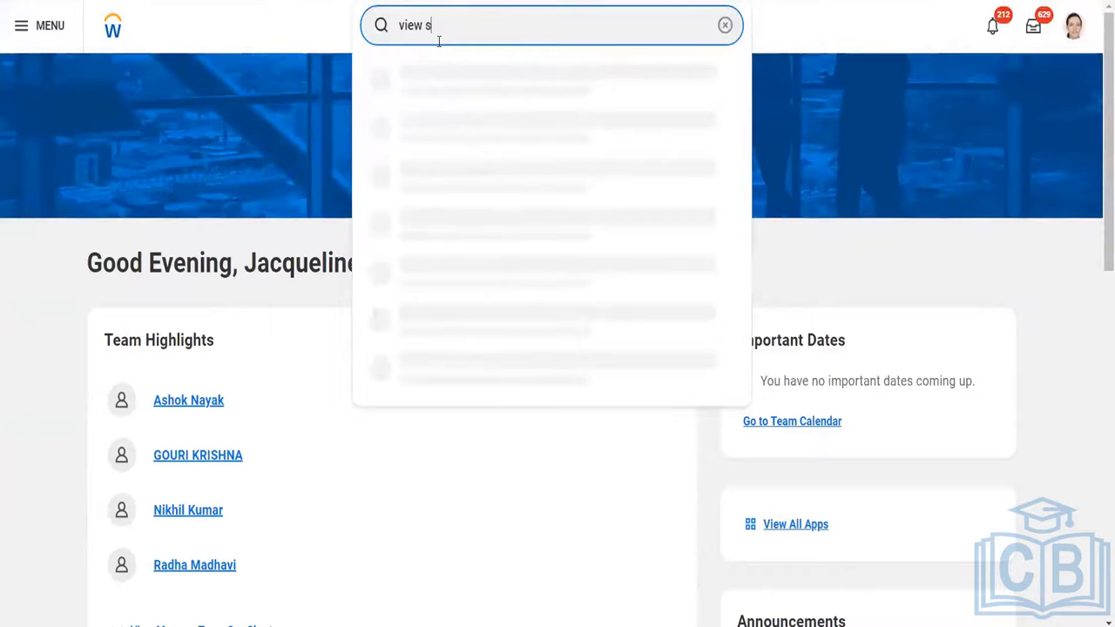
pyautogui.write('ecurity for')
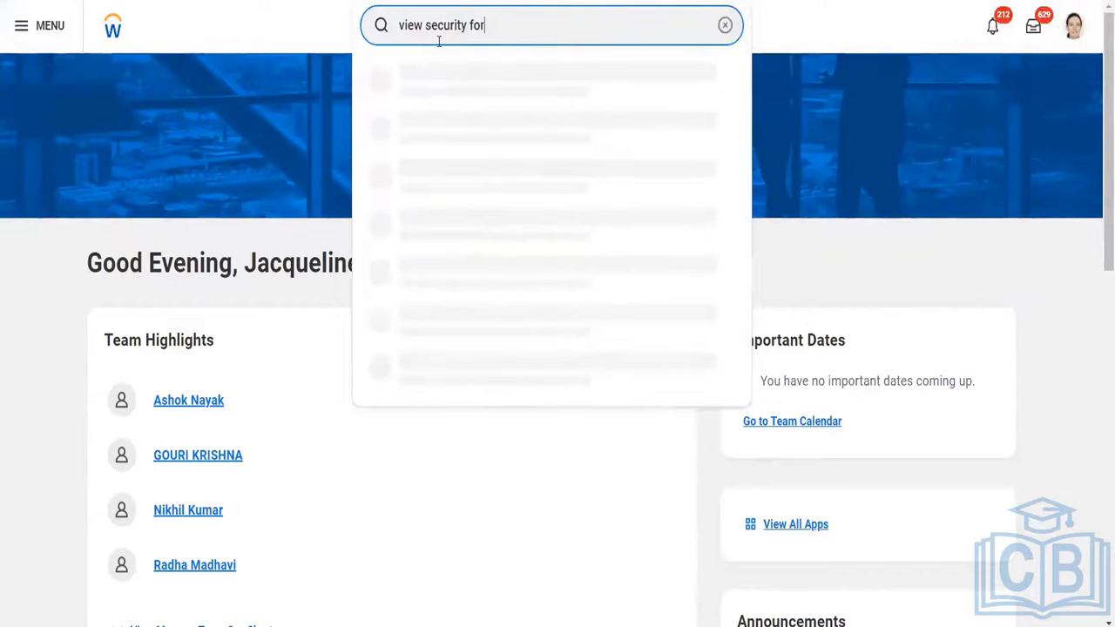
pyautogui.write(' securable items')
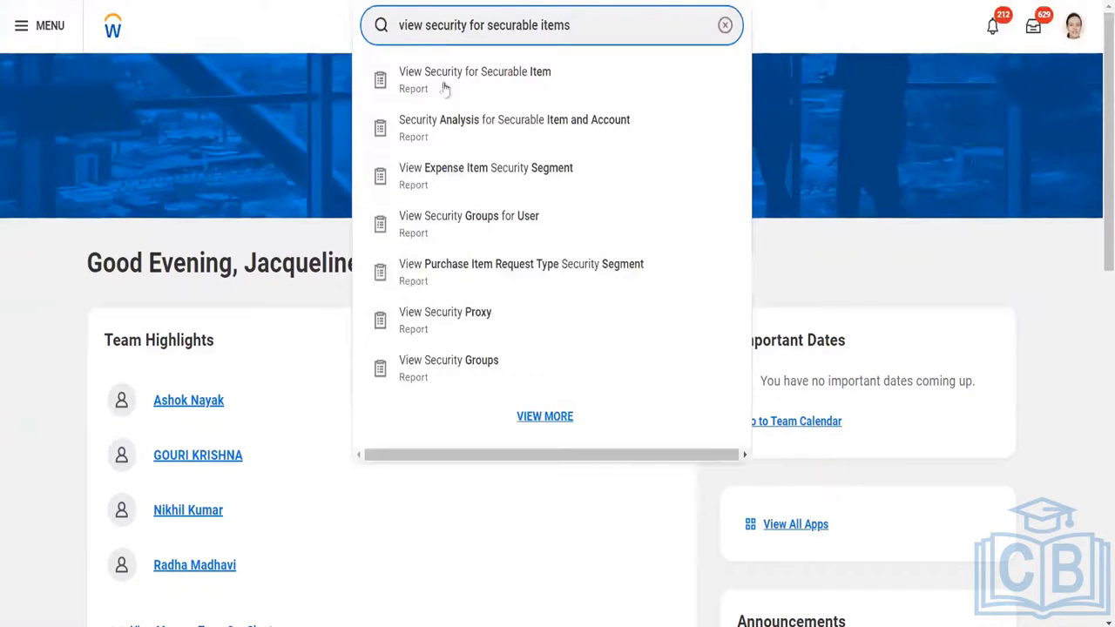
pyautogui.click(444, 99)
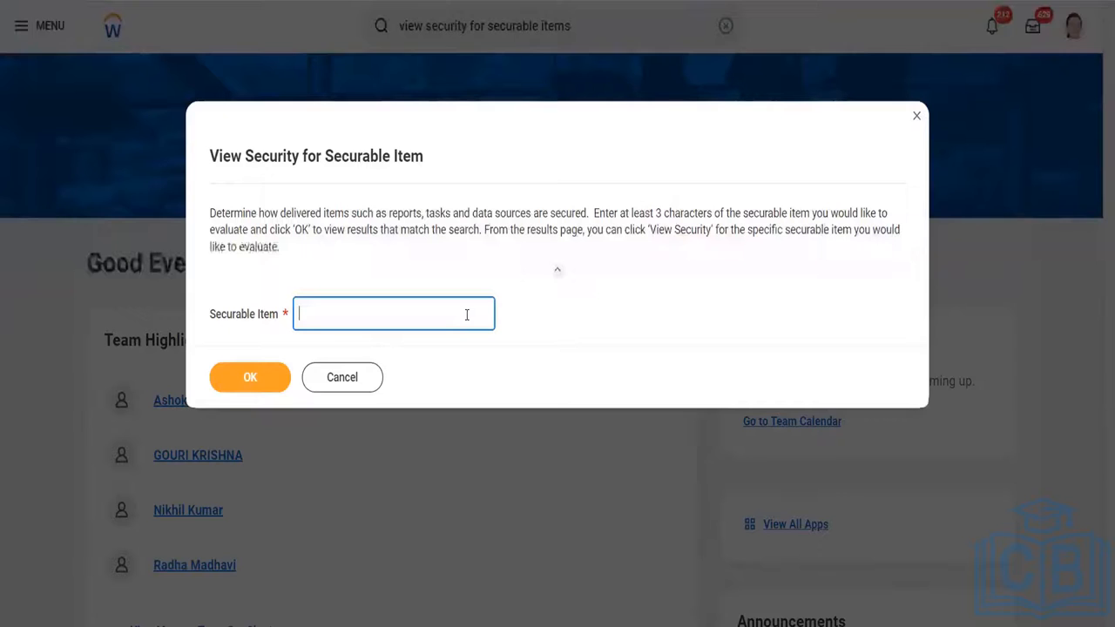
# Enter Total Reward as the securable item and discard the report request.
pyautogui.write('Tota')
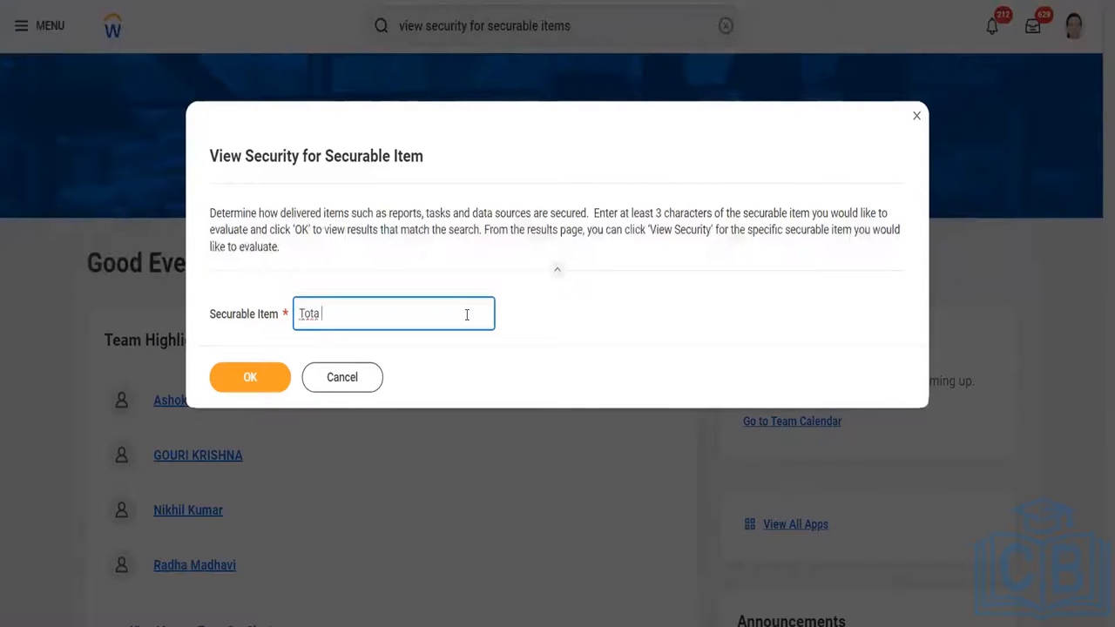
pyautogui.write('l Reward')
pyautogui.click(355, 376)
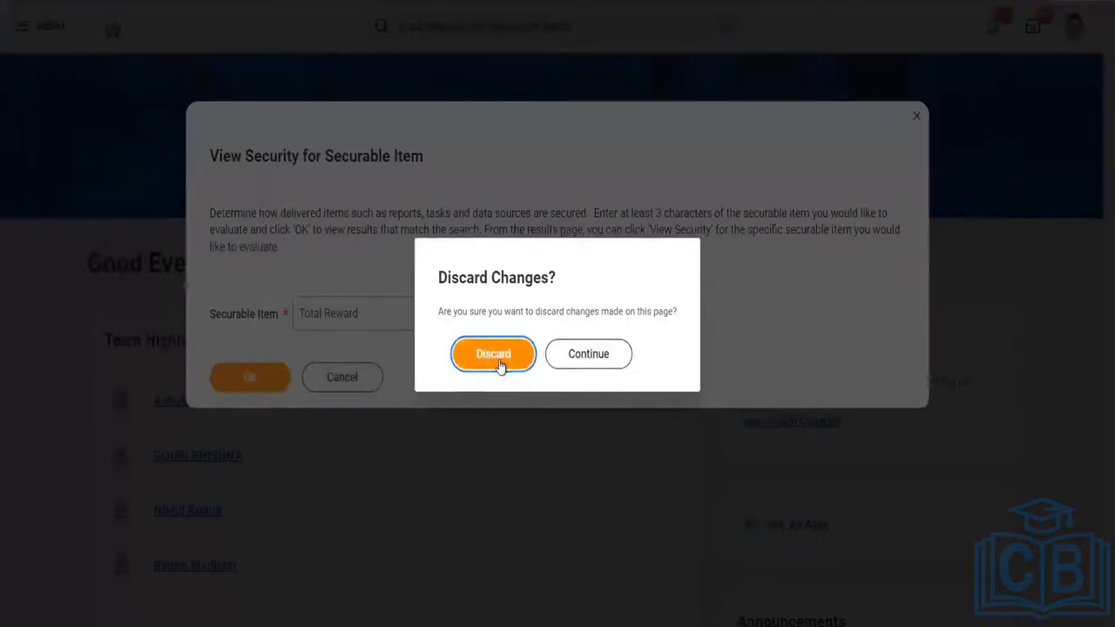
pyautogui.click(497, 362)
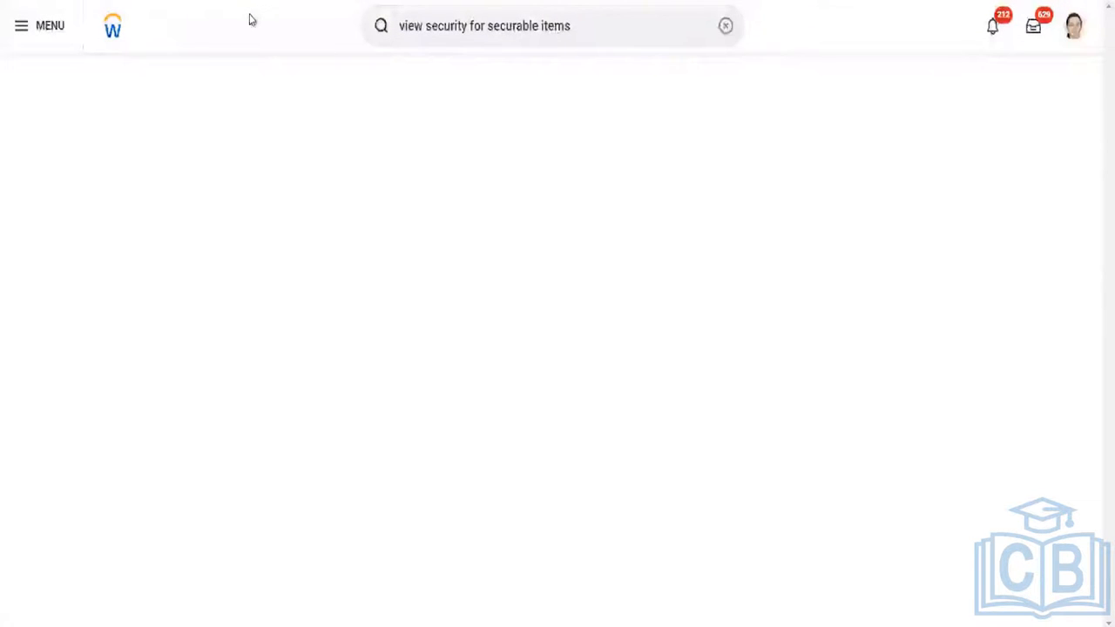
# Search for "view business process" and open the View Business Process Template report.
pyautogui.click(561, 33)
pyautogui.write('vie')
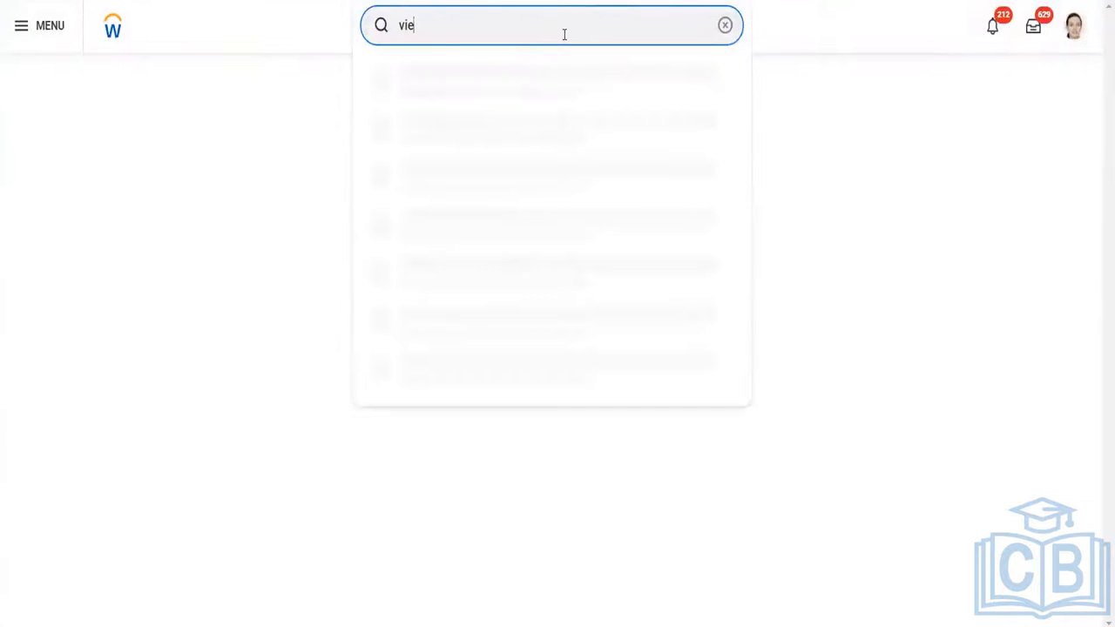
pyautogui.write('w busines')
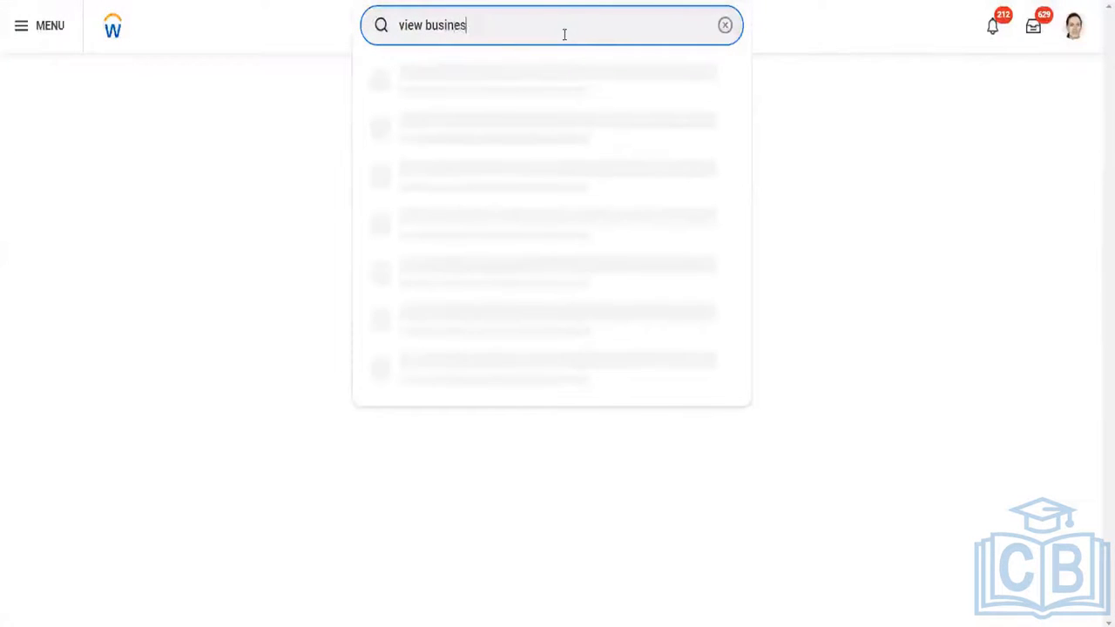
pyautogui.write('s process')
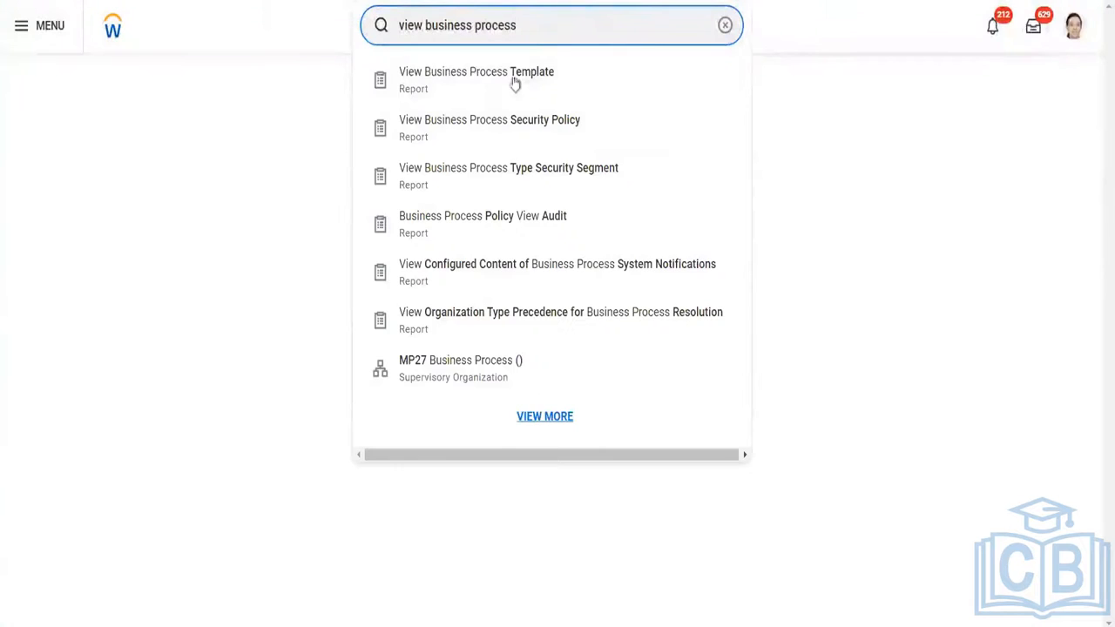
pyautogui.click(512, 82)
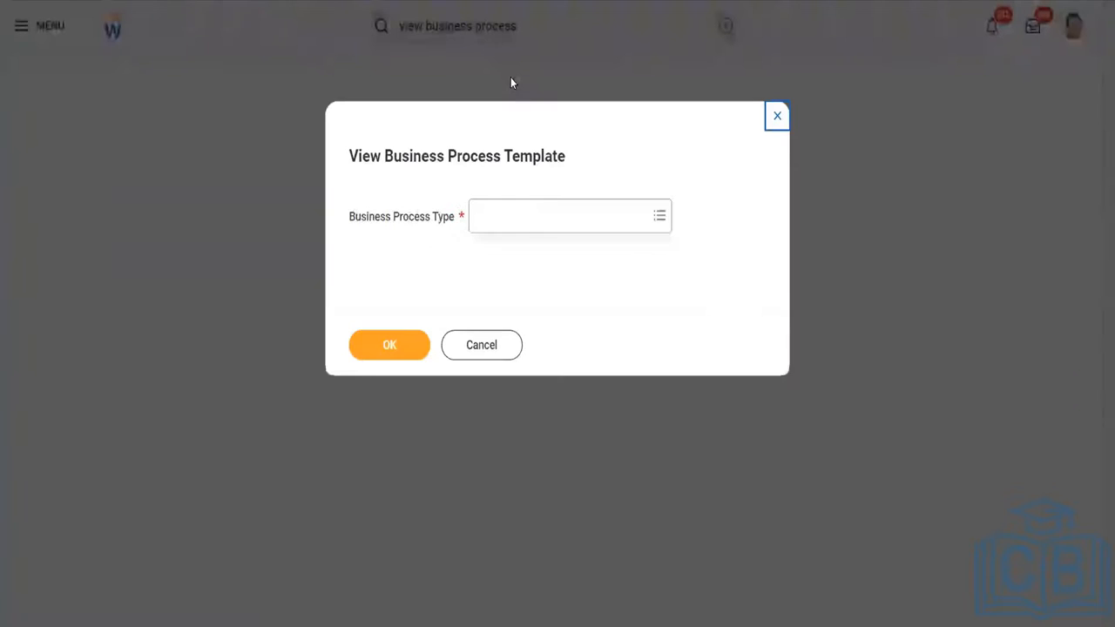
# Choose Termination as the business process type and run the template report.
pyautogui.click(509, 231)
pyautogui.write('te')
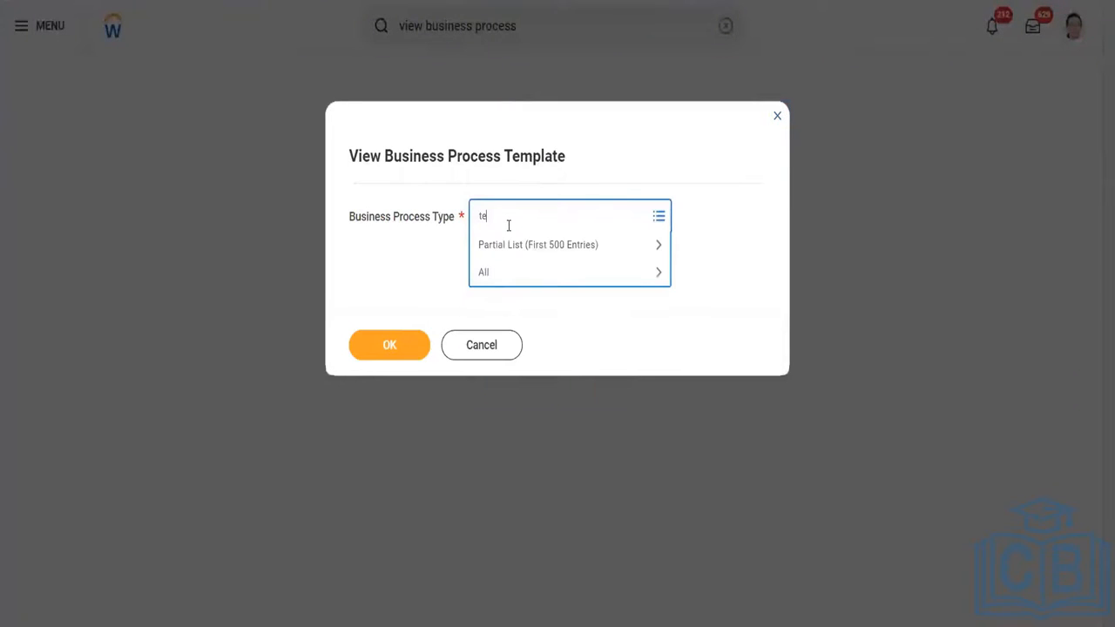
pyautogui.write('rmination')
pyautogui.press('Return')
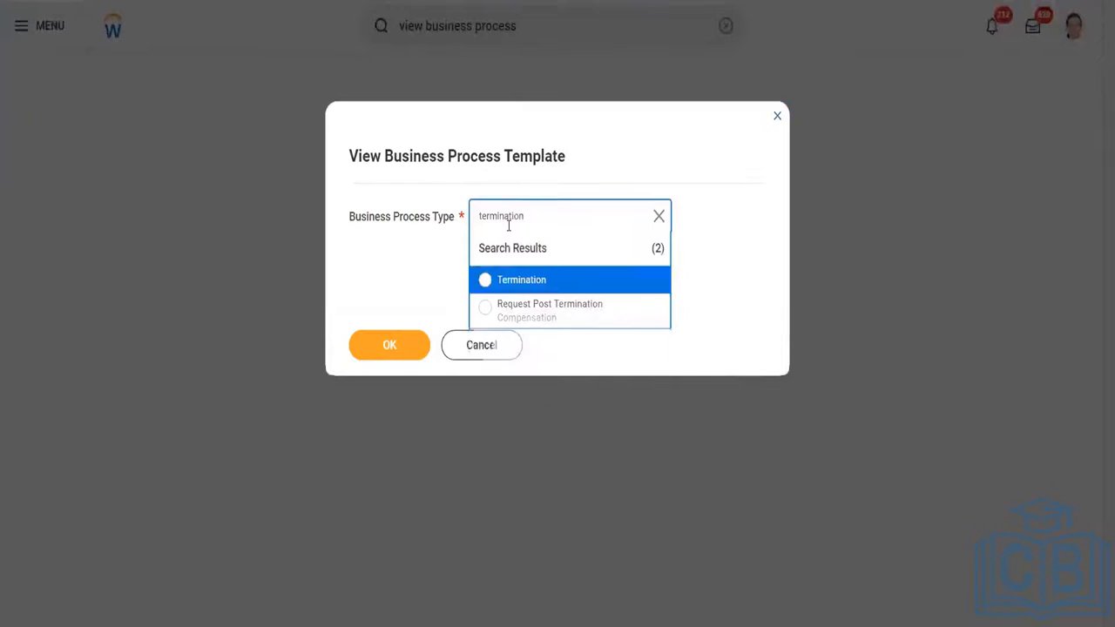
pyautogui.click(508, 282)
pyautogui.click(396, 346)
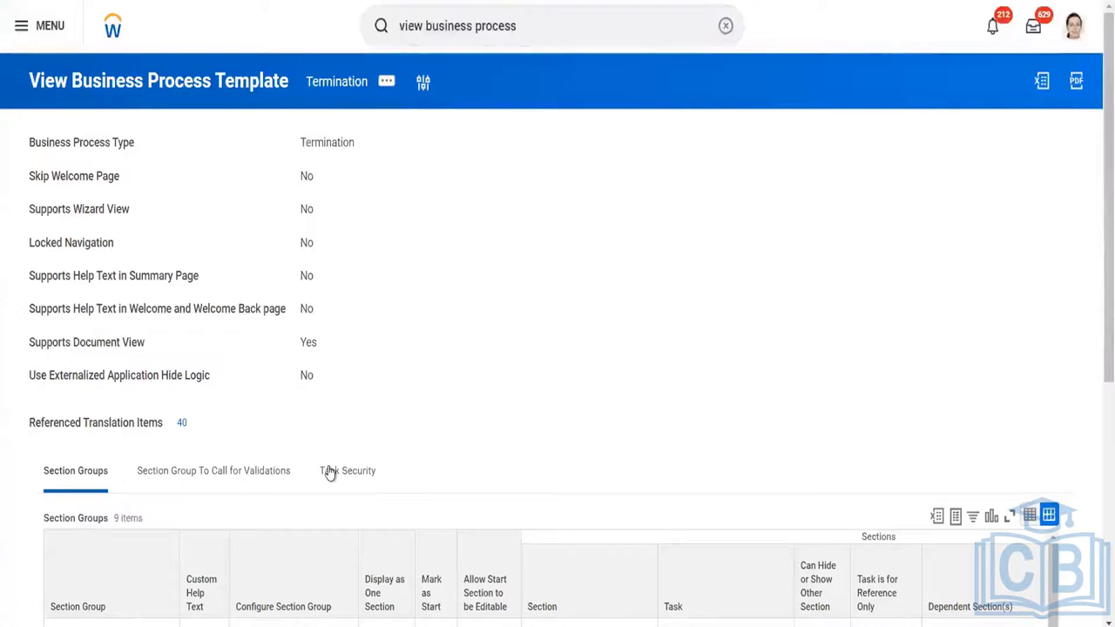
# Show the Task Security details of the Termination business process template.
pyautogui.click(330, 472)
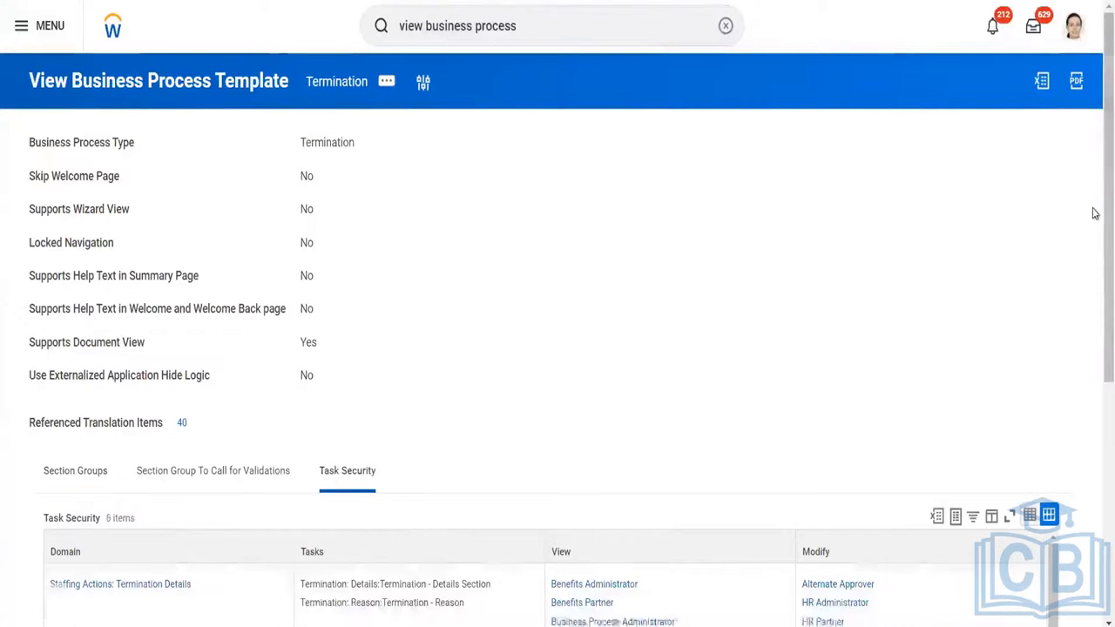
pyautogui.rightClick(1094, 323)
pyautogui.click(685, 337)
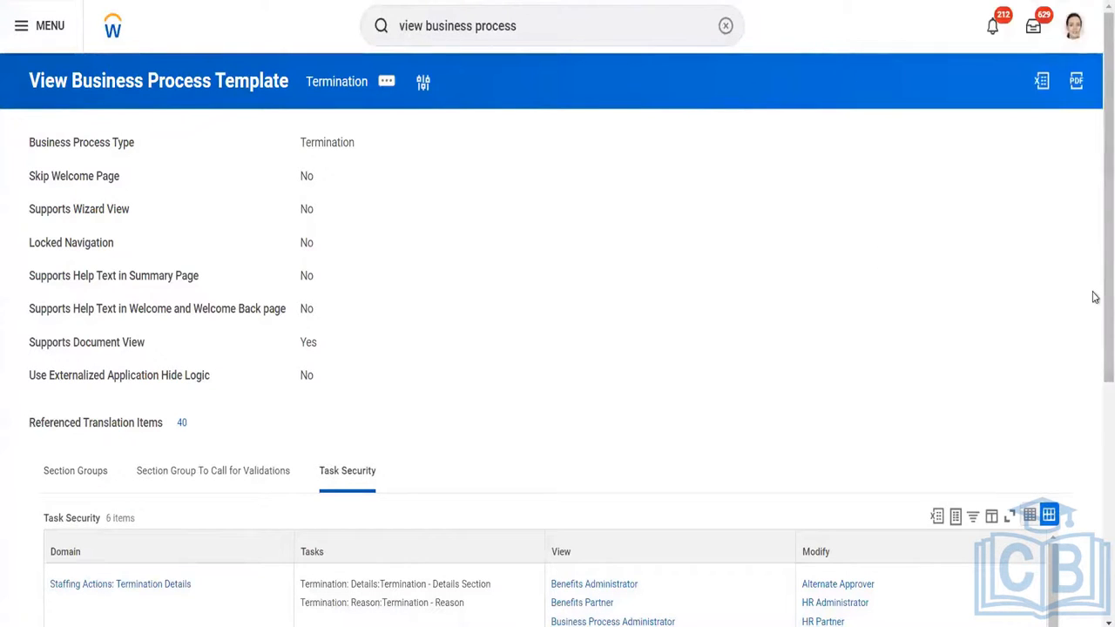
pyautogui.rightClick(1094, 387)
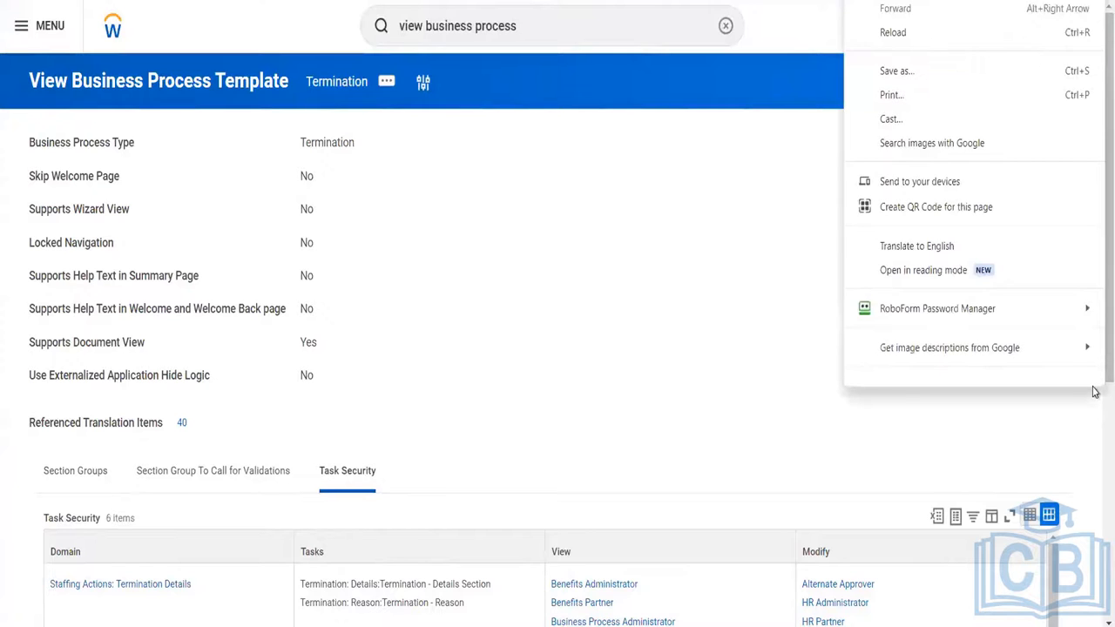
pyautogui.click(1095, 404)
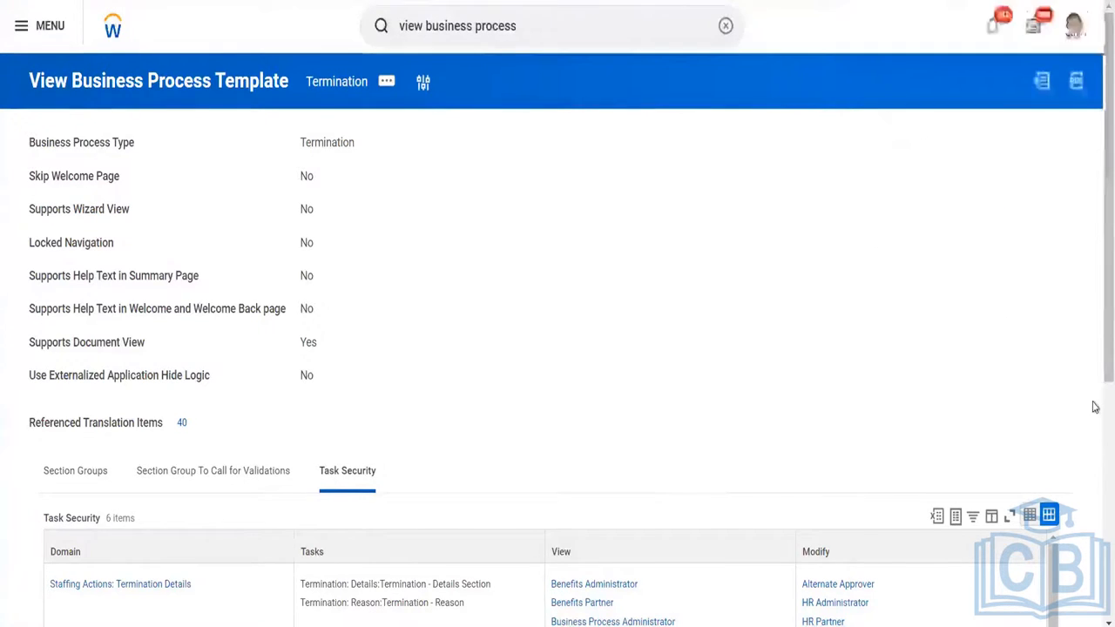
pyautogui.moveTo(1104, 378); pyautogui.dragTo(1104, 443)
pyautogui.click(201, 473)
pyautogui.moveTo(264, 277)
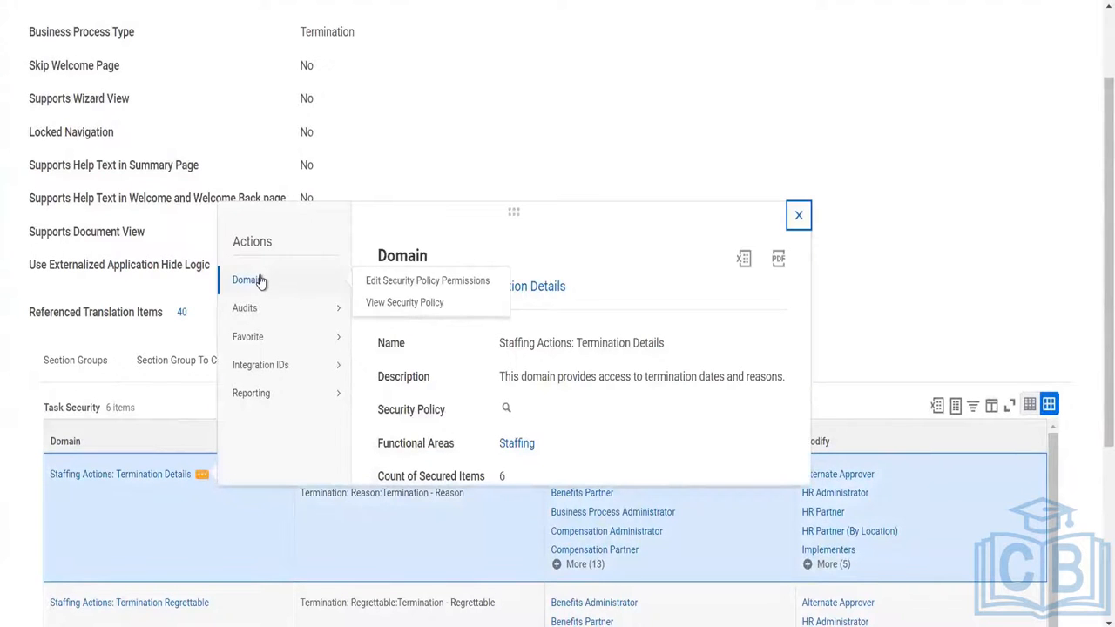
pyautogui.click(744, 85)
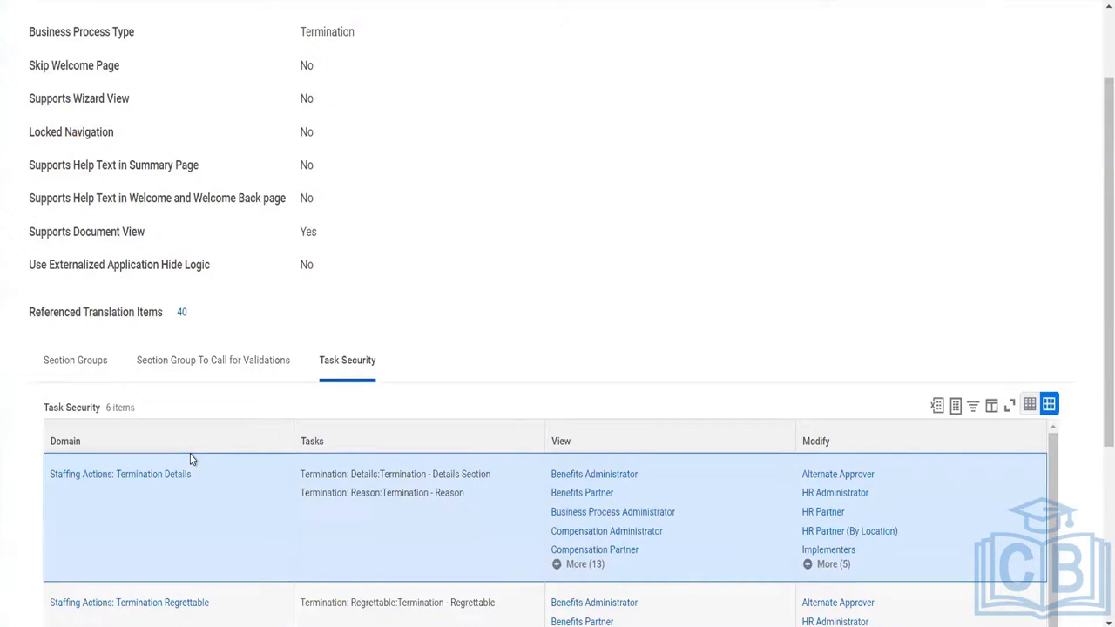
# Open the security policy permissions of the Staffing Actions: Termination Details domain for editing and bring up its report/task permissions.
pyautogui.moveTo(206, 478)
pyautogui.click(202, 478)
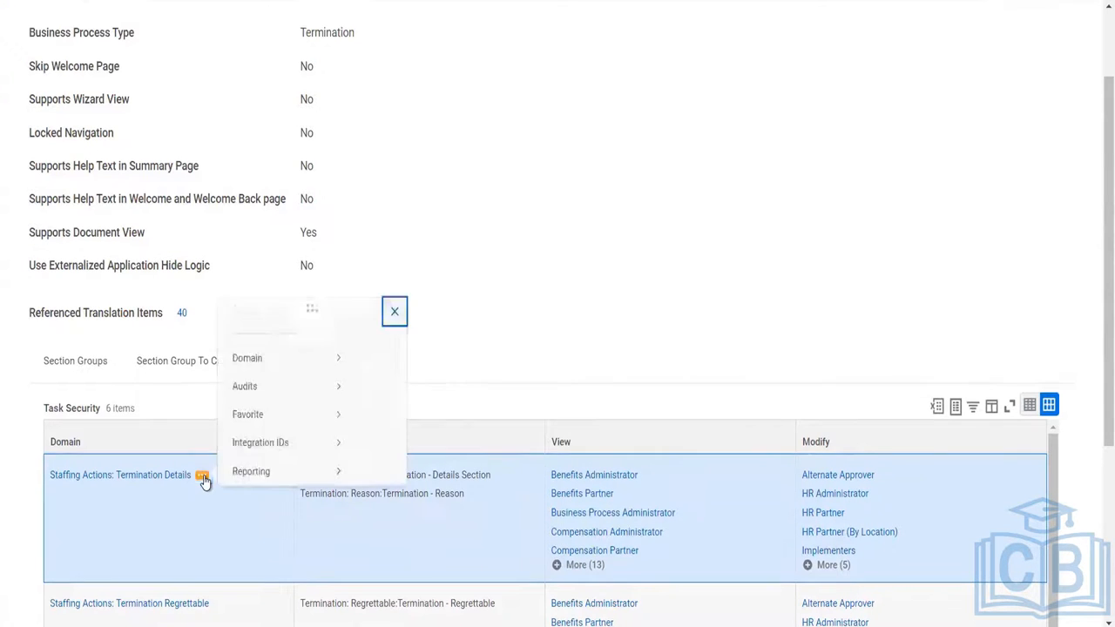
pyautogui.moveTo(288, 288)
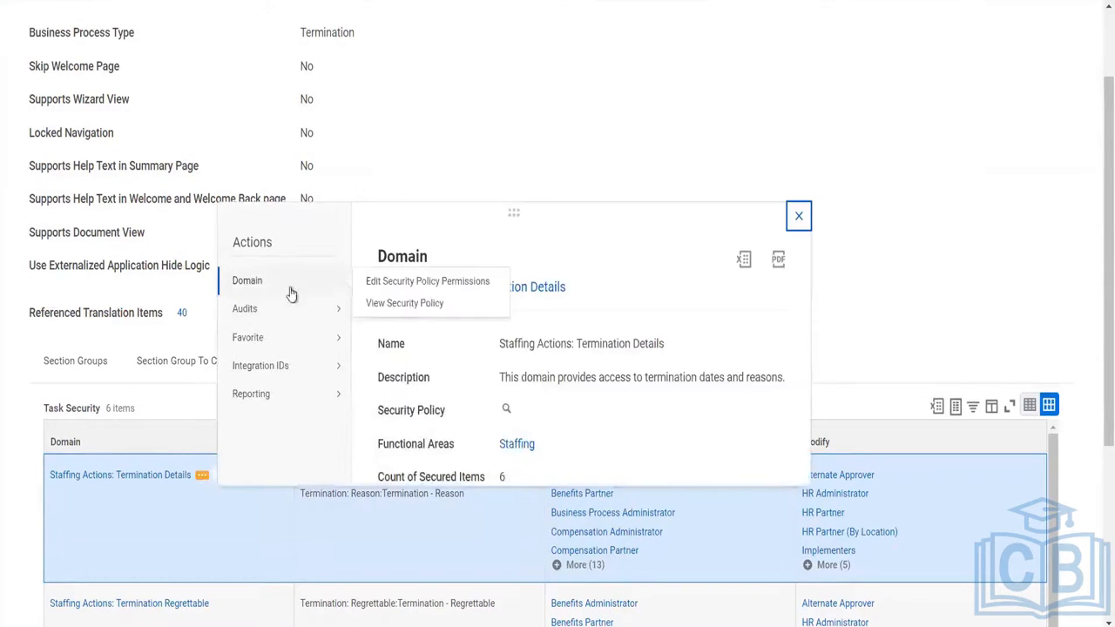
pyautogui.click(428, 291)
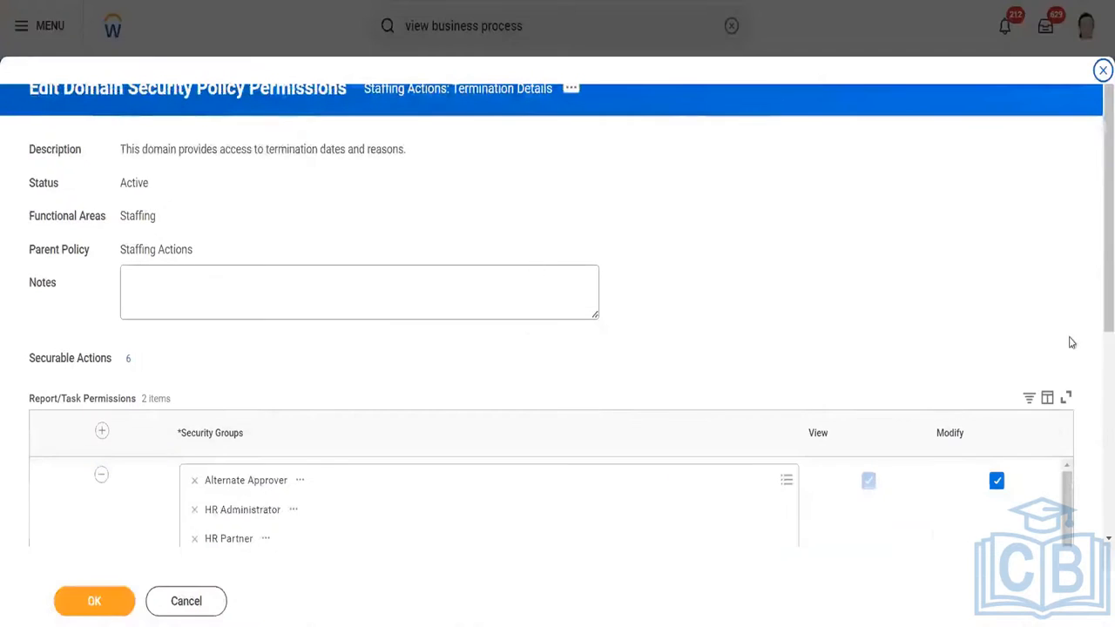
pyautogui.scroll(-2, 1094, 296)
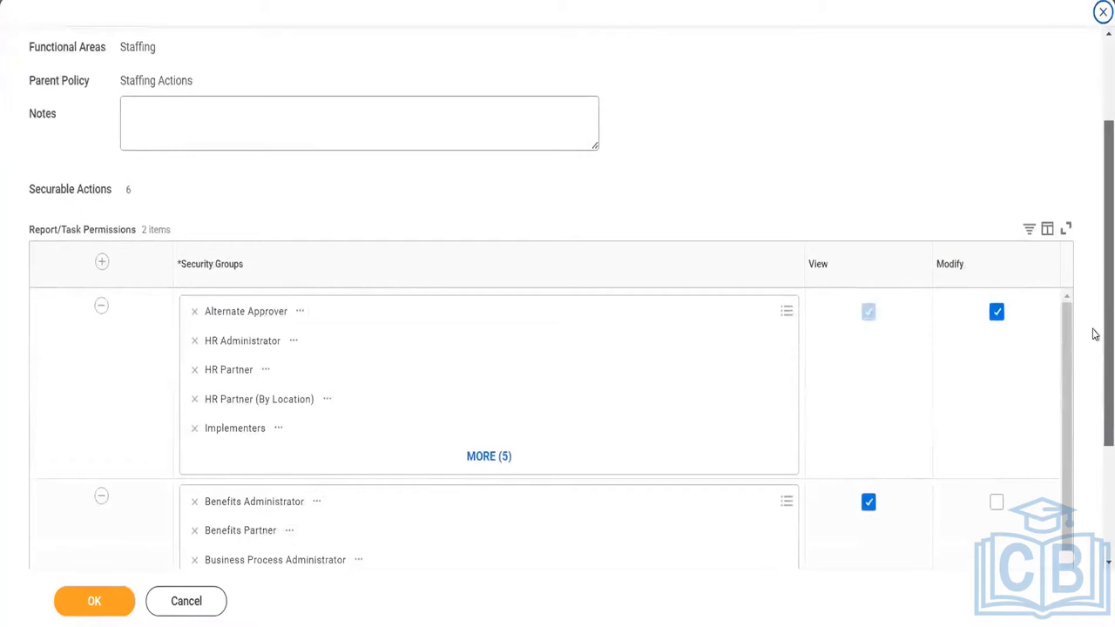
pyautogui.scroll(-1, 1095, 339)
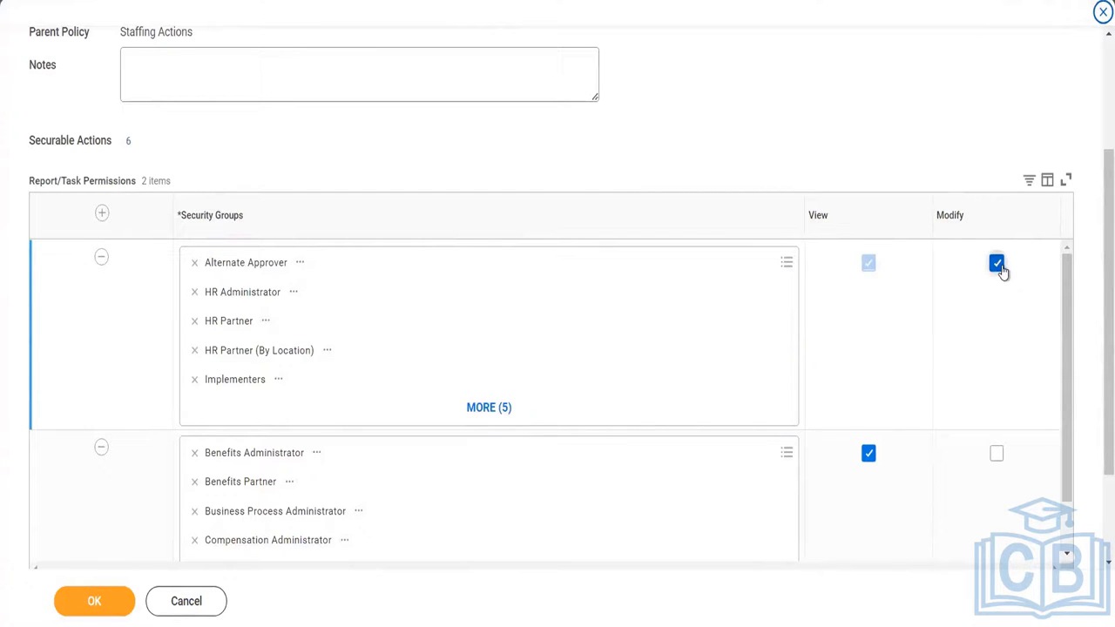
# Add the custom Total Reward Administrator security group to the report/task permissions row granting View and Modify, and expand its full group list.
pyautogui.click(250, 411)
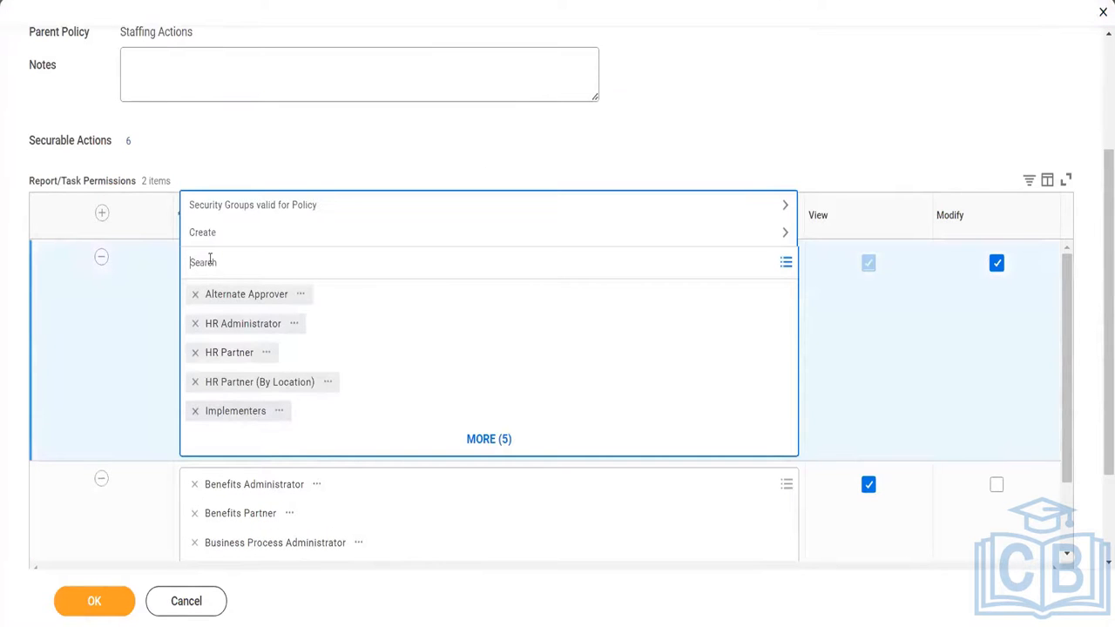
pyautogui.write('ankita')
pyautogui.press('Return')
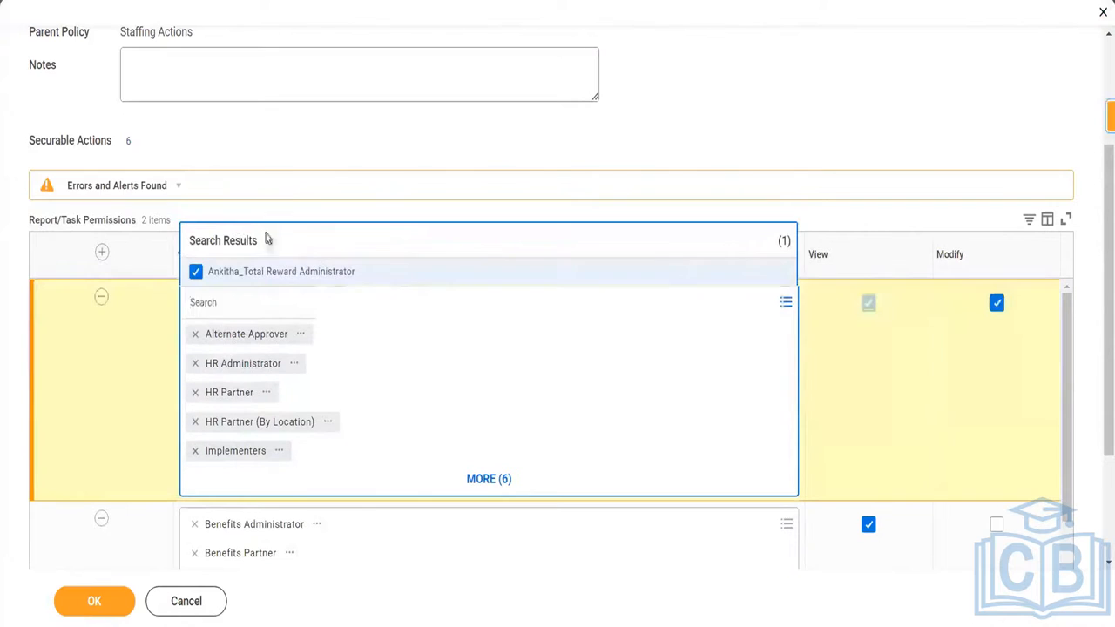
pyautogui.click(612, 122)
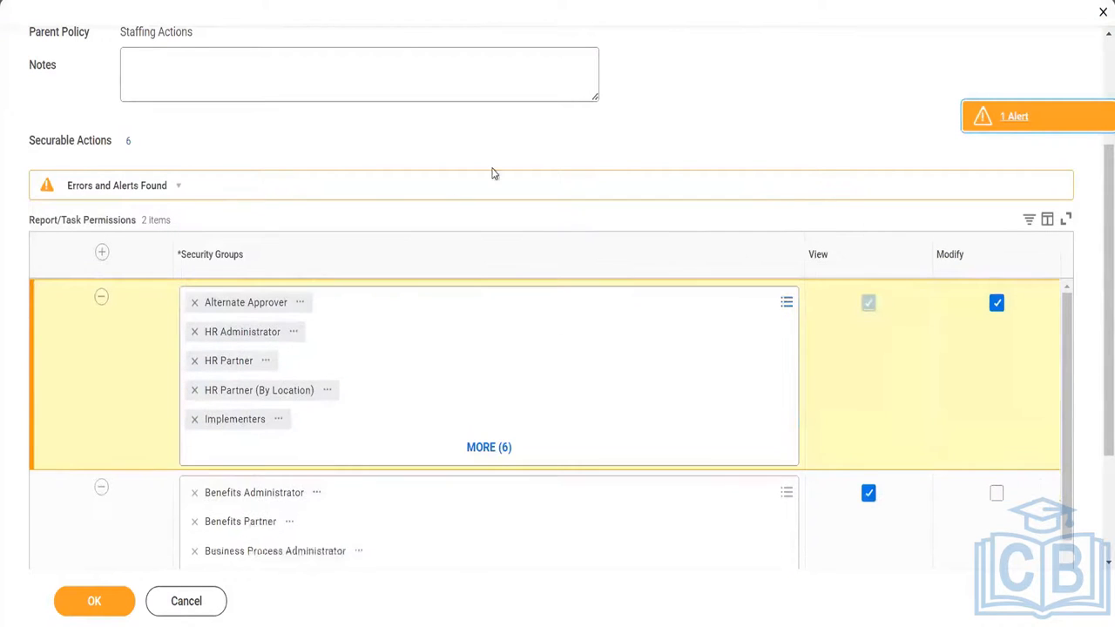
pyautogui.click(488, 448)
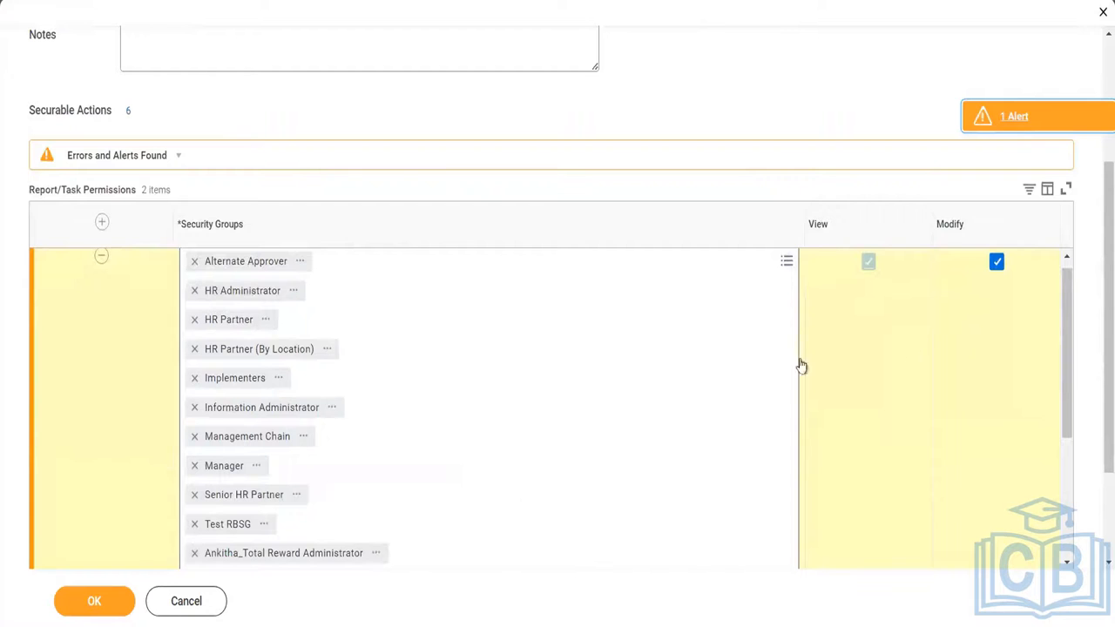
pyautogui.moveTo(1065, 324); pyautogui.dragTo(1064, 388)
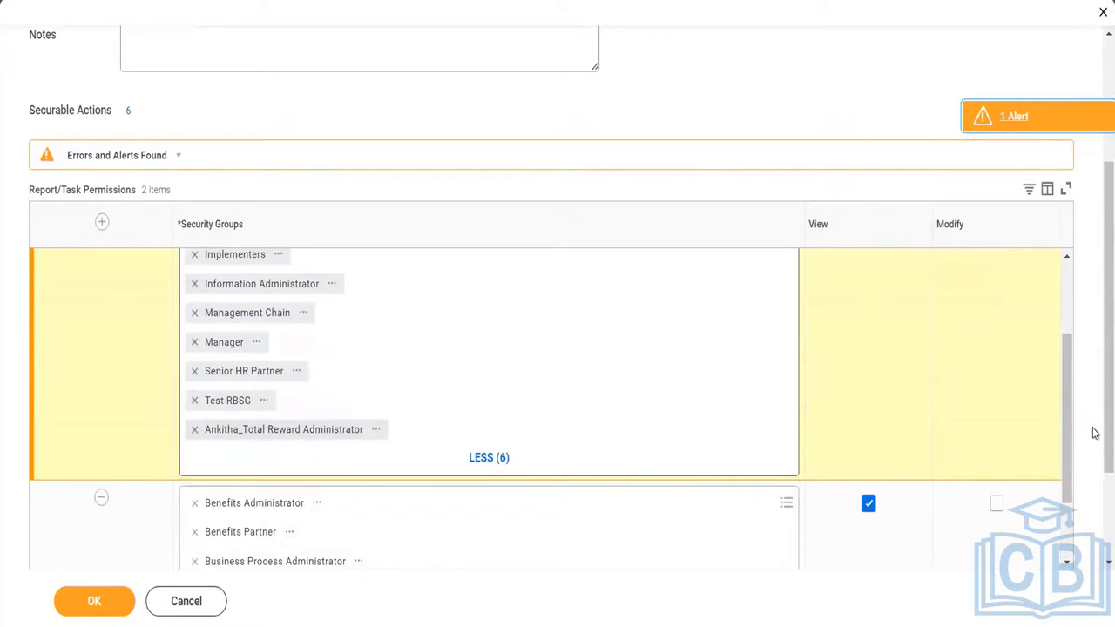
# Save the Staffing Actions: Termination Details permission changes, check the resulting report/task permissions, and return to the Termination template.
pyautogui.scroll(3, 1094, 309)
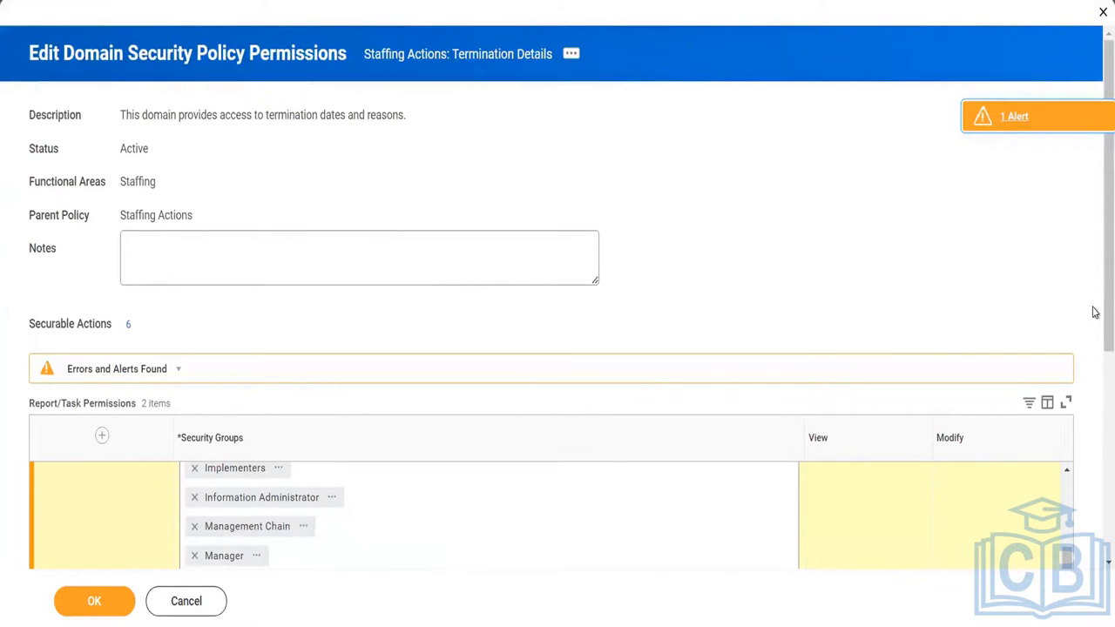
pyautogui.scroll(-3, 1095, 339)
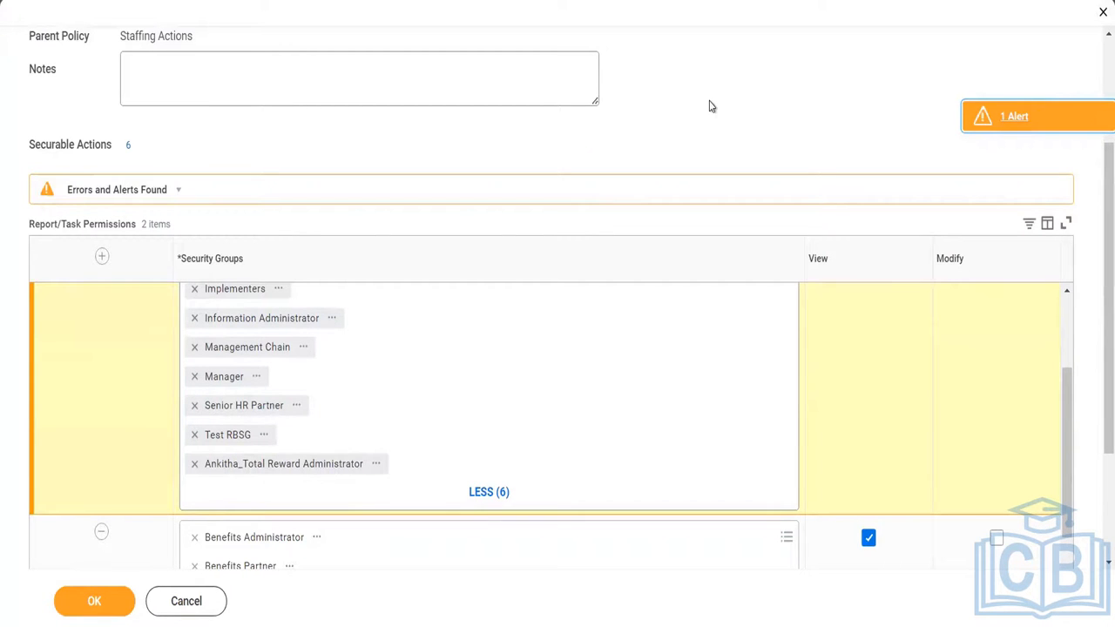
pyautogui.click(98, 601)
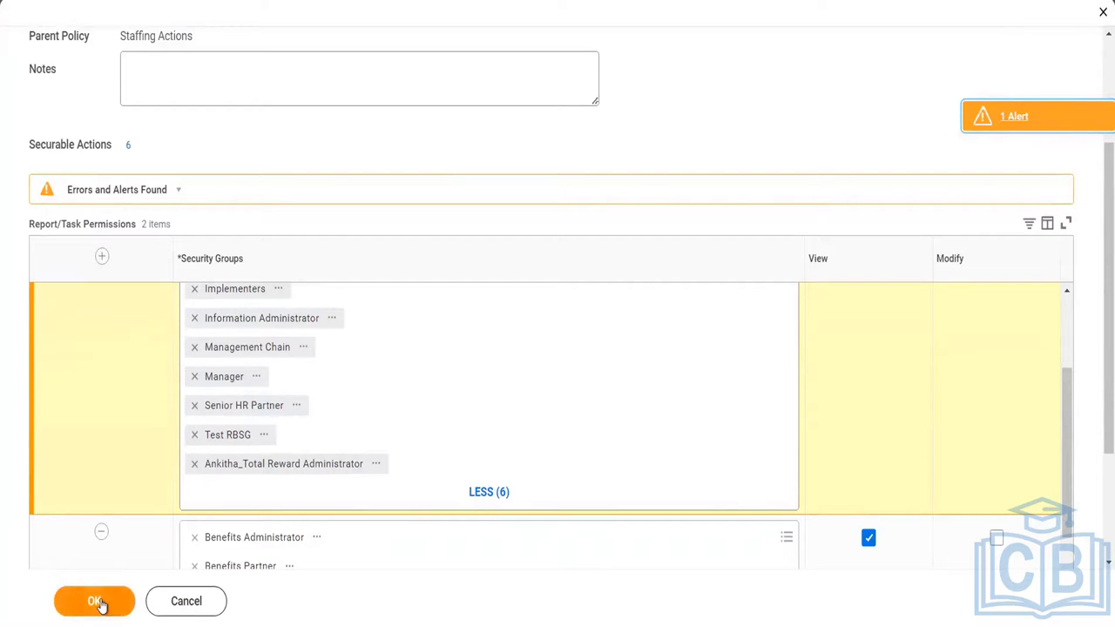
pyautogui.click(98, 601)
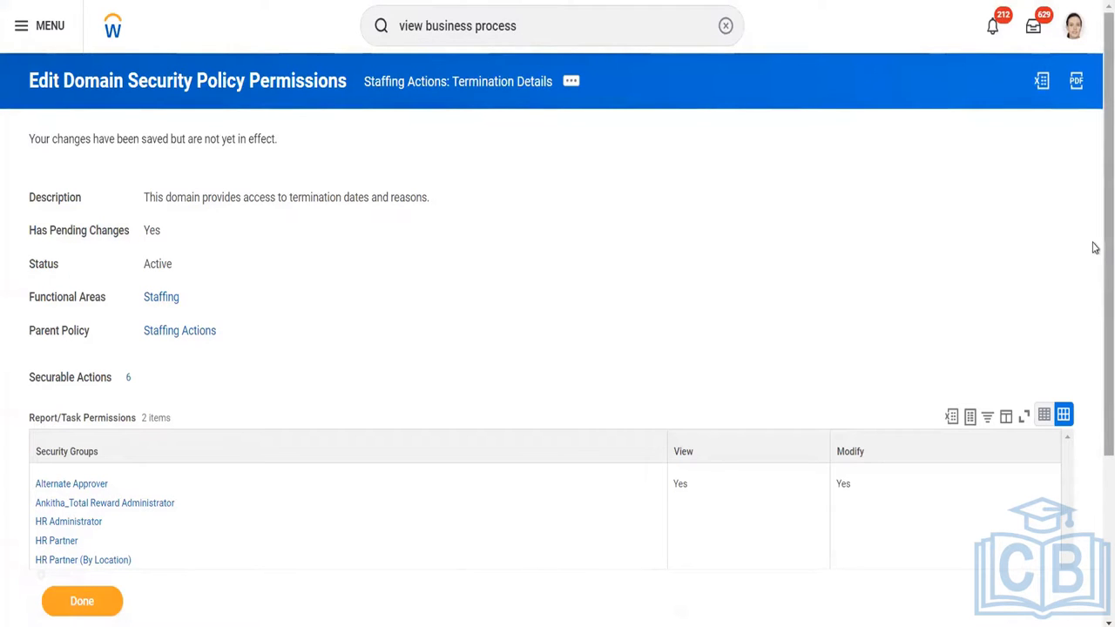
pyautogui.scroll(-1, 1095, 352)
pyautogui.scroll(-2, 1095, 353)
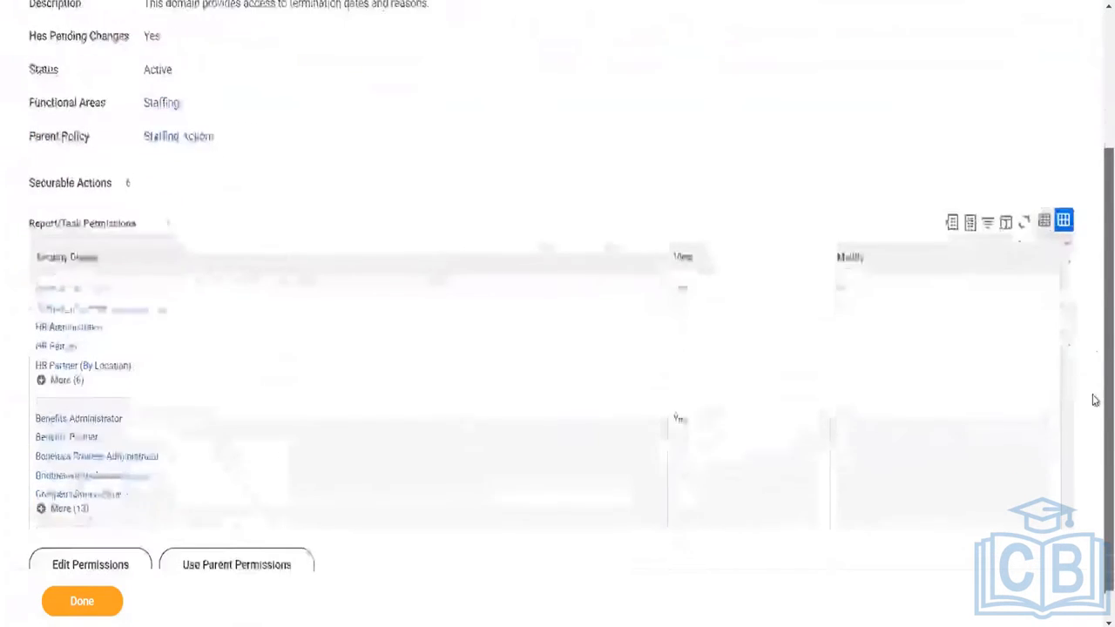
pyautogui.scroll(3, 1095, 379)
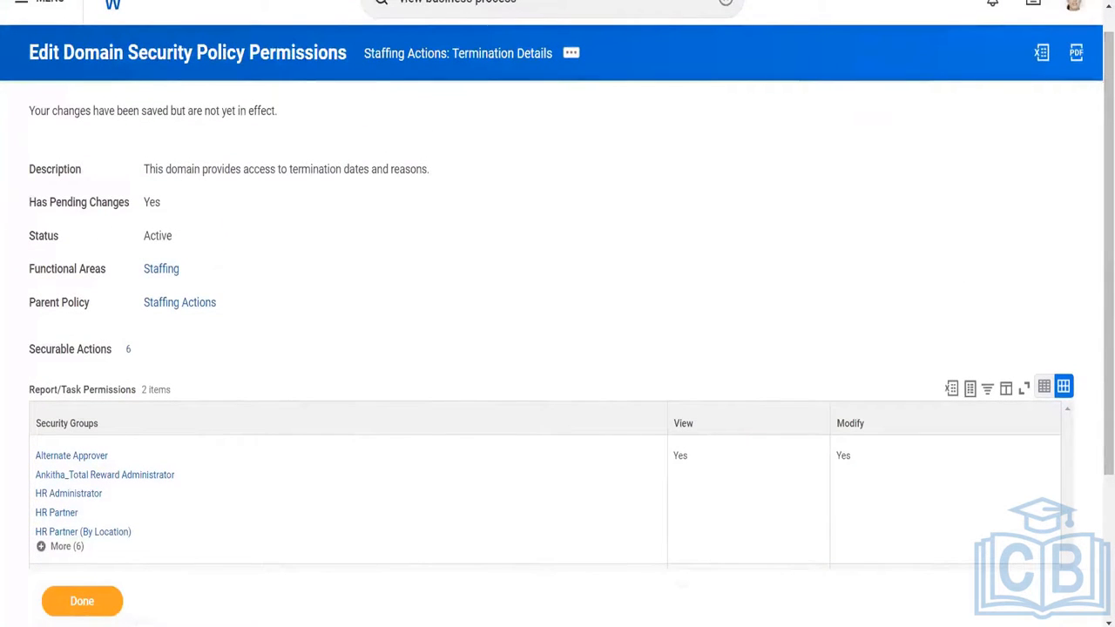
pyautogui.click(82, 601)
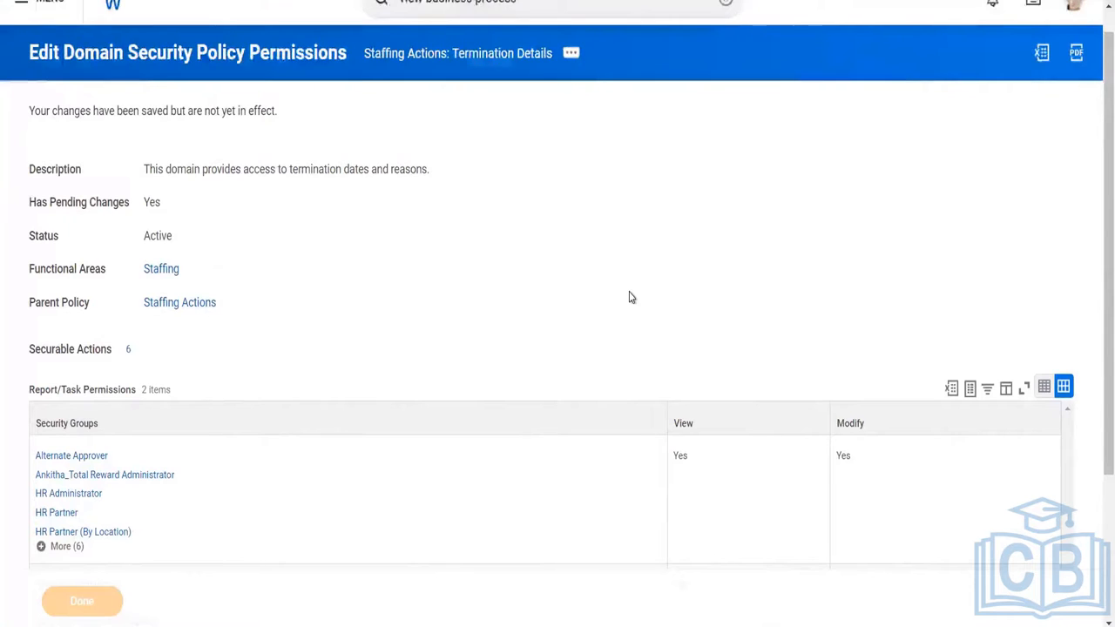
# Review the Task Security domains of the Termination template with their tasks and the security groups holding View and Modify access.
pyautogui.scroll(-4, 1095, 169)
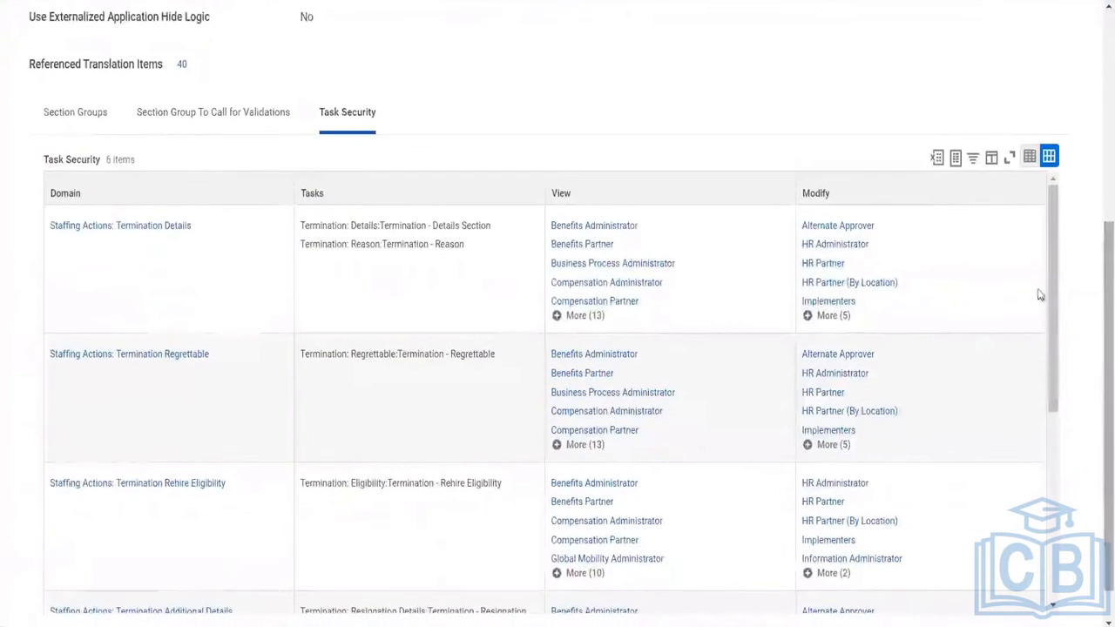
pyautogui.moveTo(1051, 307); pyautogui.dragTo(1047, 426)
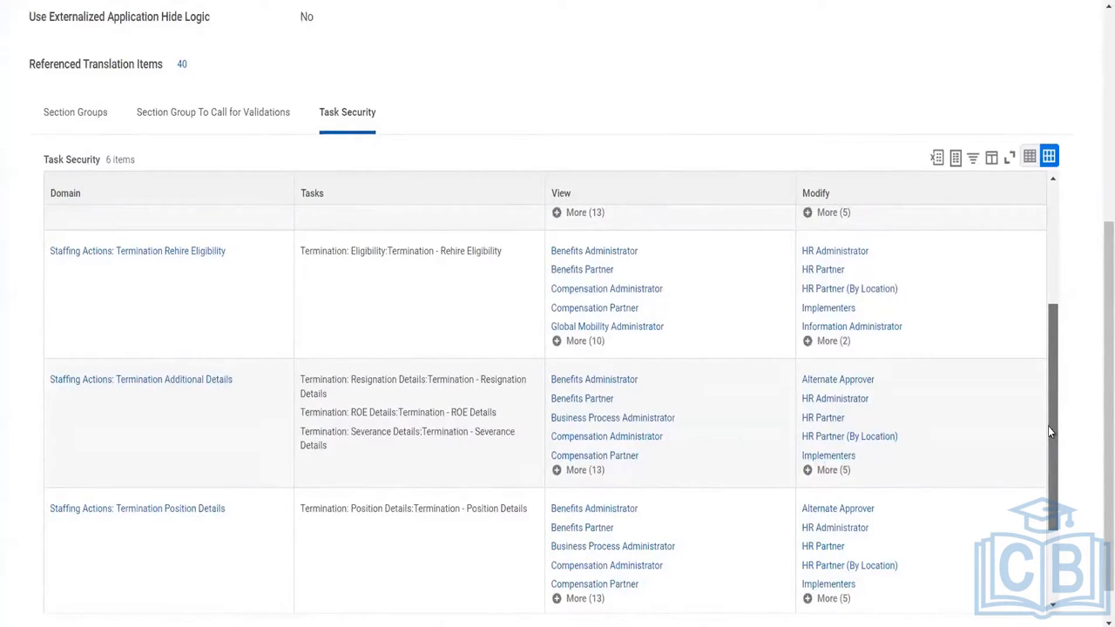
pyautogui.moveTo(1048, 426); pyautogui.dragTo(1057, 296)
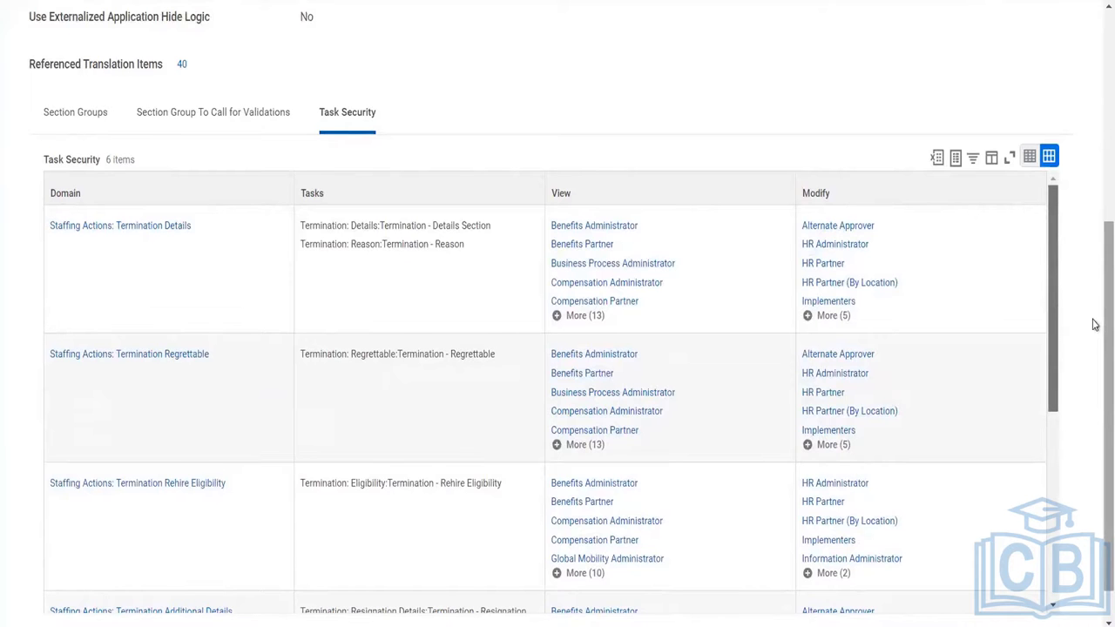
pyautogui.moveTo(1095, 324); pyautogui.dragTo(1095, 52)
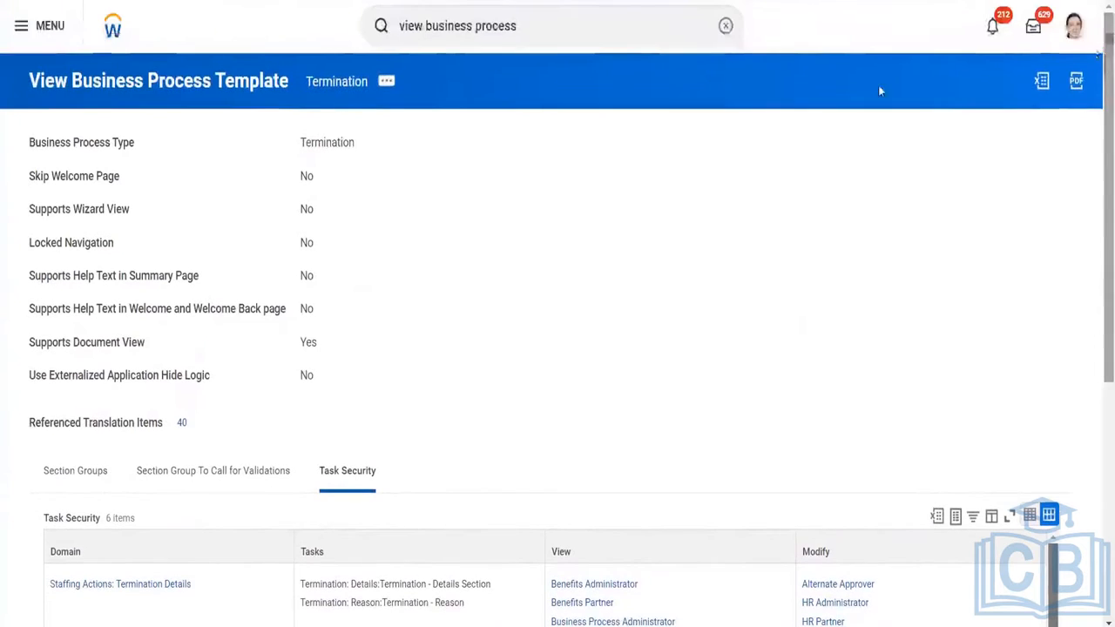
pyautogui.click(584, 29)
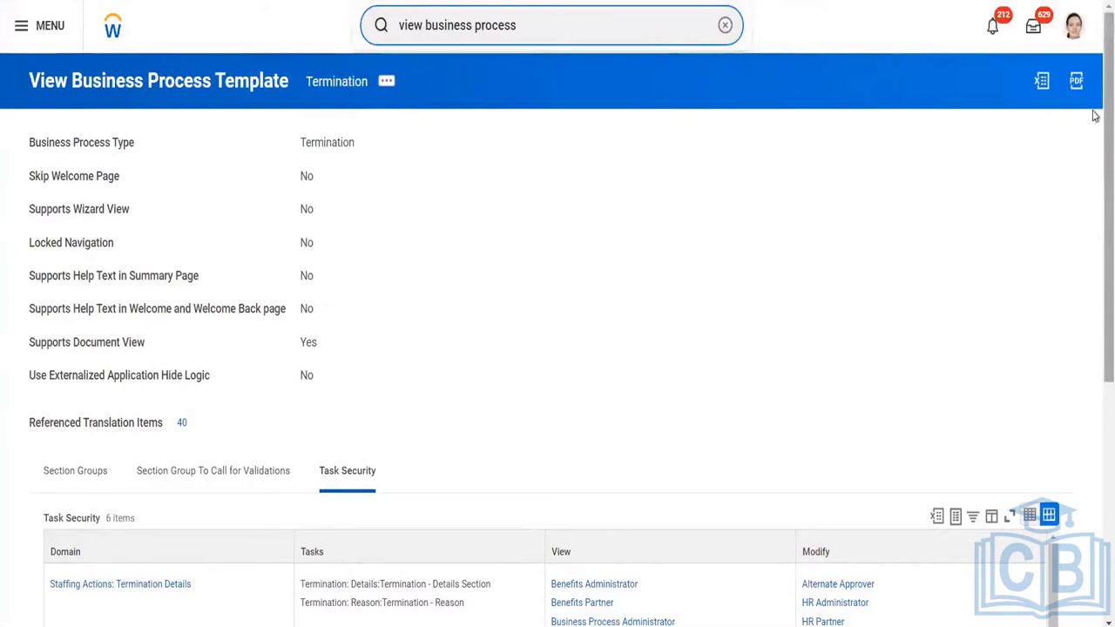
pyautogui.scroll(-3, 1095, 116)
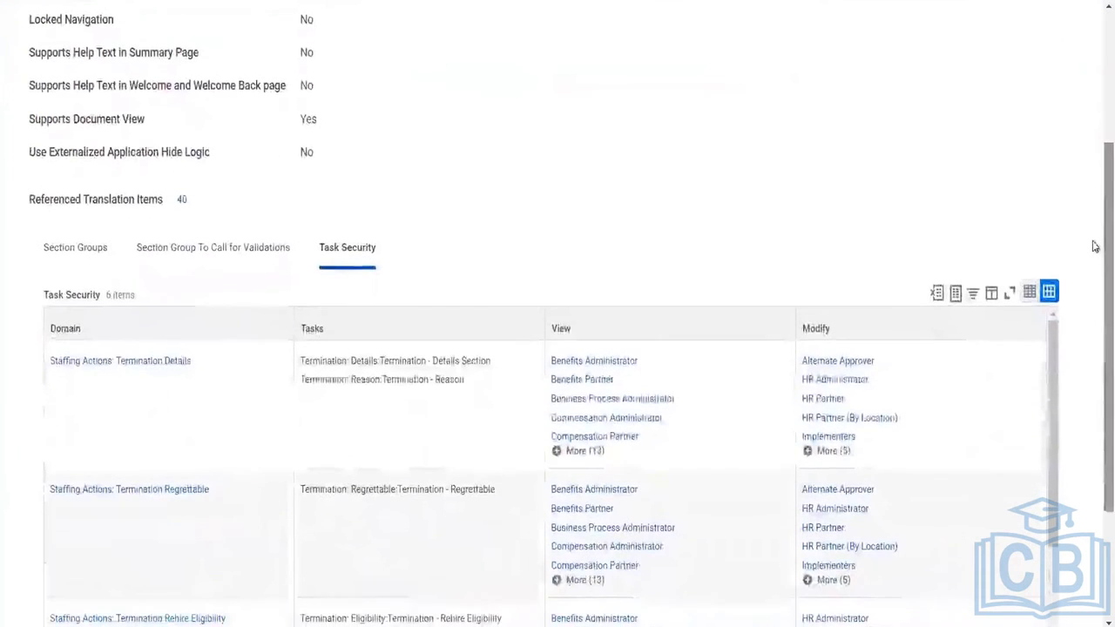
# Look at the related actions available for the Staffing Actions: Termination Details domain and close the preview.
pyautogui.click(146, 411)
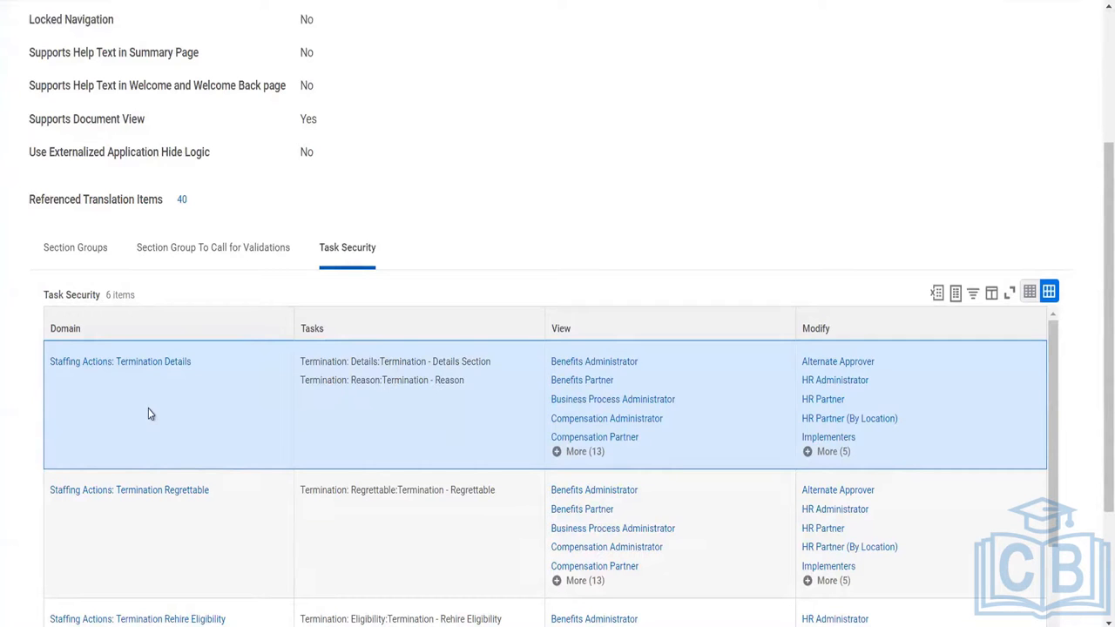
pyautogui.moveTo(208, 367)
pyautogui.click(202, 362)
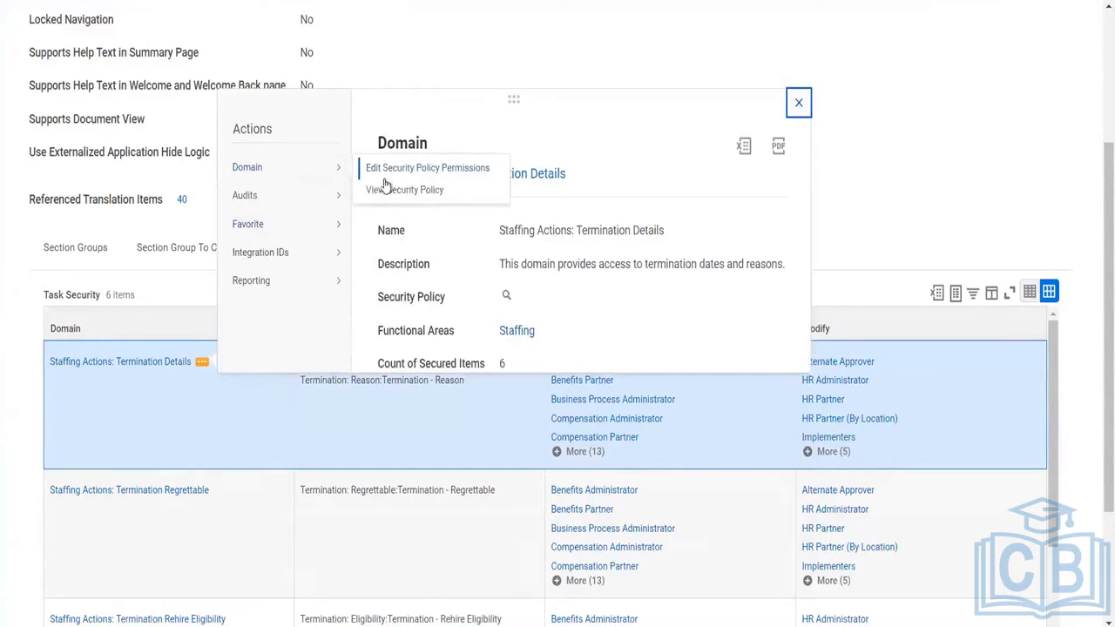
pyautogui.moveTo(261, 280)
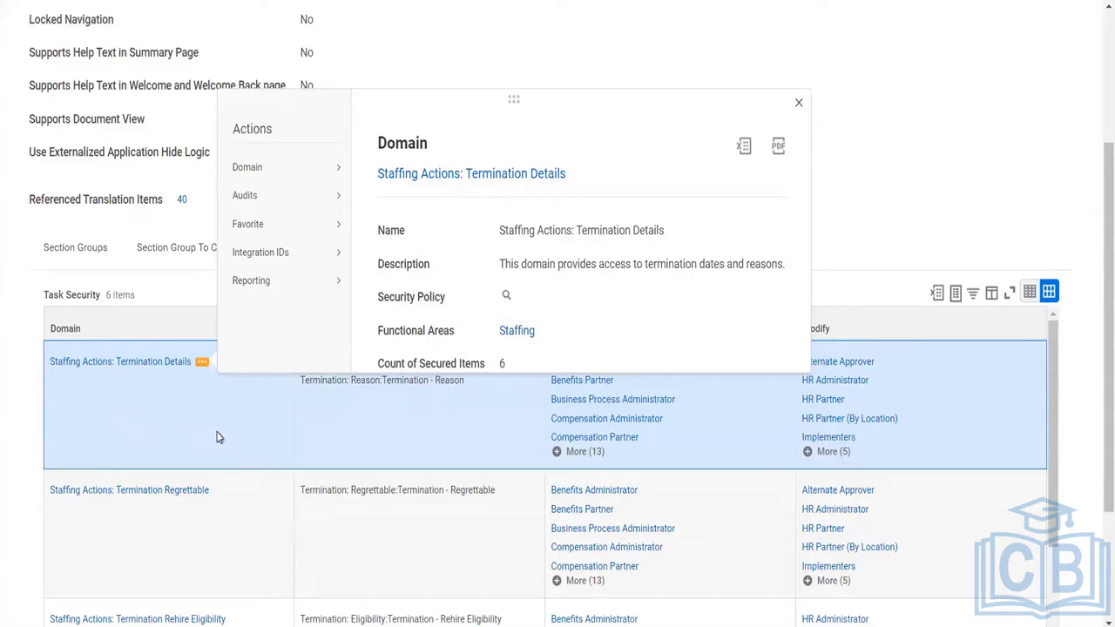
pyautogui.click(219, 437)
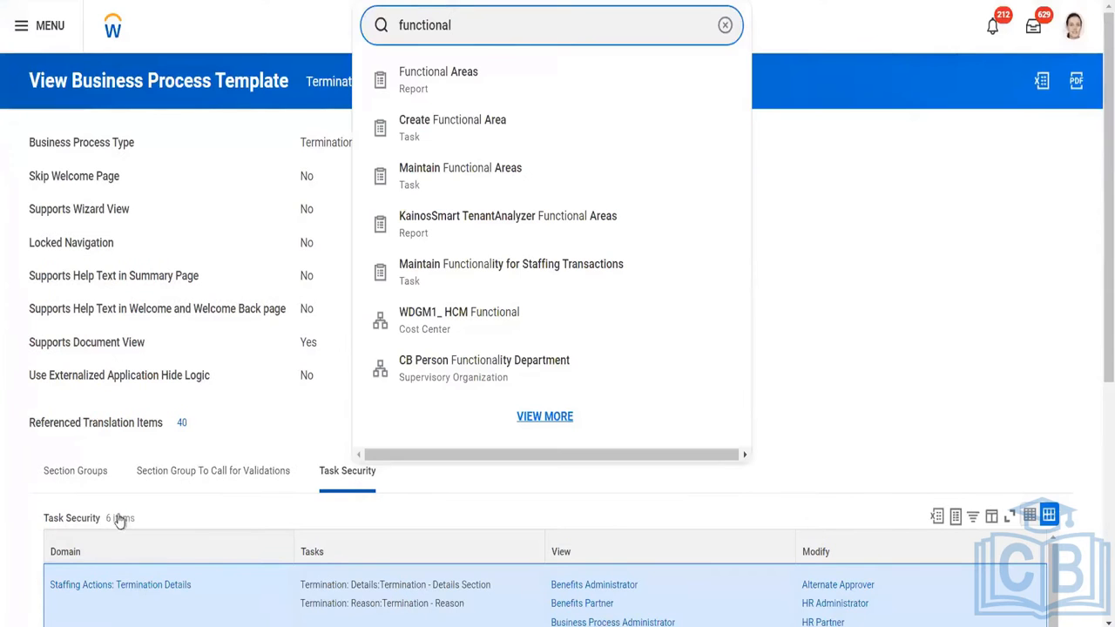
pyautogui.click(245, 606)
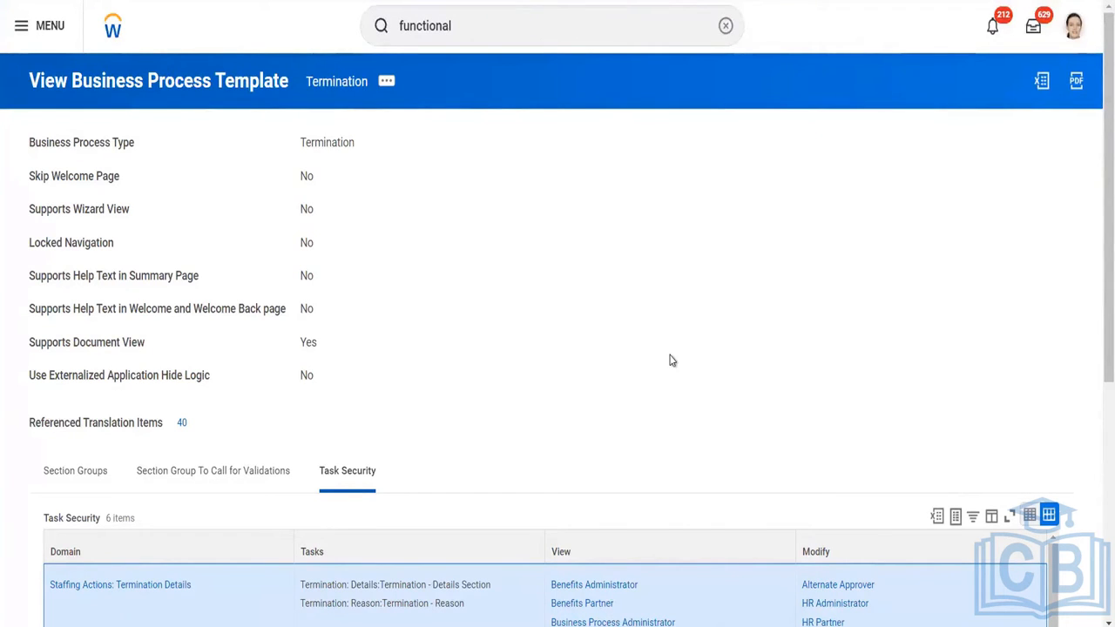
pyautogui.click(528, 27)
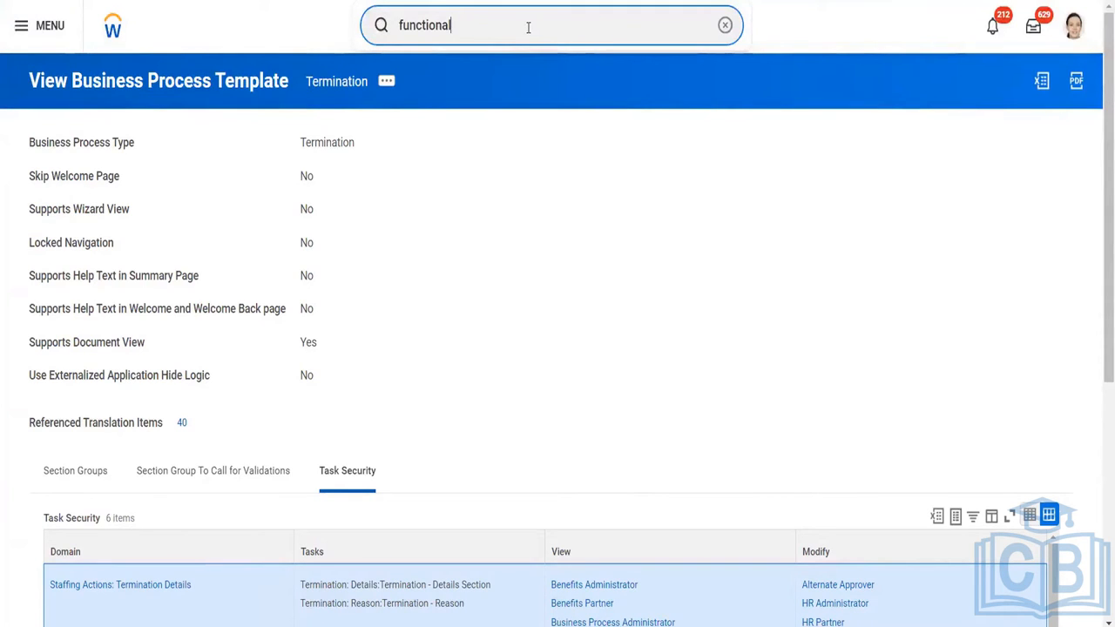
pyautogui.hotkey('ctrl', 'a')
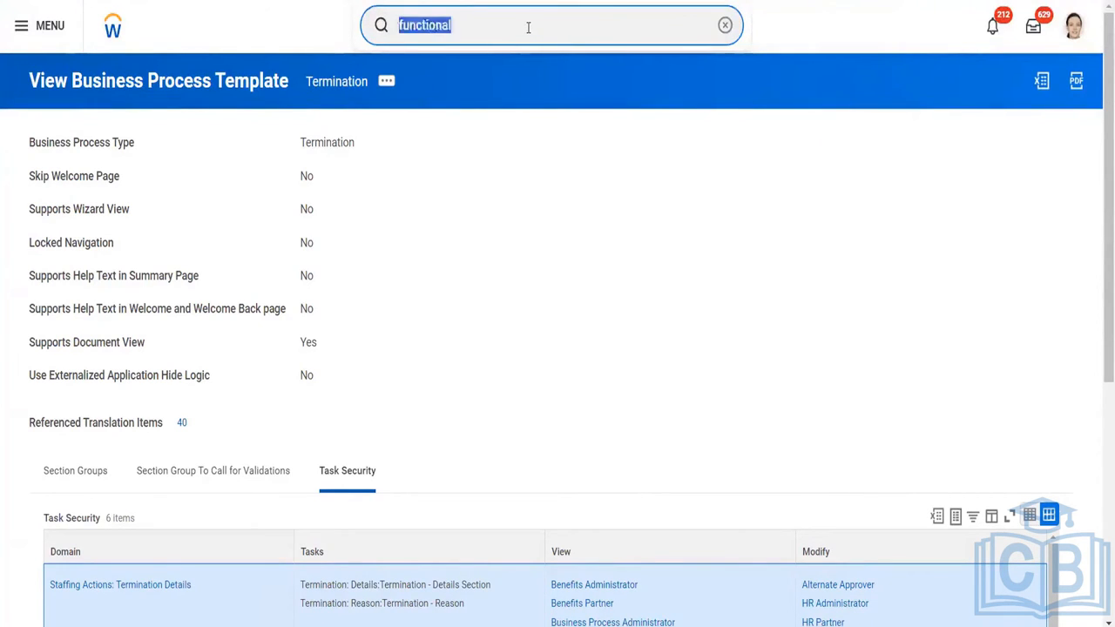
pyautogui.write('busines')
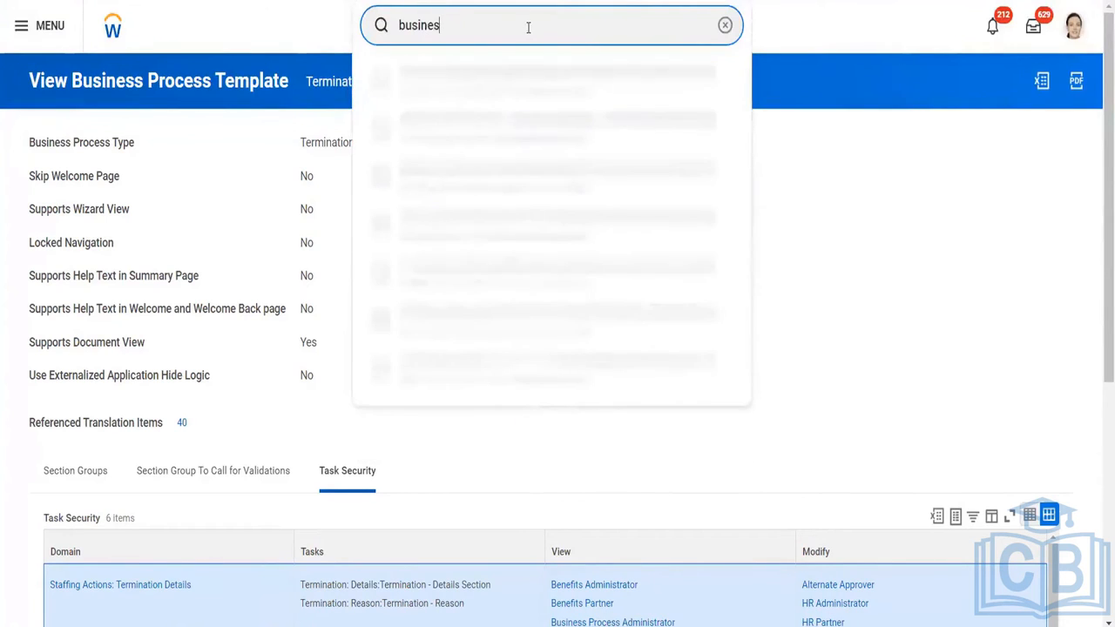
pyautogui.press('BackSpace')
pyautogui.press('BackSpace')
pyautogui.press('BackSpace')
pyautogui.press('BackSpace')
pyautogui.press('BackSpace')
pyautogui.press('BackSpace')
pyautogui.press('BackSpace')
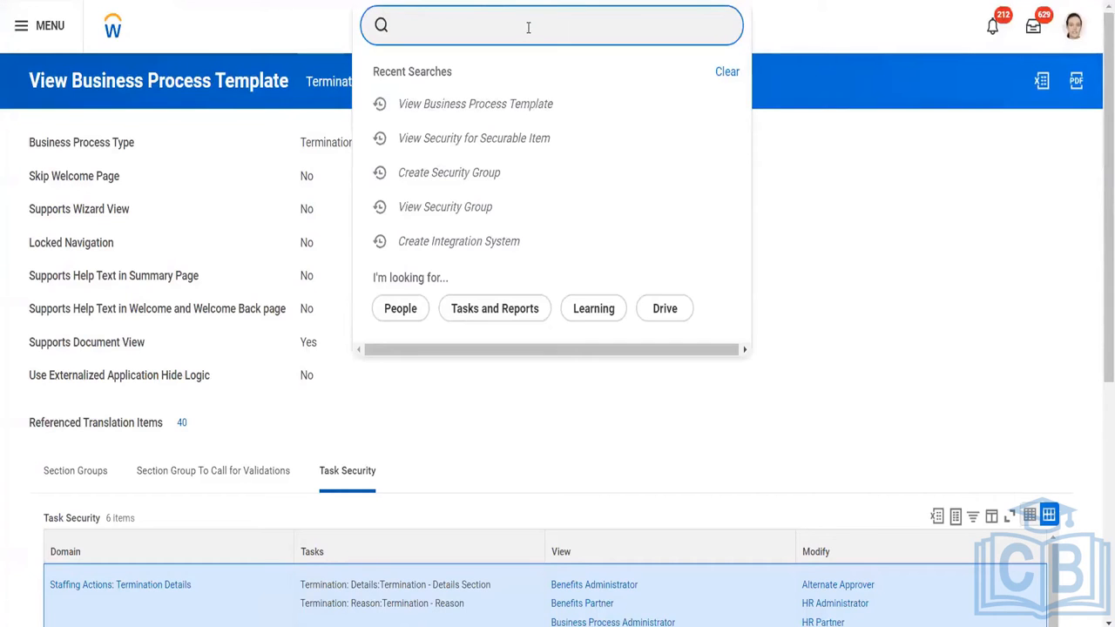
pyautogui.click(695, 389)
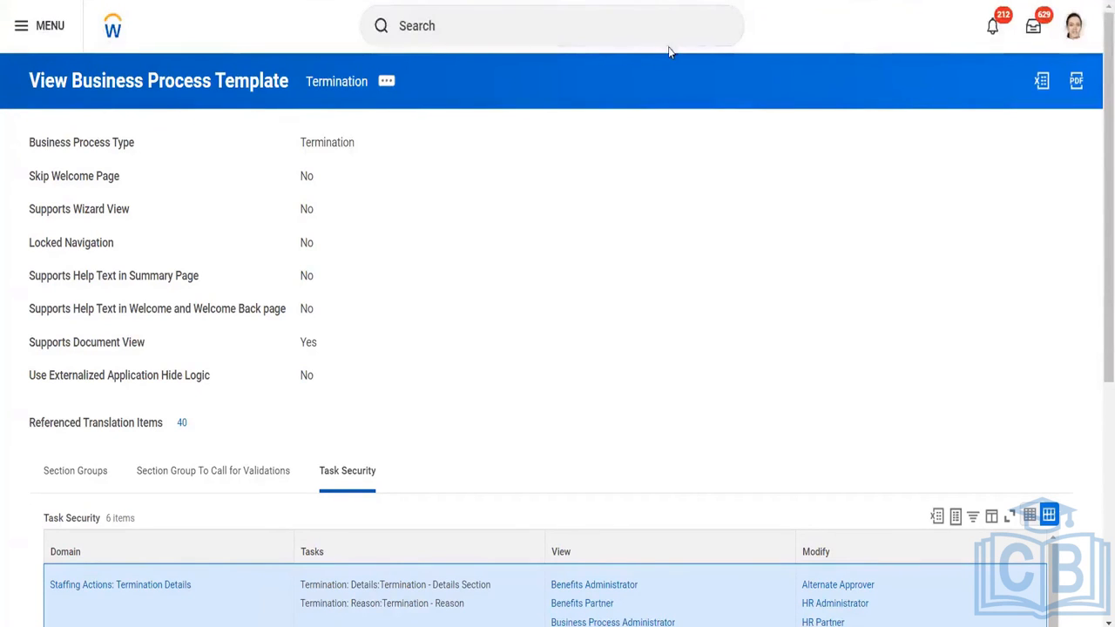
pyautogui.moveTo(729, 259); pyautogui.dragTo(653, 17)
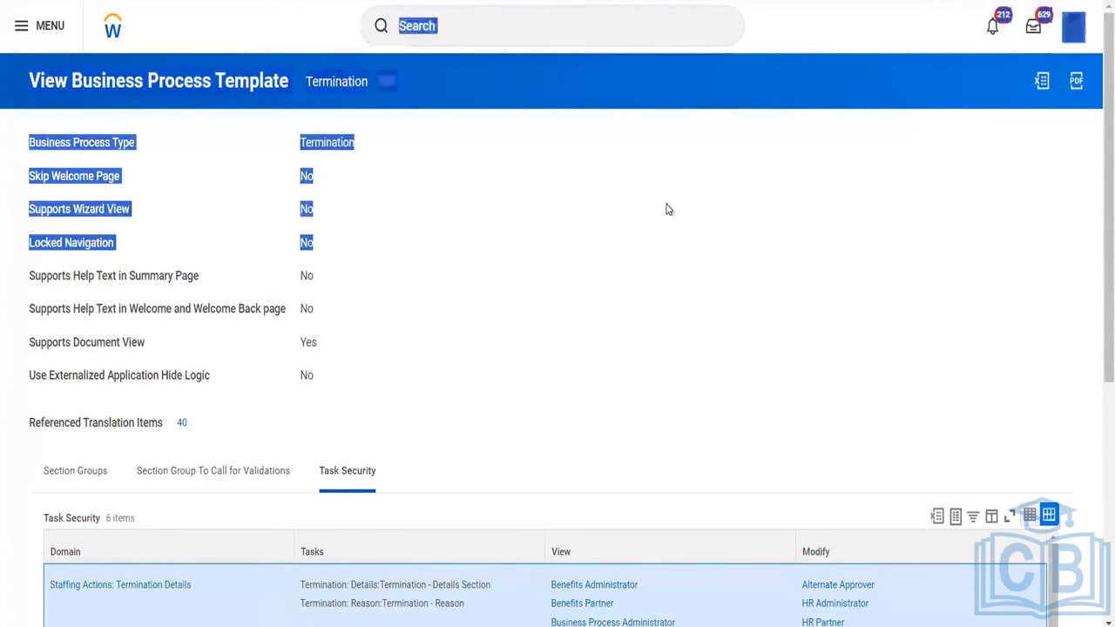
pyautogui.moveTo(668, 209); pyautogui.dragTo(668, 209)
pyautogui.click(668, 209)
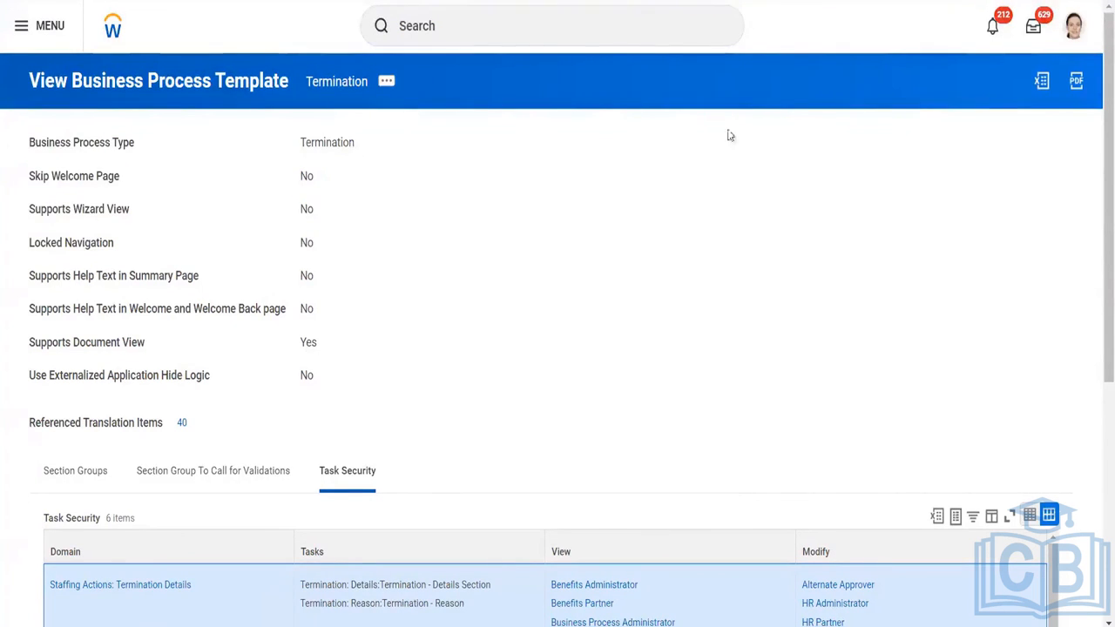